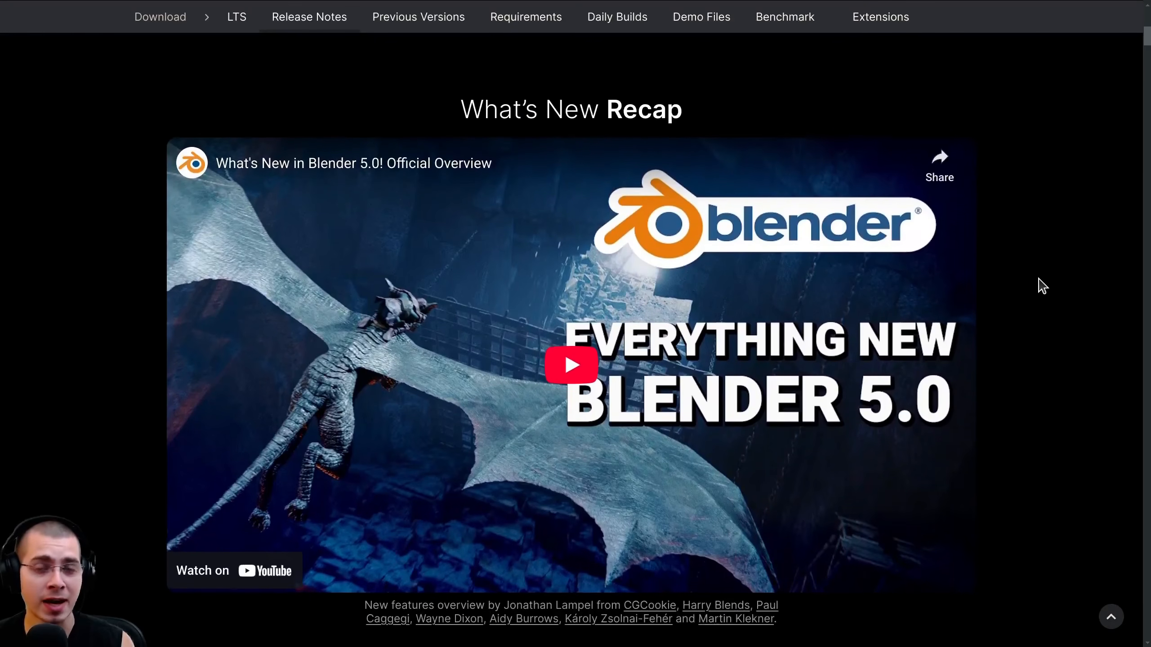
scroll(1037, 283, "down", 3)
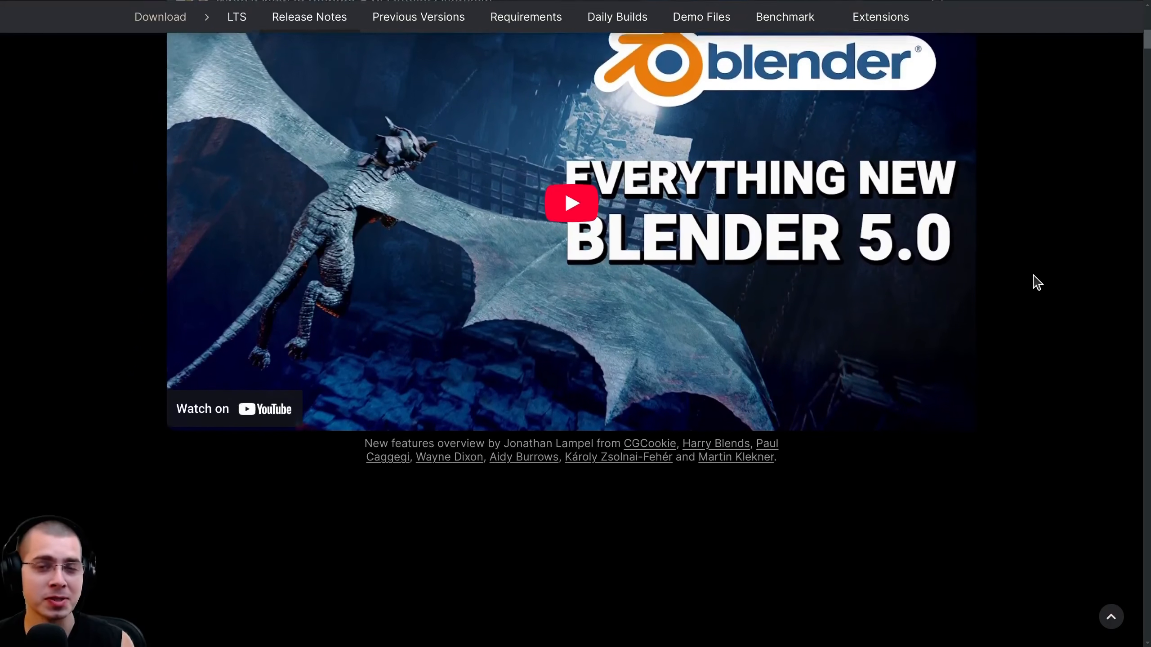
scroll(1036, 281, "down", 3)
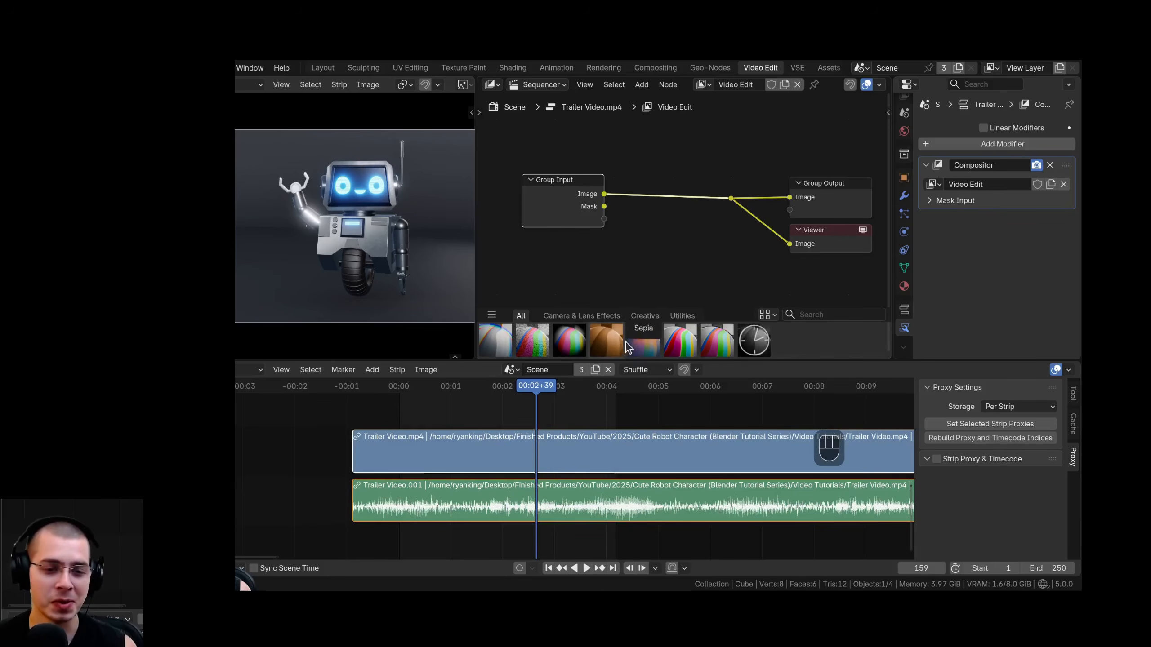
Add an RGB Curves node after the Group Input image output and reshape its combined curve to adjust the clip's contrast.
key("shift+a")
type("r")
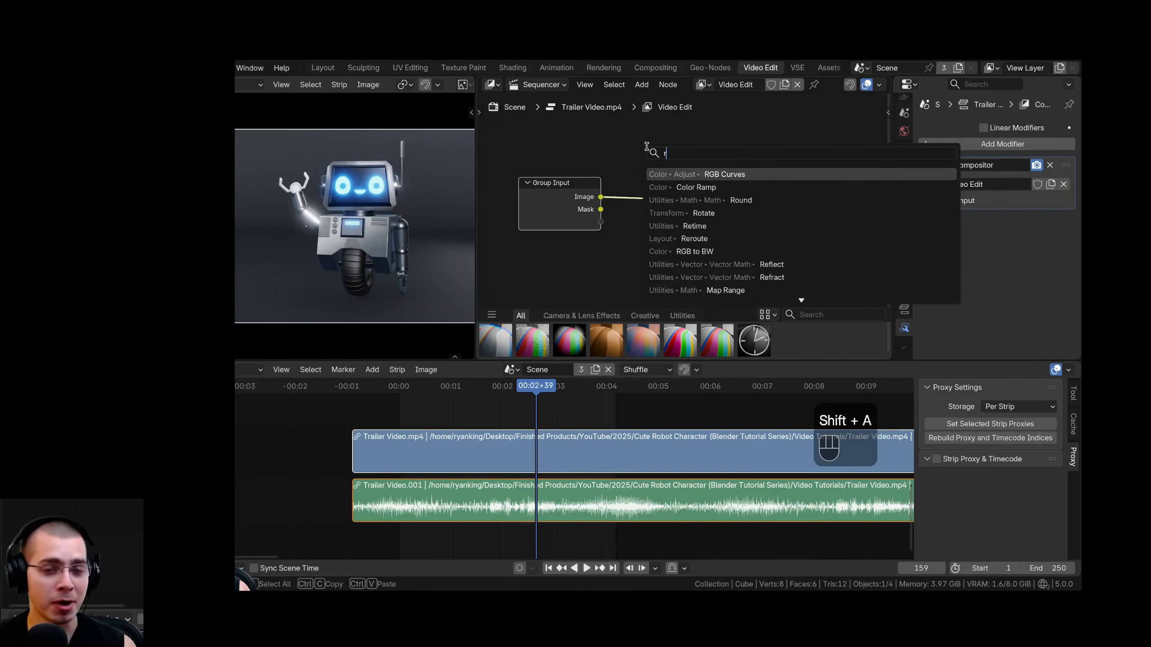
type("gb")
left_click(684, 187)
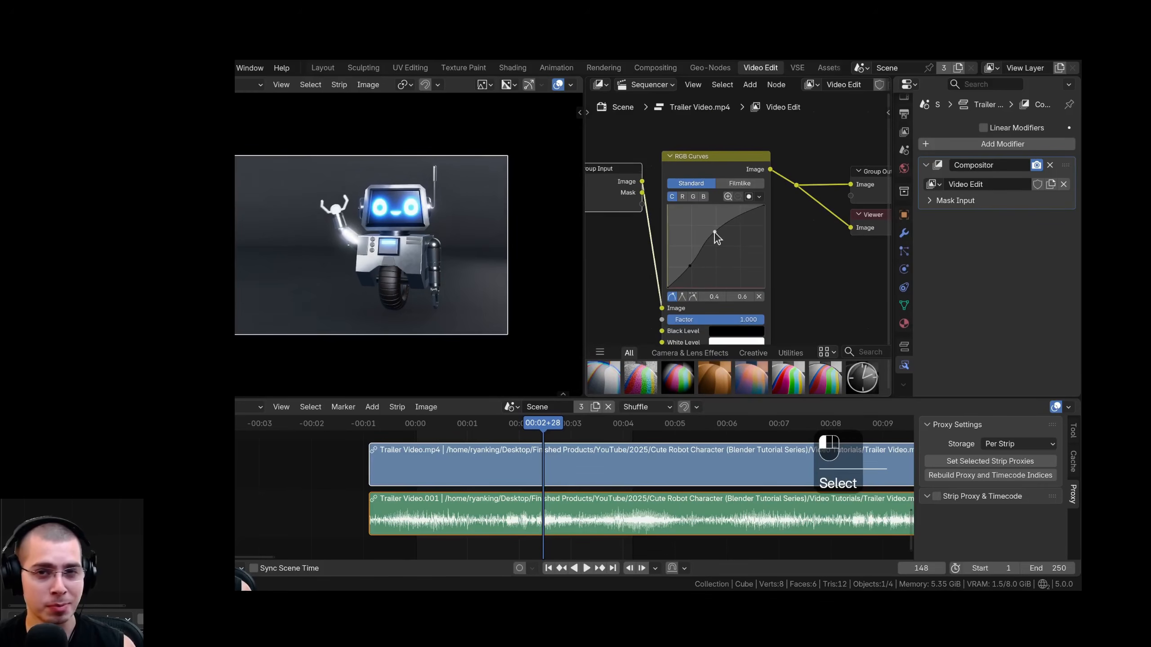
left_click_drag(710, 225, 710, 223)
key("space")
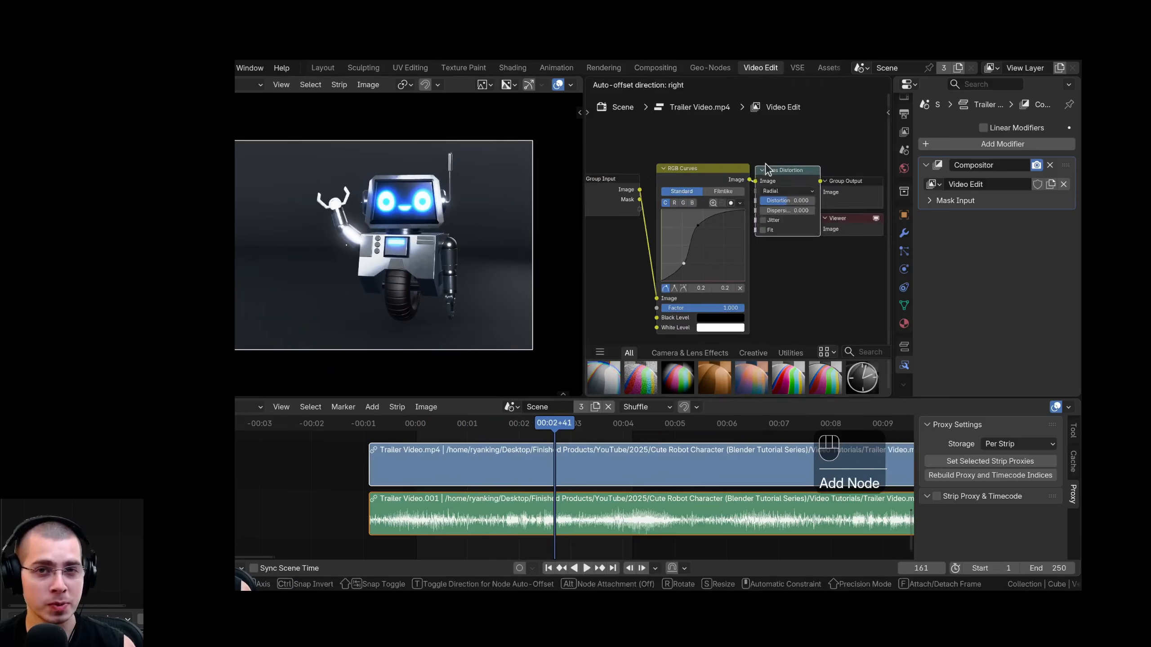
Insert a Lens Distortion node after the RGB Curves node and raise its Distortion amount.
left_click(746, 213)
scroll(746, 214, "up", 2)
left_click_drag(775, 196, 787, 197, "shift")
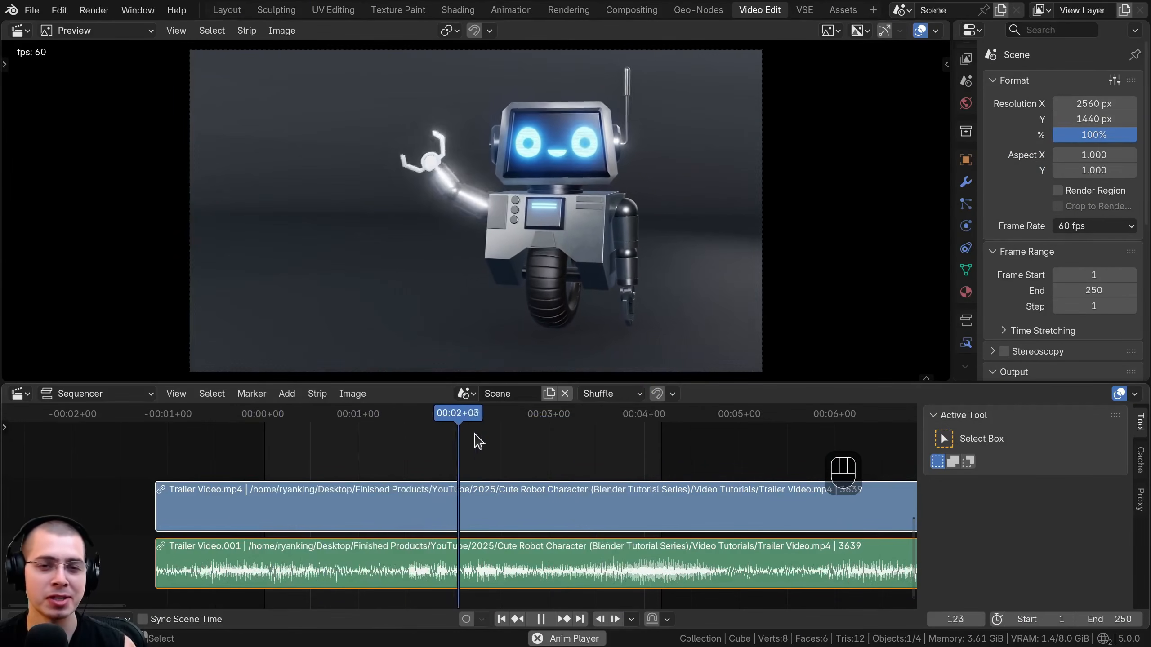
key("g")
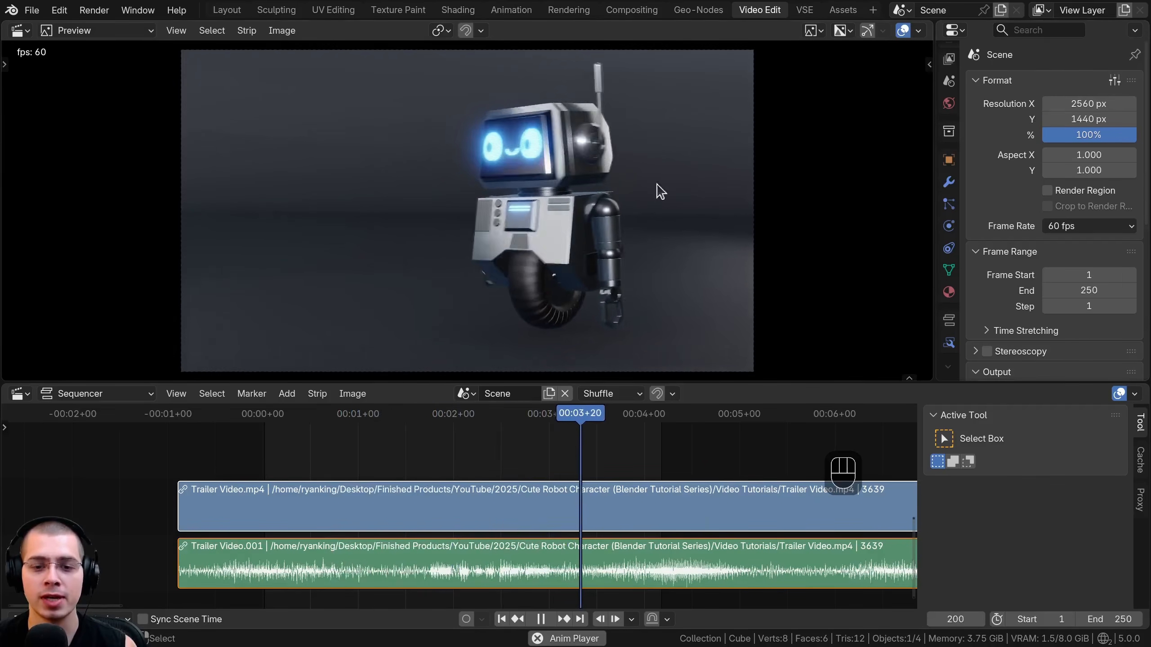
key("space")
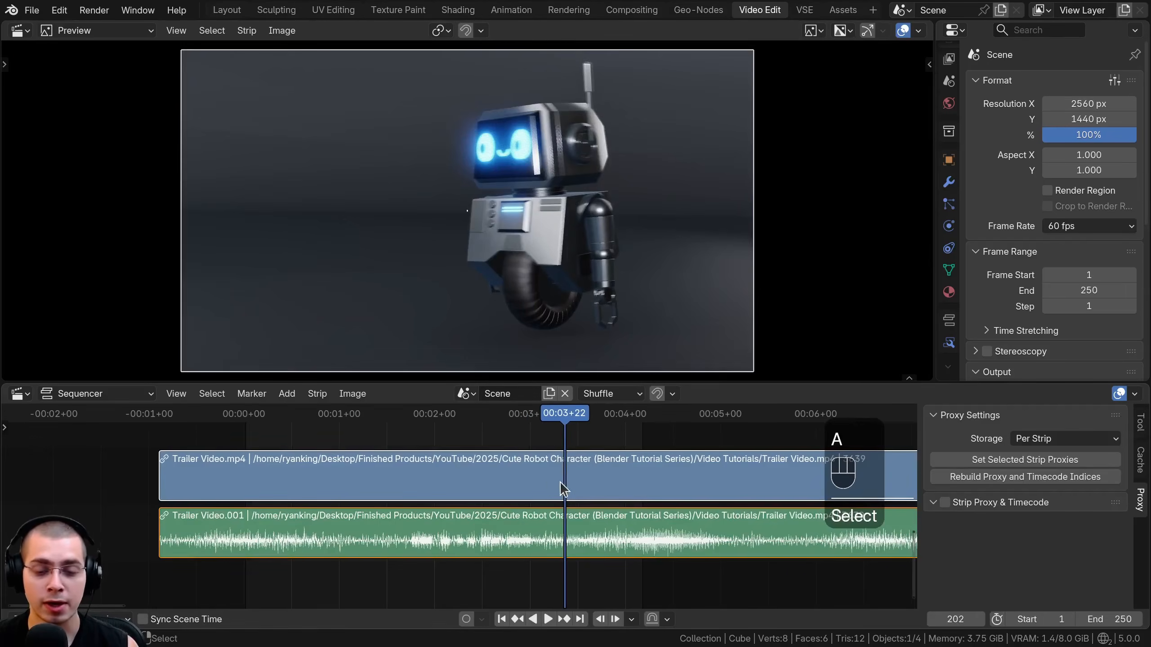
key("space")
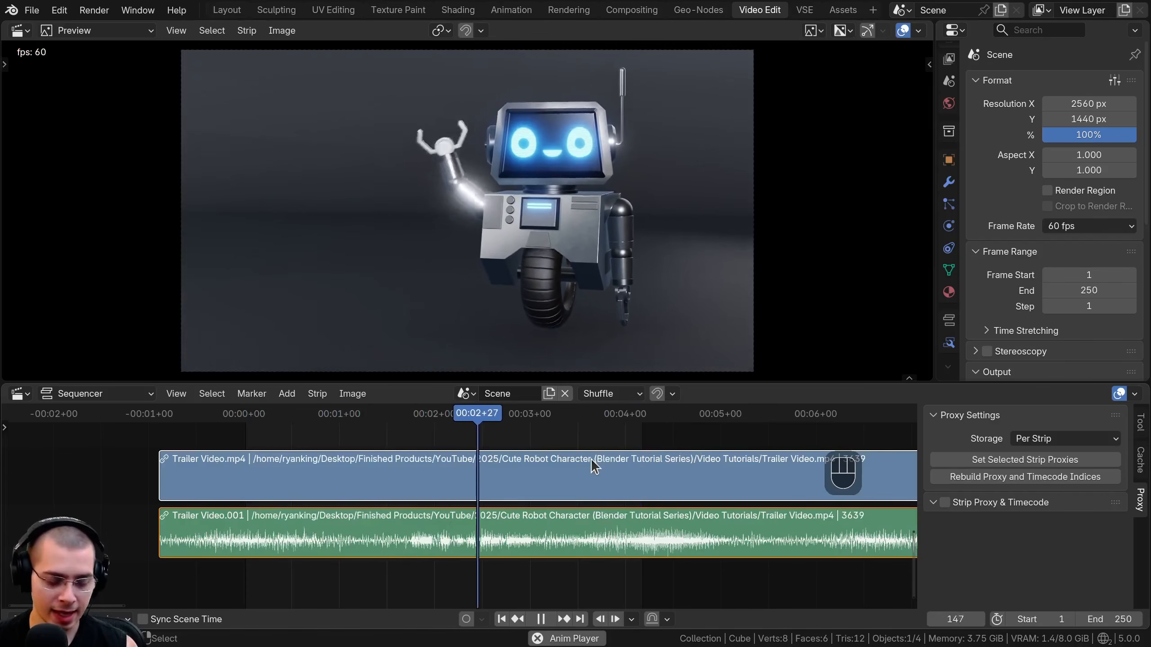
key("n")
key("n")
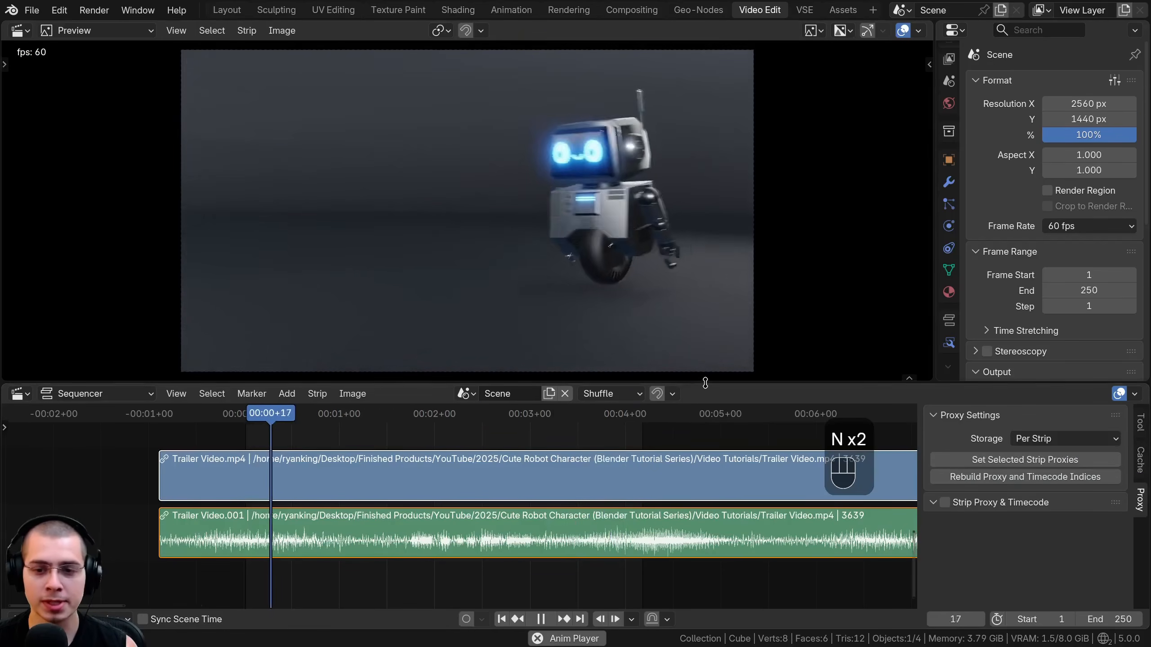
Stop the playback, give the sequencer timeline more height and widen the properties editor.
left_click_drag(705, 383, 705, 367)
key("space")
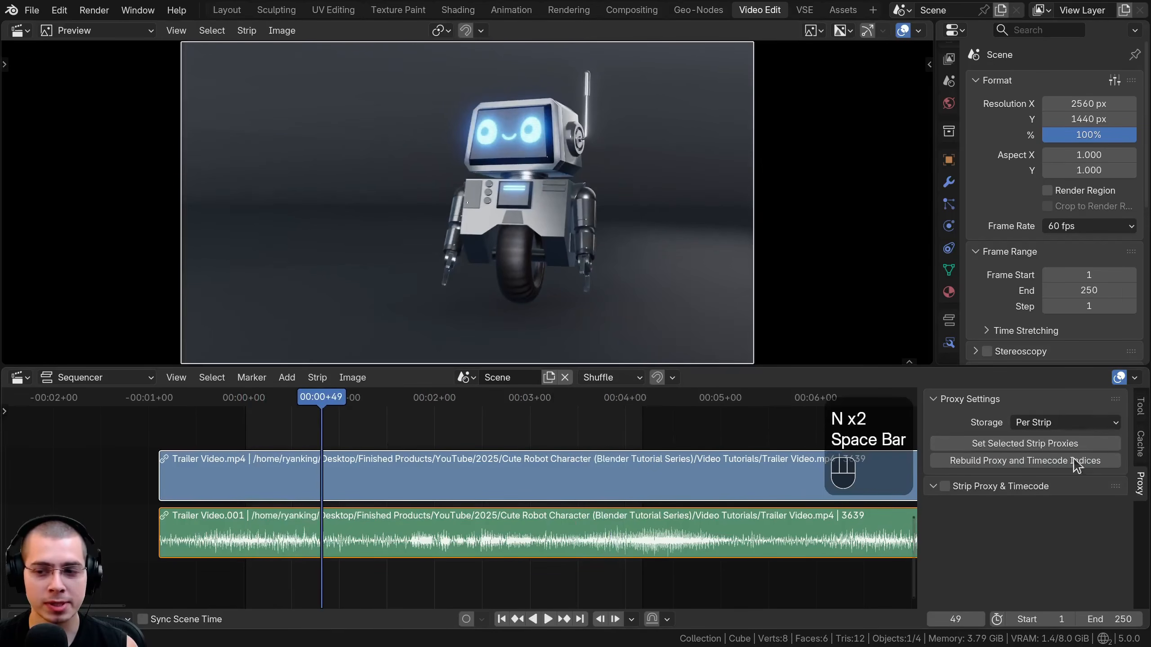
left_click(1140, 483)
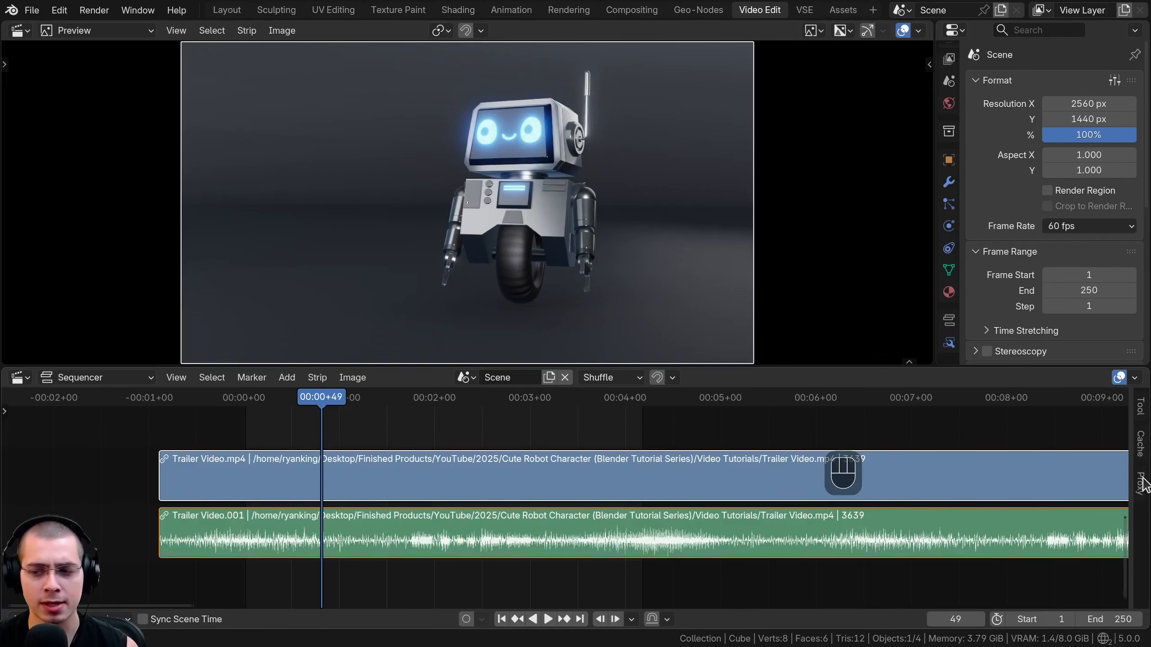
left_click(1141, 483)
left_click_drag(936, 121, 897, 121)
Examine the compositing and transform settings in the strip properties of Trailer Video.mp4.
scroll(911, 100, "down", 4)
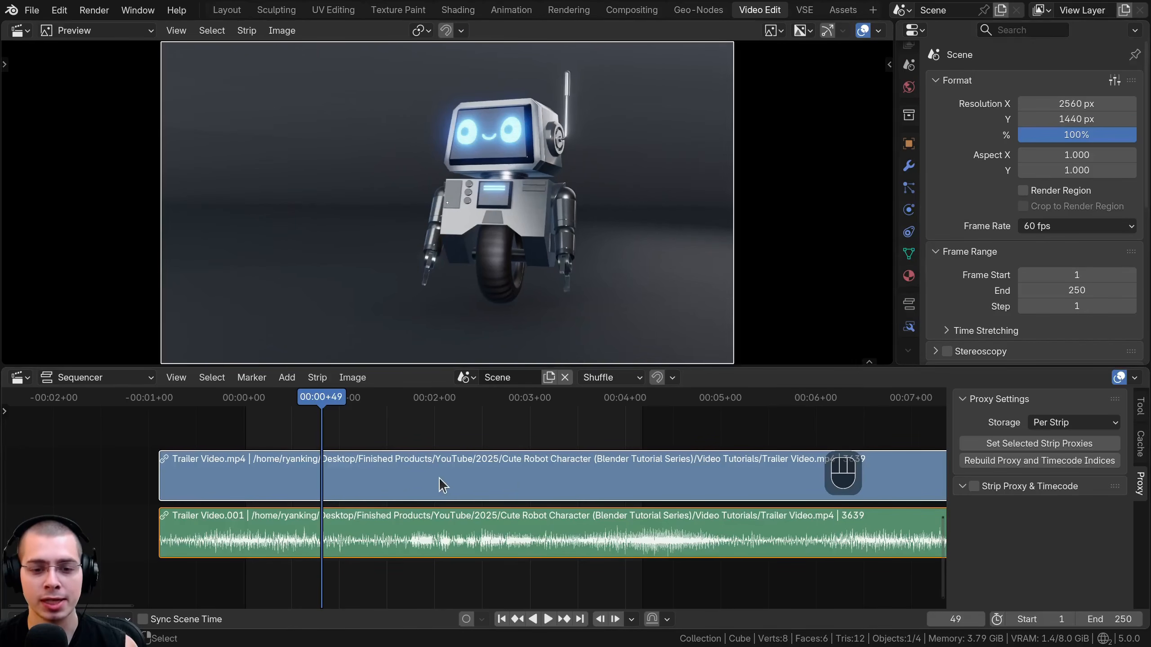
left_click(909, 305)
left_click(911, 329)
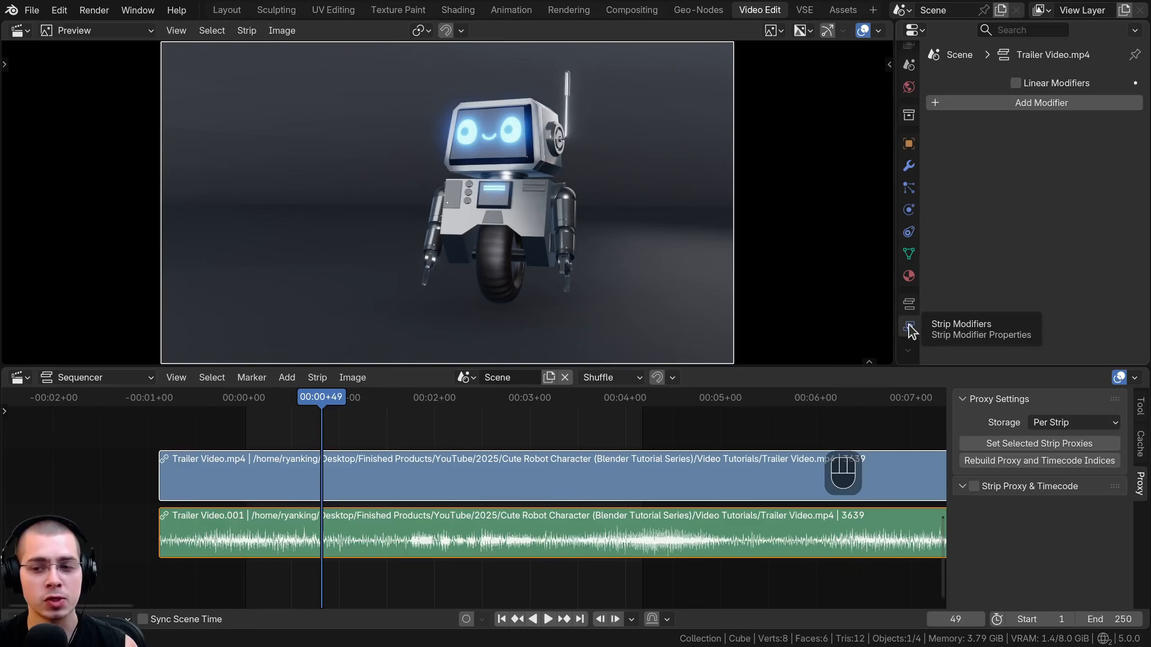
left_click(910, 307)
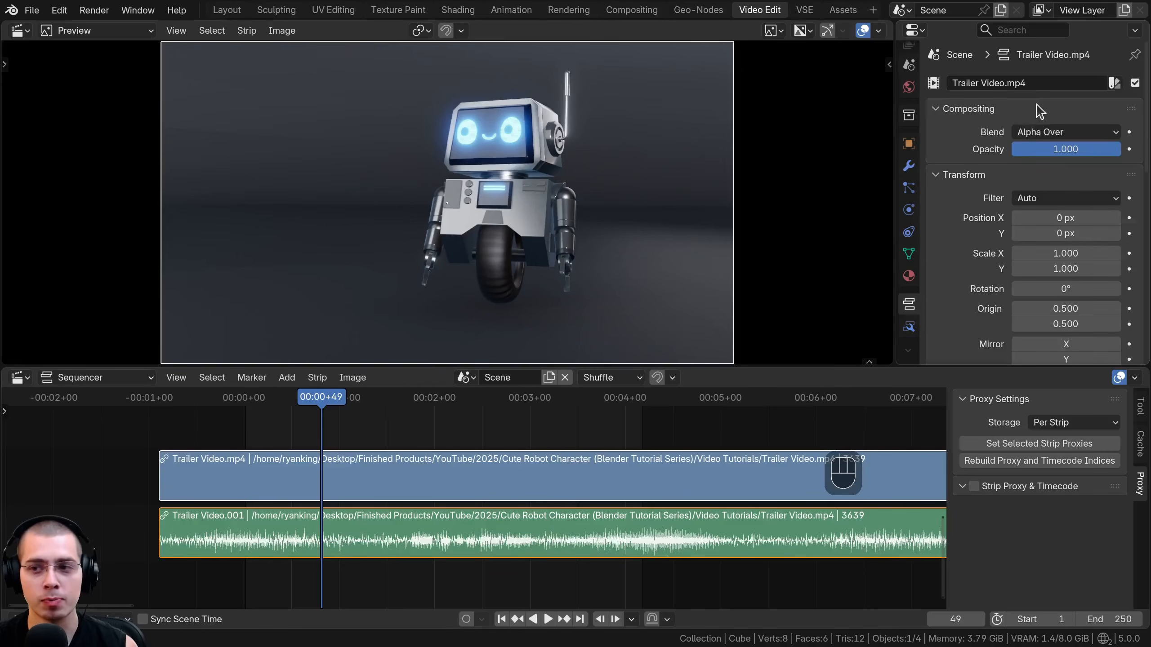
scroll(1038, 112, "down", 5)
scroll(1030, 185, "up", 5)
mouse_move(1083, 149)
left_mouse_down()
mouse_move(1014, 149)
mouse_move(1093, 149)
left_mouse_up()
mouse_move(1070, 216)
left_mouse_down()
mouse_move(1088, 217)
mouse_move(1070, 216)
left_mouse_up()
scroll(1070, 216, "down", 10)
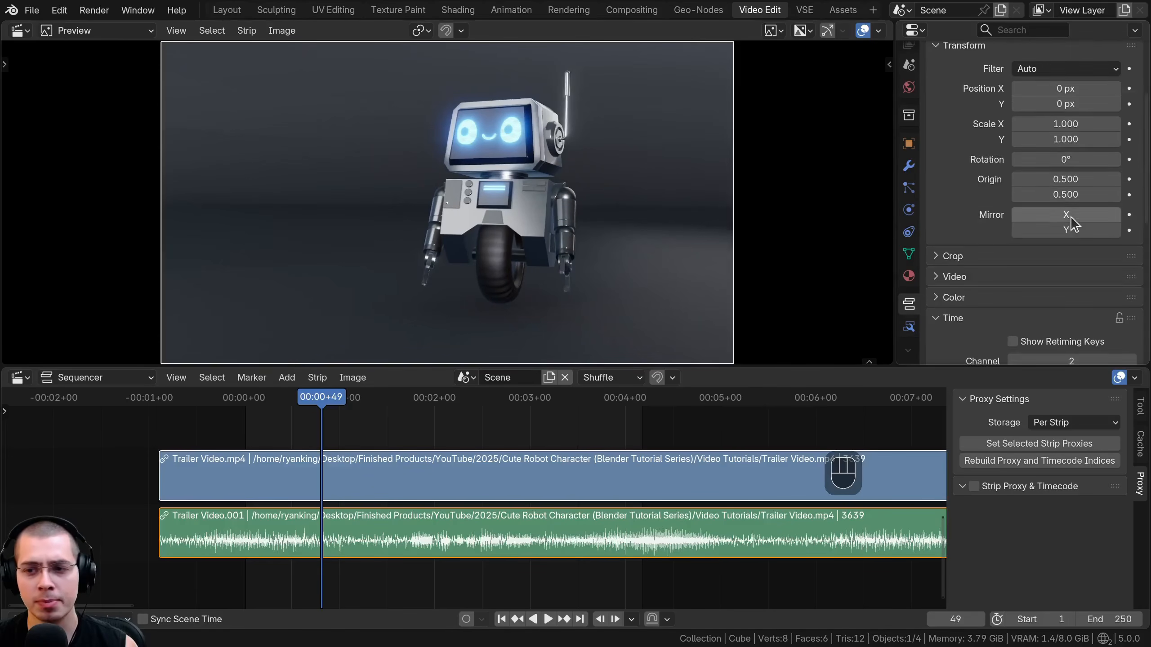
scroll(1061, 317, "up", 8)
scroll(1044, 247, "up", 2)
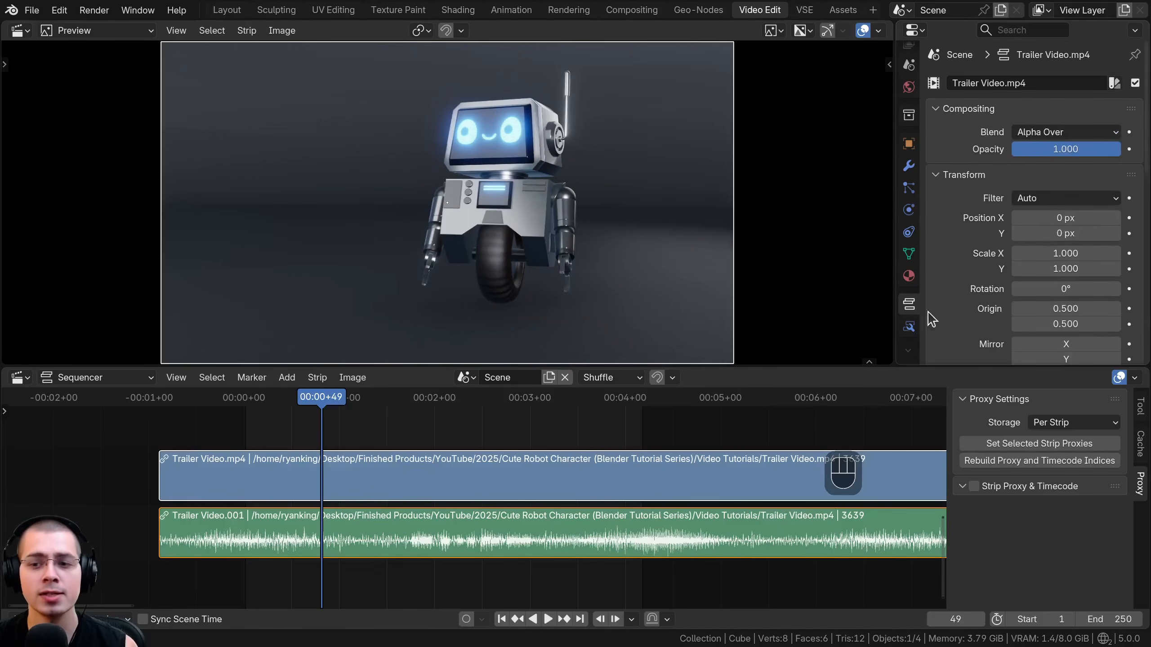
Show the strip modifiers of Trailer Video.mp4 and check which modifiers can be added.
left_click(909, 328)
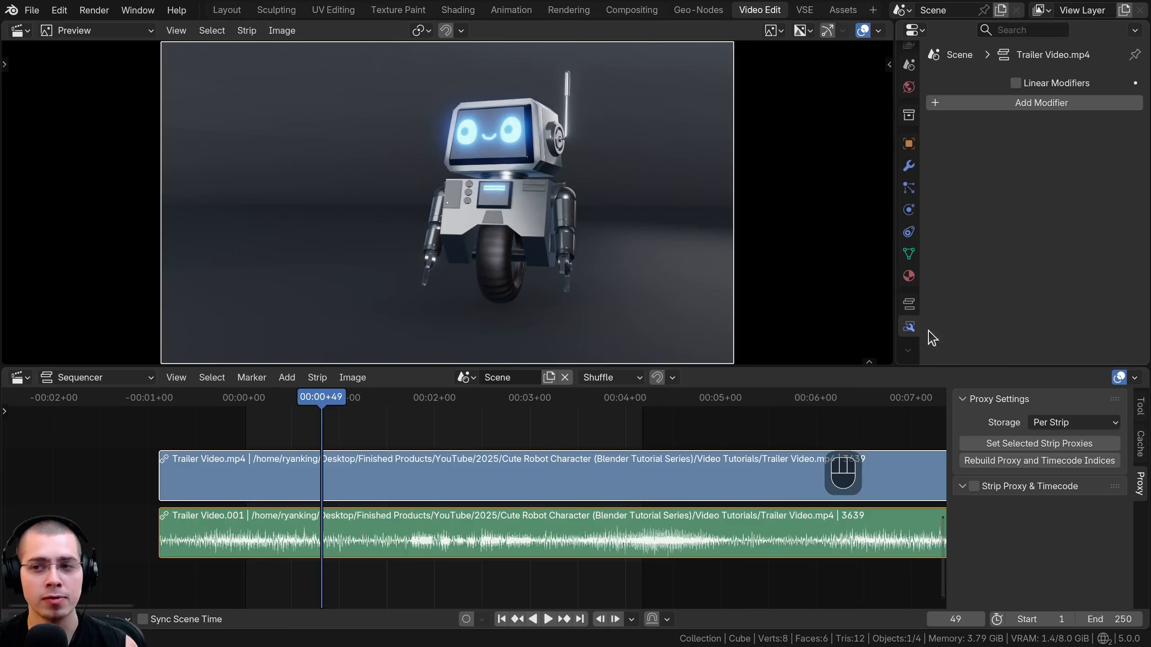
left_click(1027, 103)
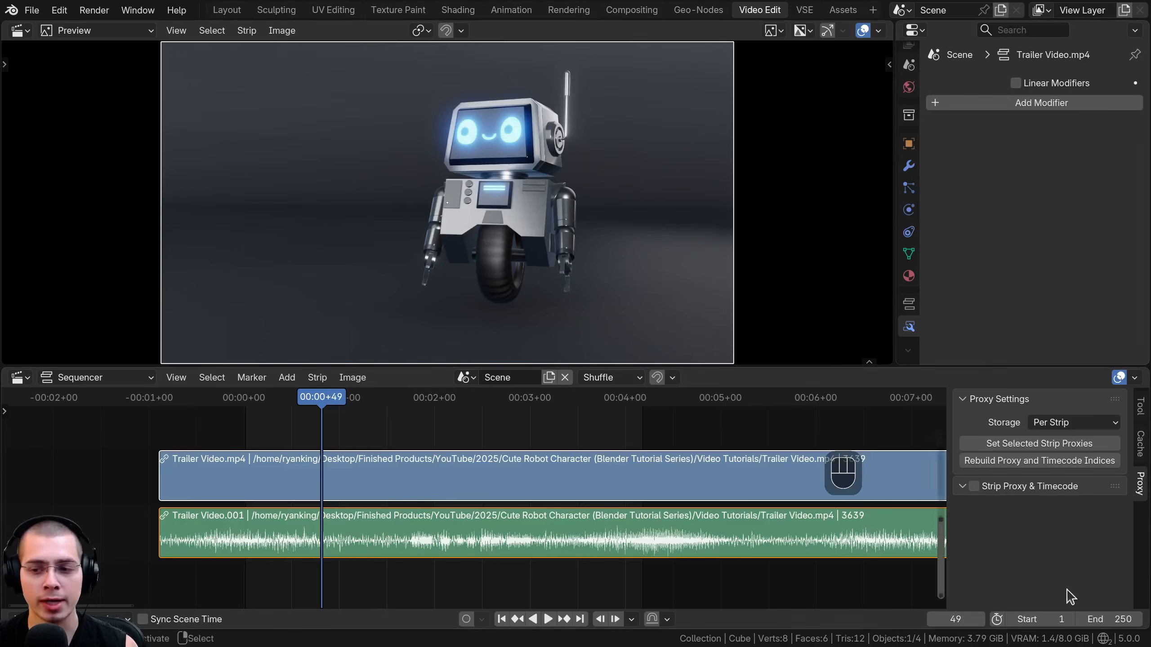
key("n")
key("n")
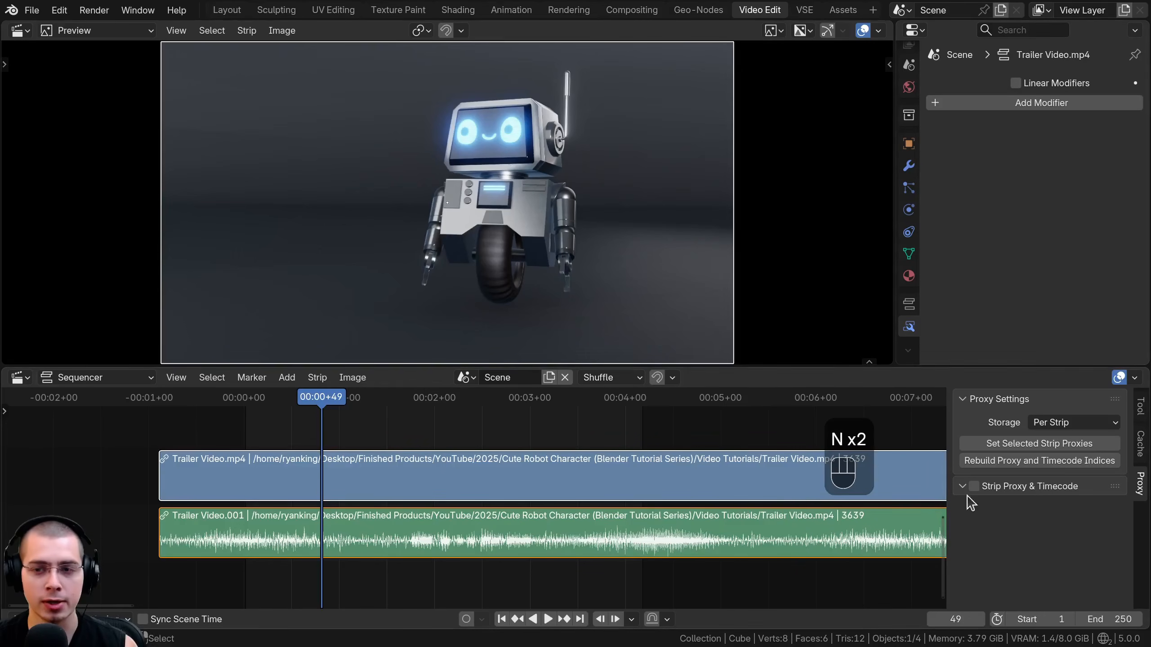
left_click(1047, 104)
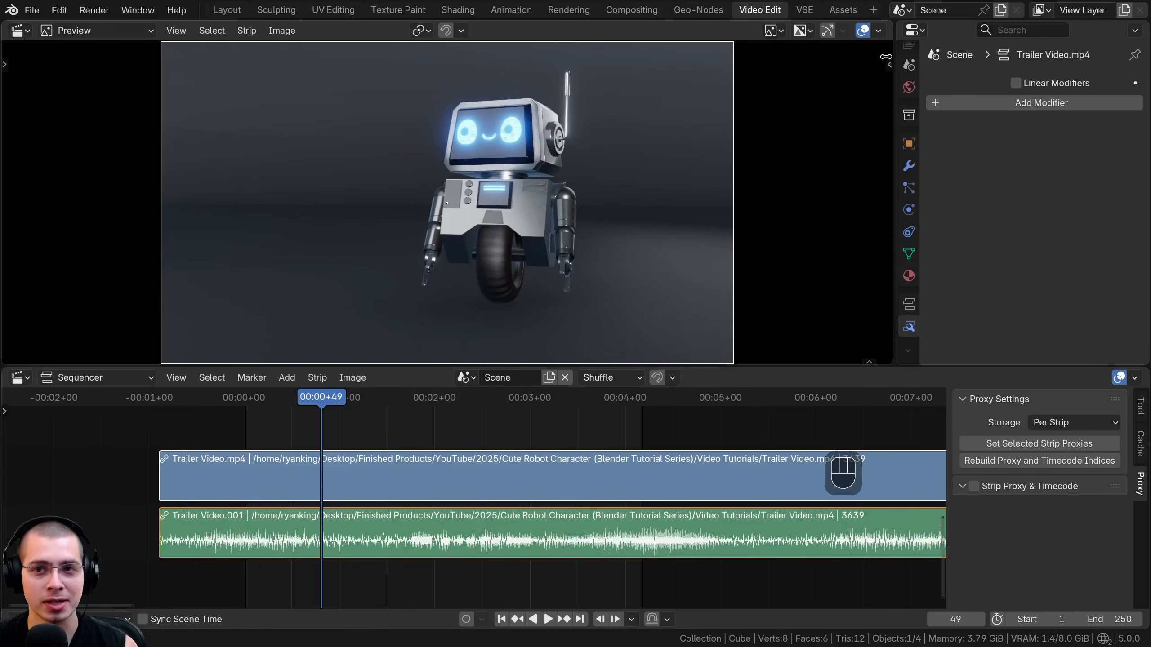
In the Compositing workspace, widen the node editor and create a new compositing node tree for the scene.
left_click(622, 12)
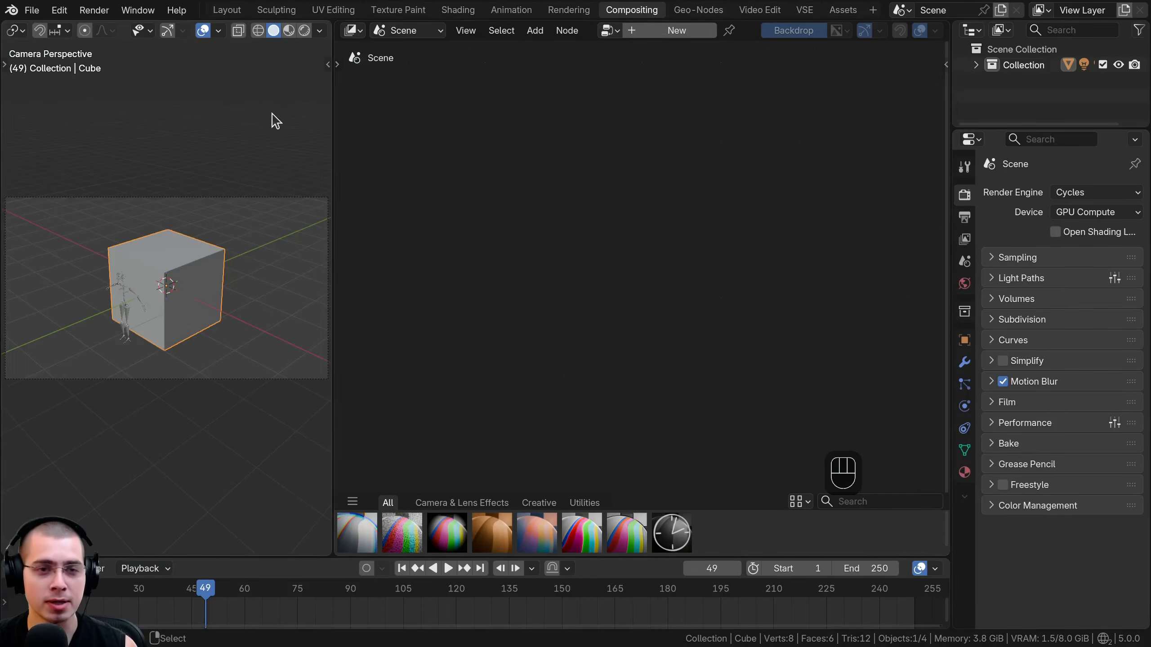
left_click_drag(333, 131, 232, 136)
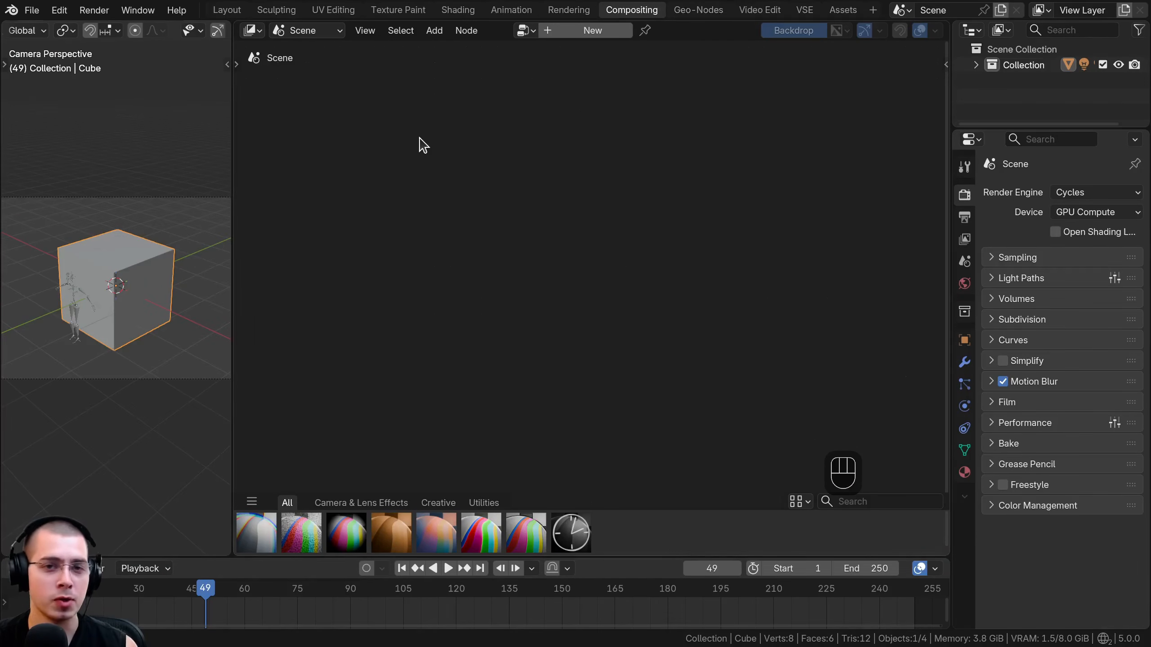
left_click(584, 32)
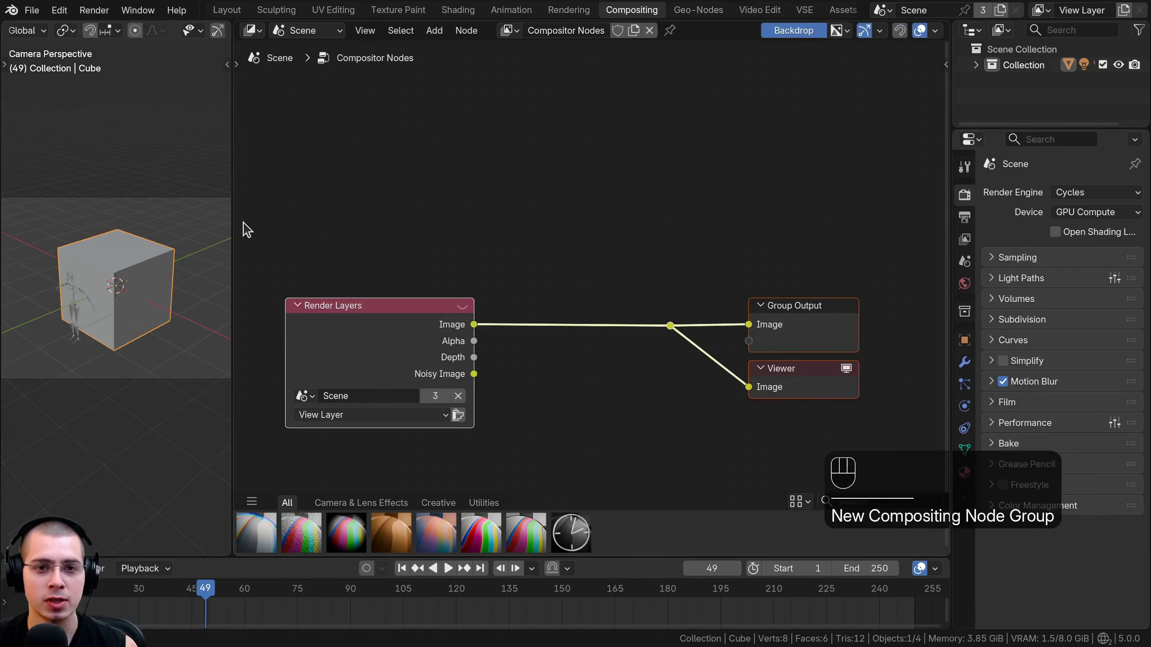
Check the existing compositor node trees and switch the editor's node tree type from Scene to Sequencer.
left_click(508, 31)
left_click(507, 31)
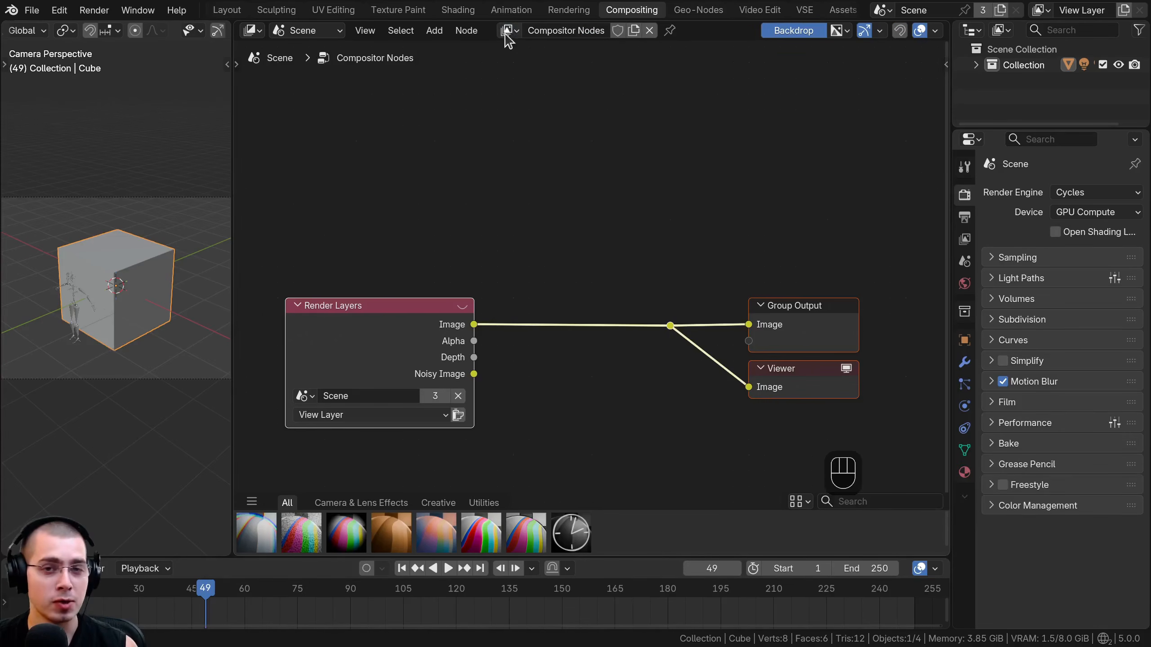
left_click(508, 31)
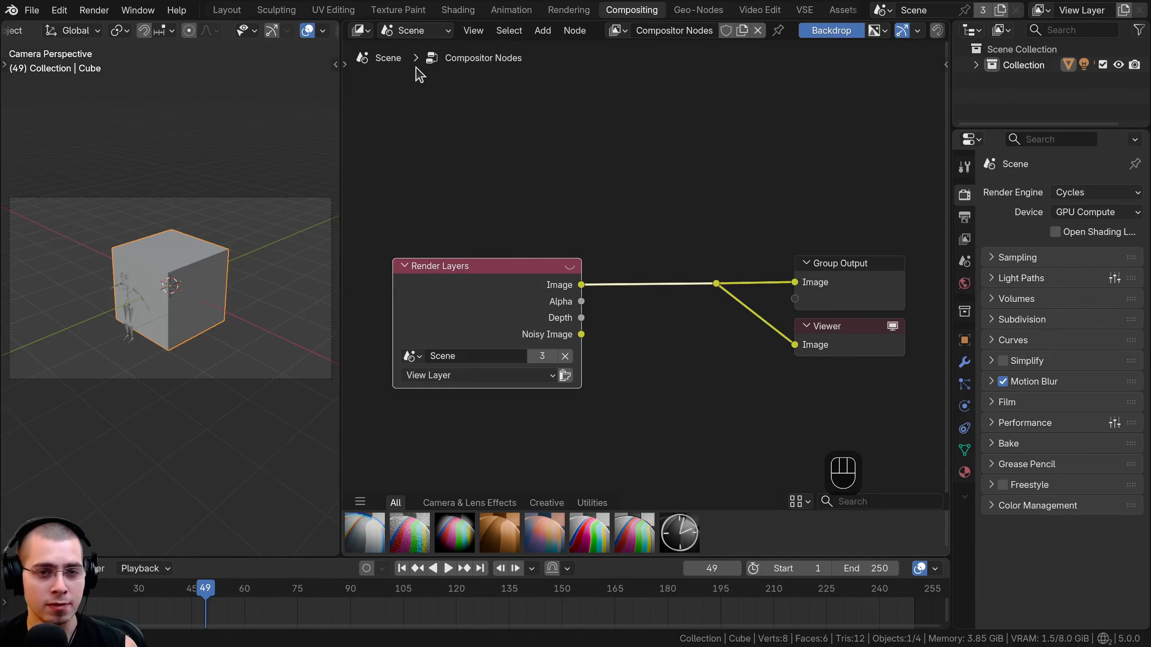
left_click(413, 32)
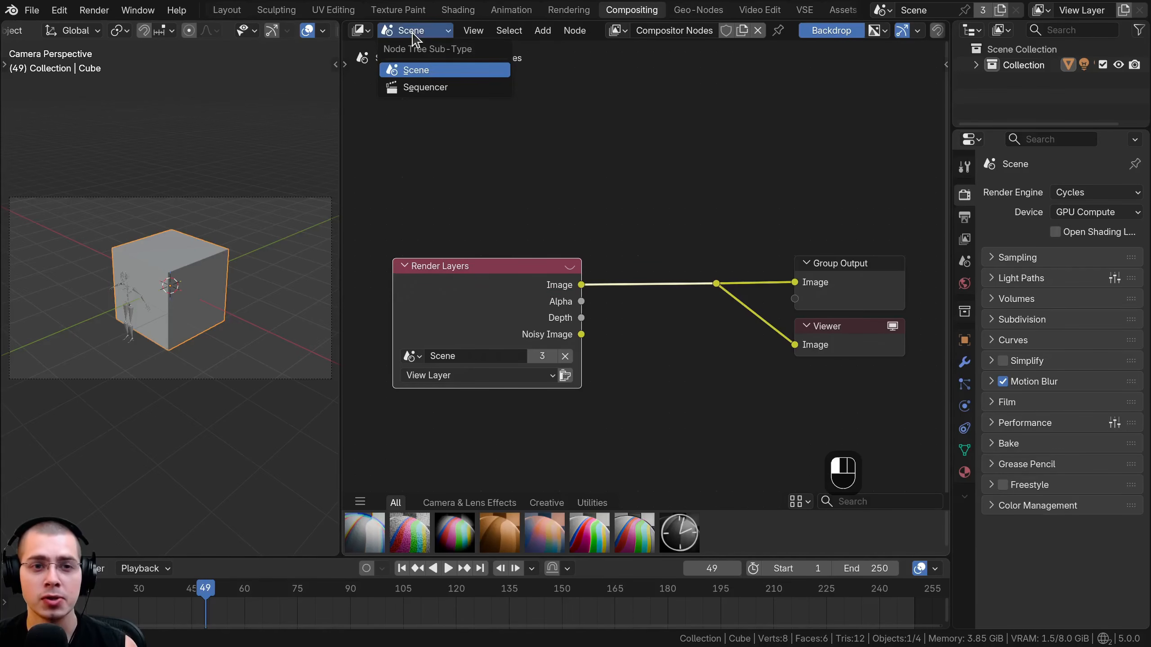
left_click(419, 89)
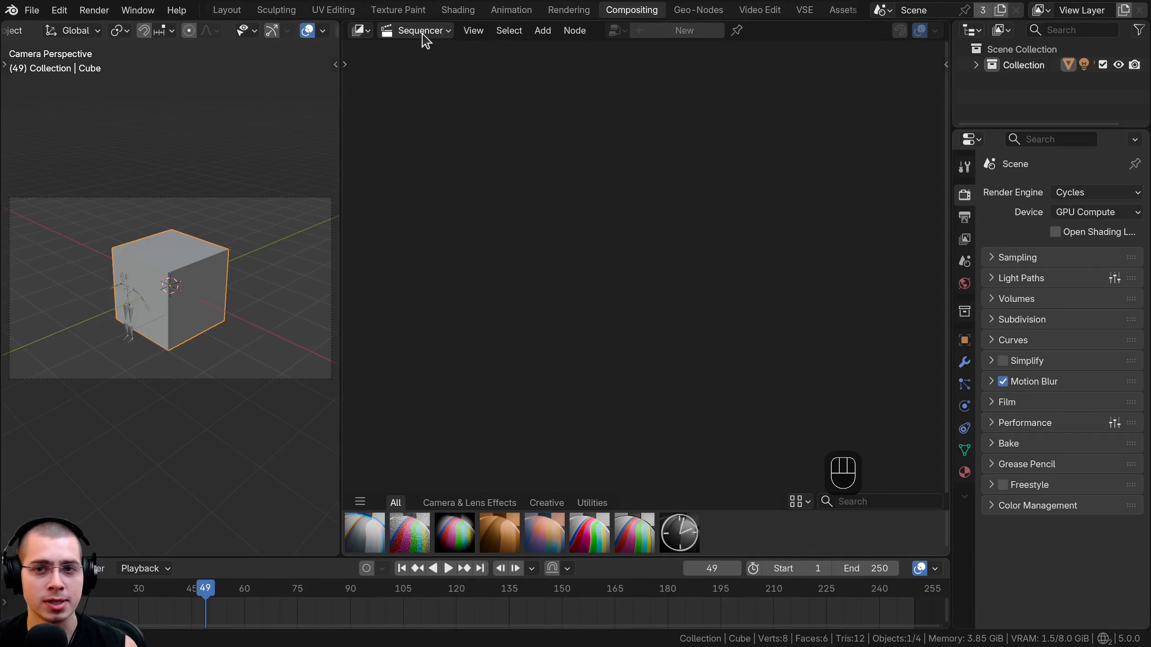
In the Video Edit workspace, split the preview area vertically in two and turn the new area into a Compositor.
left_click(759, 10)
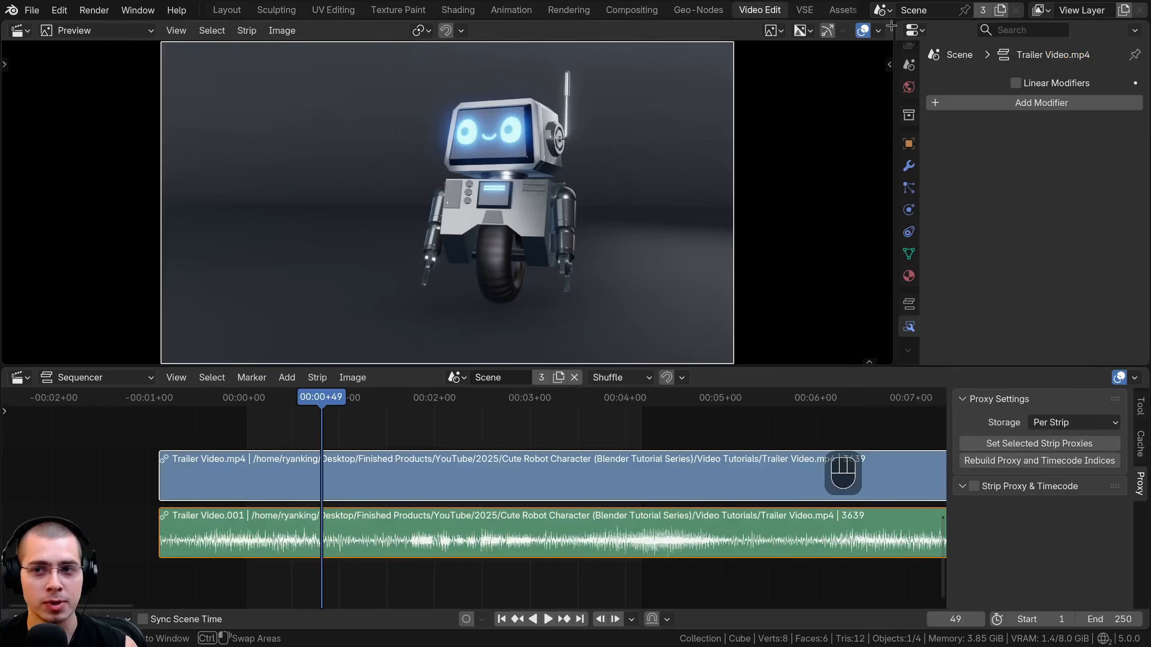
left_click_drag(891, 25, 449, 57)
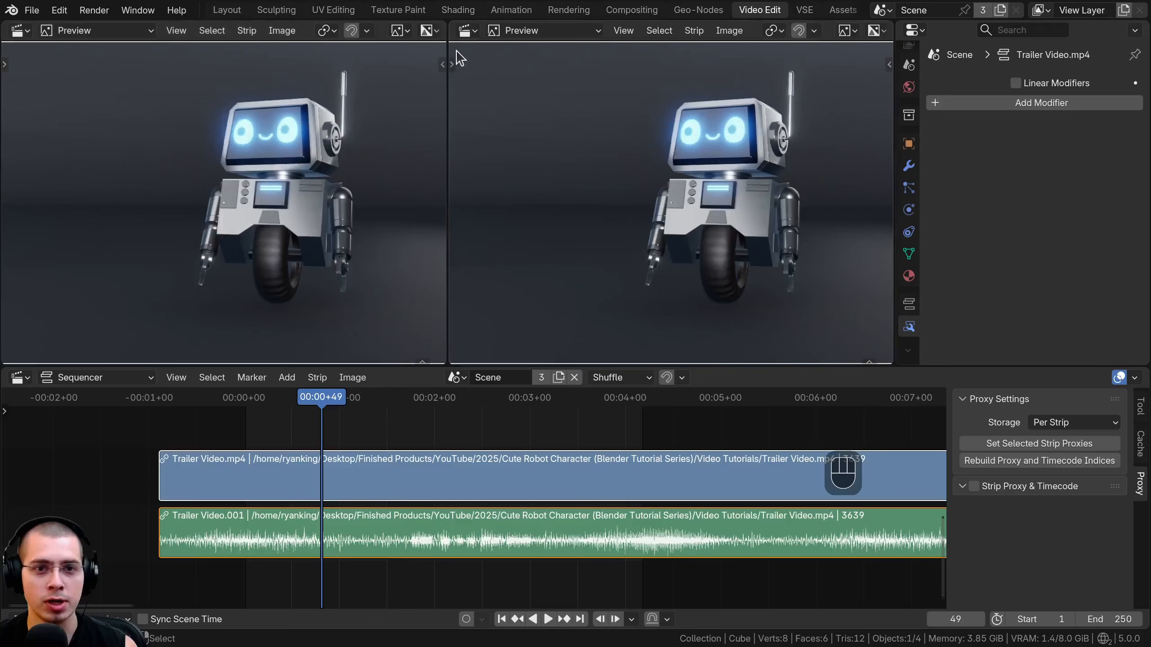
left_click(470, 31)
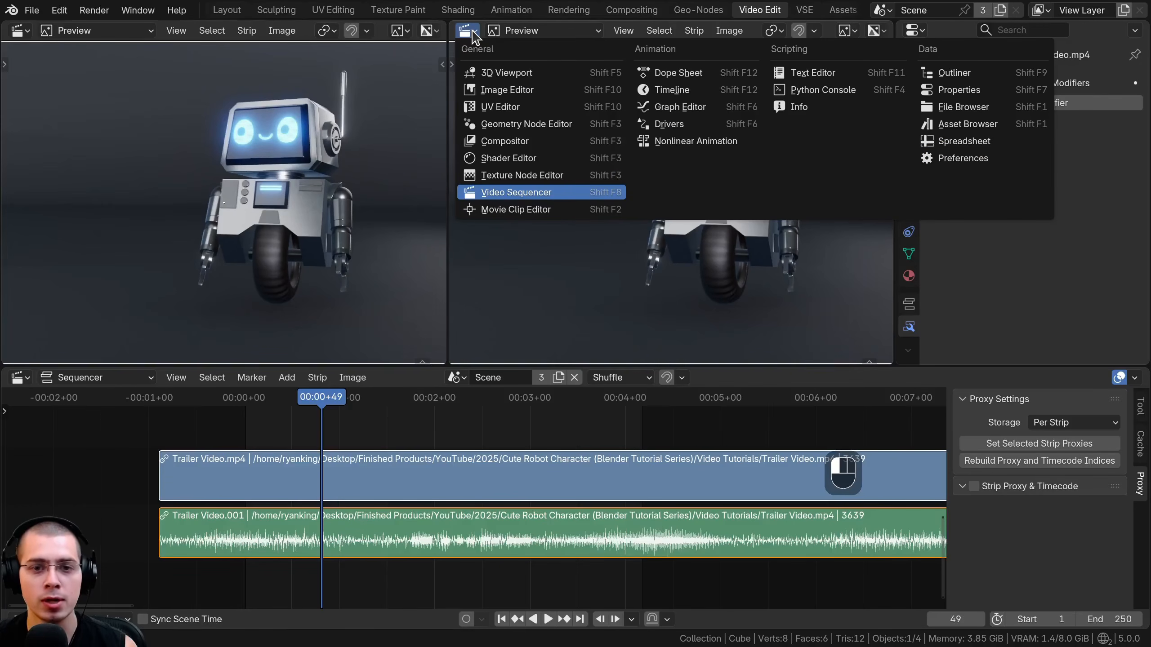
left_click(498, 141)
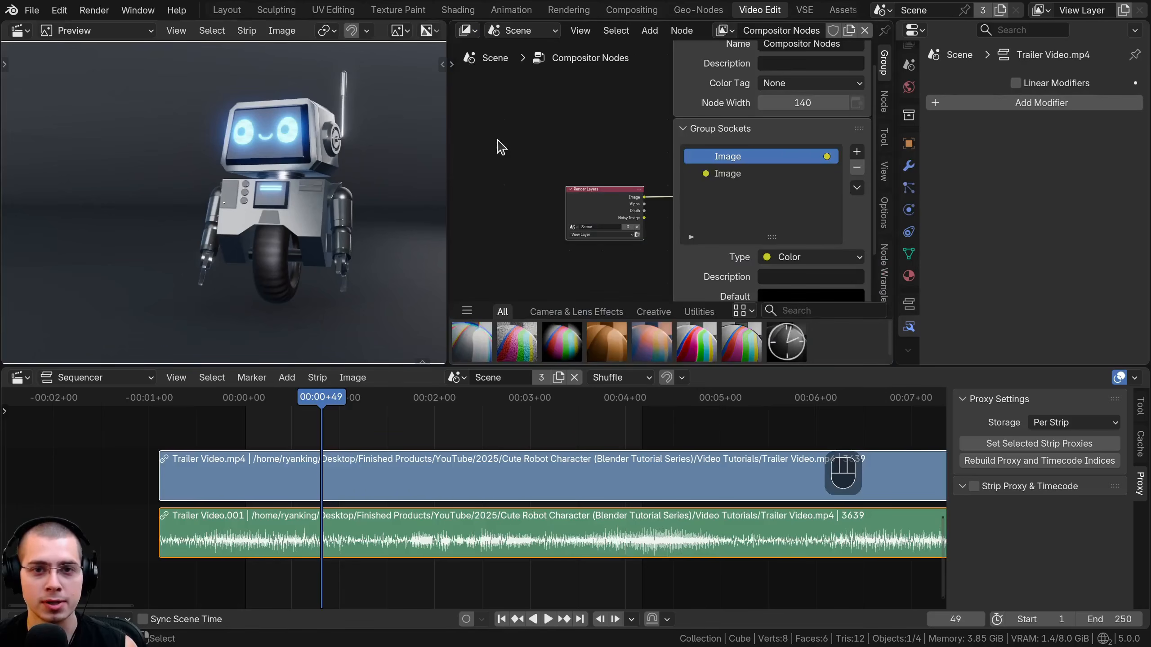
Set the new compositor area's node tree type to Sequencer for the Trailer Video.mp4 strip.
left_click(527, 32)
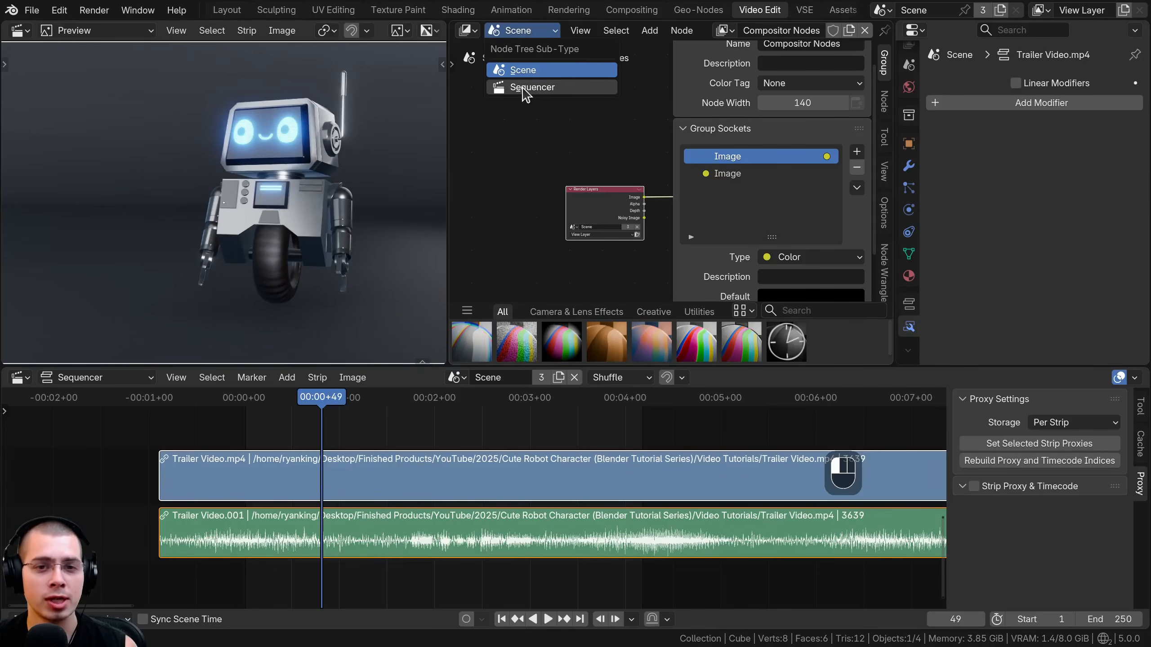
left_click(526, 88)
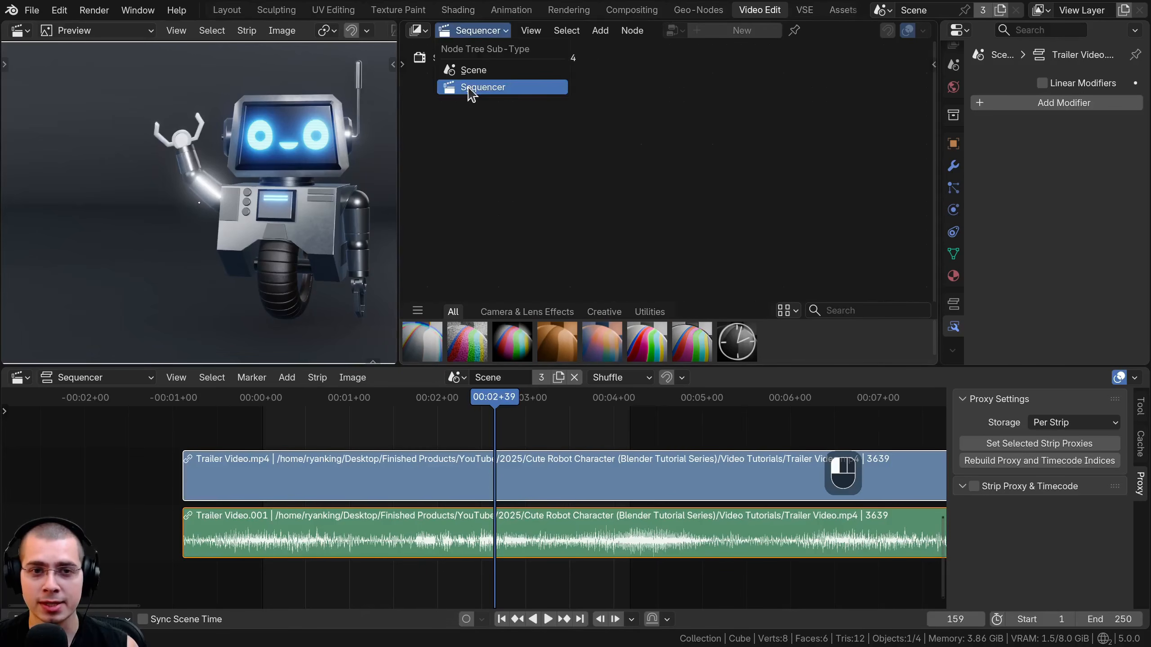
left_click(469, 88)
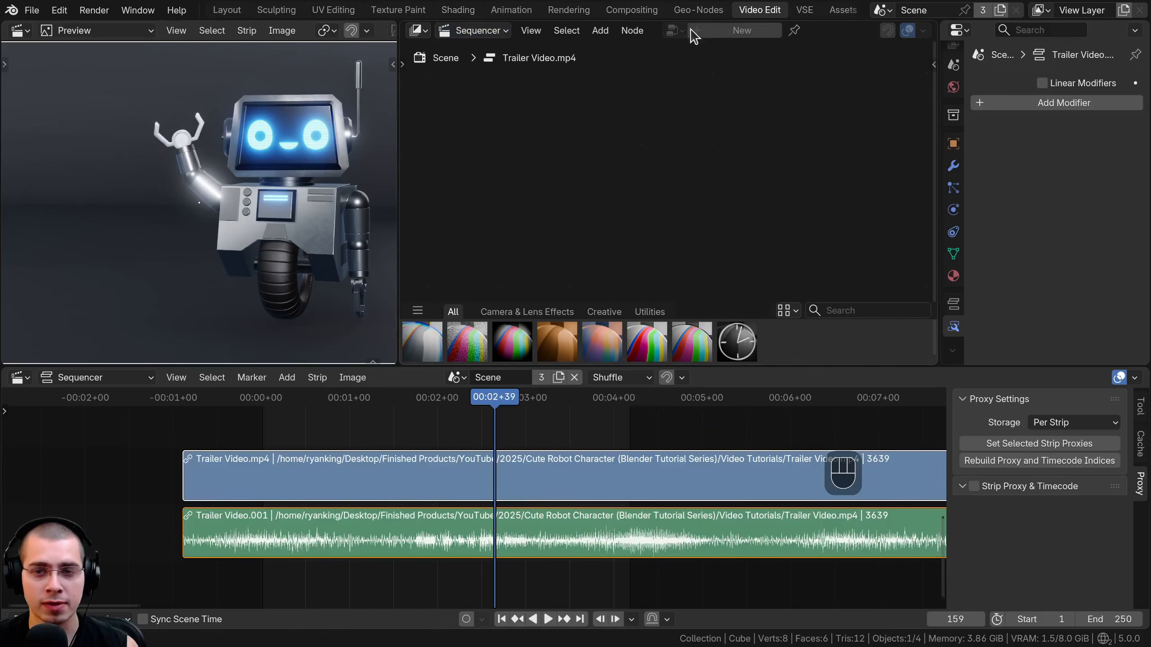
scroll(476, 480, "down", 2)
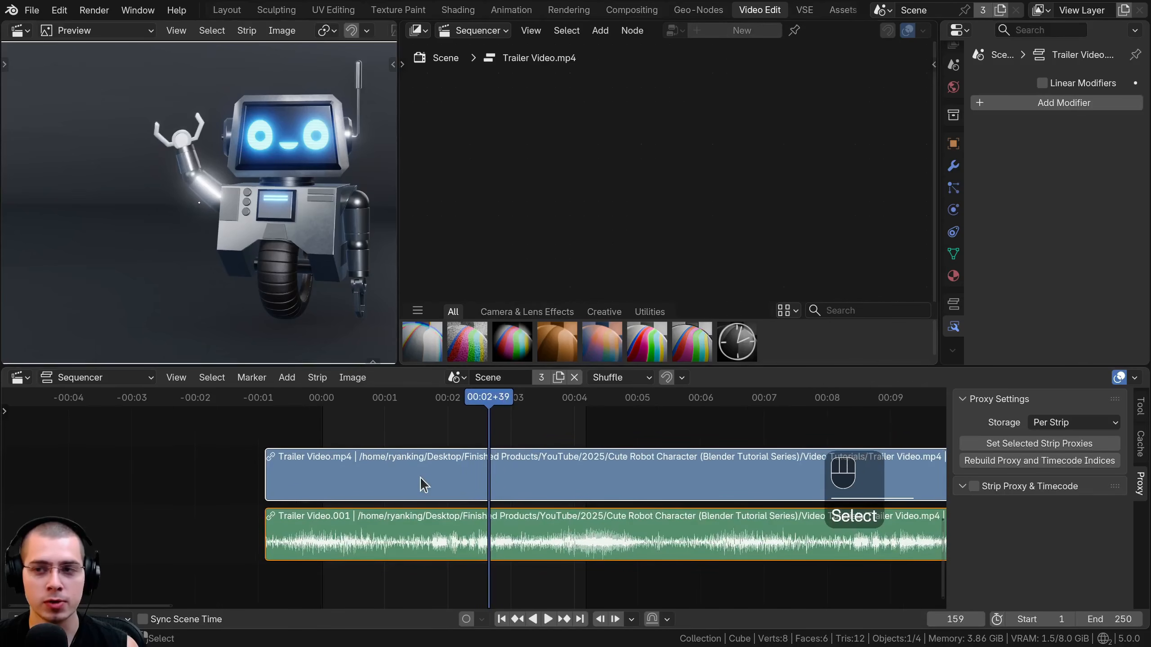
Add a Compositor modifier to the Trailer Video.mp4 strip and create a new compositor node tree for it.
left_click(1014, 104)
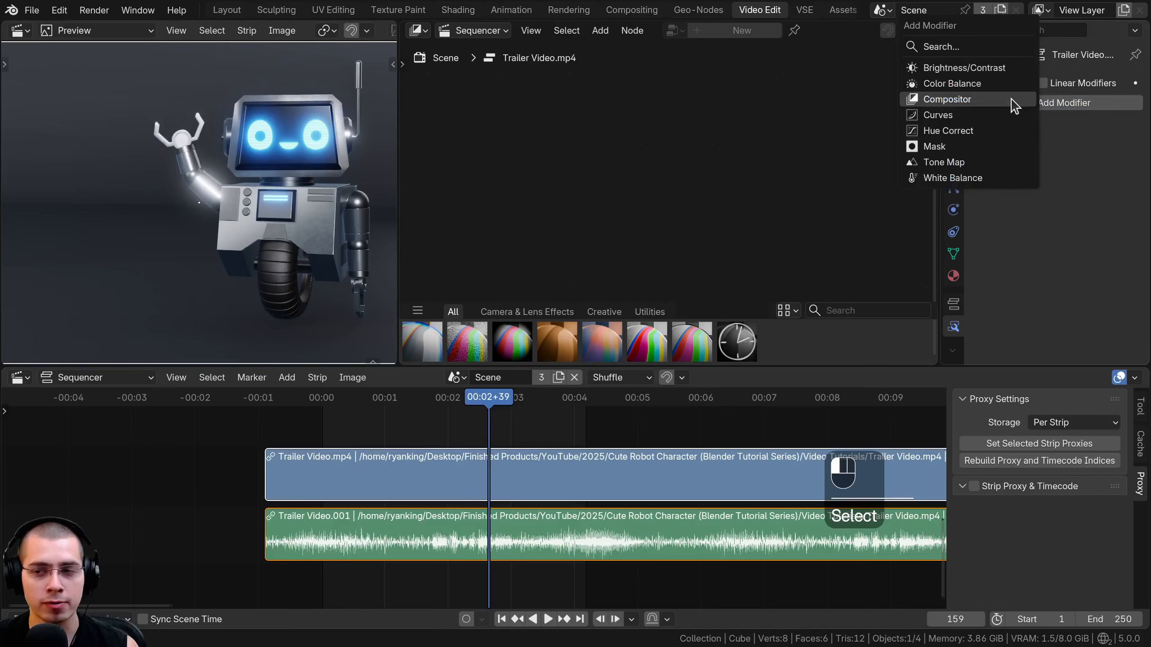
left_click(944, 100)
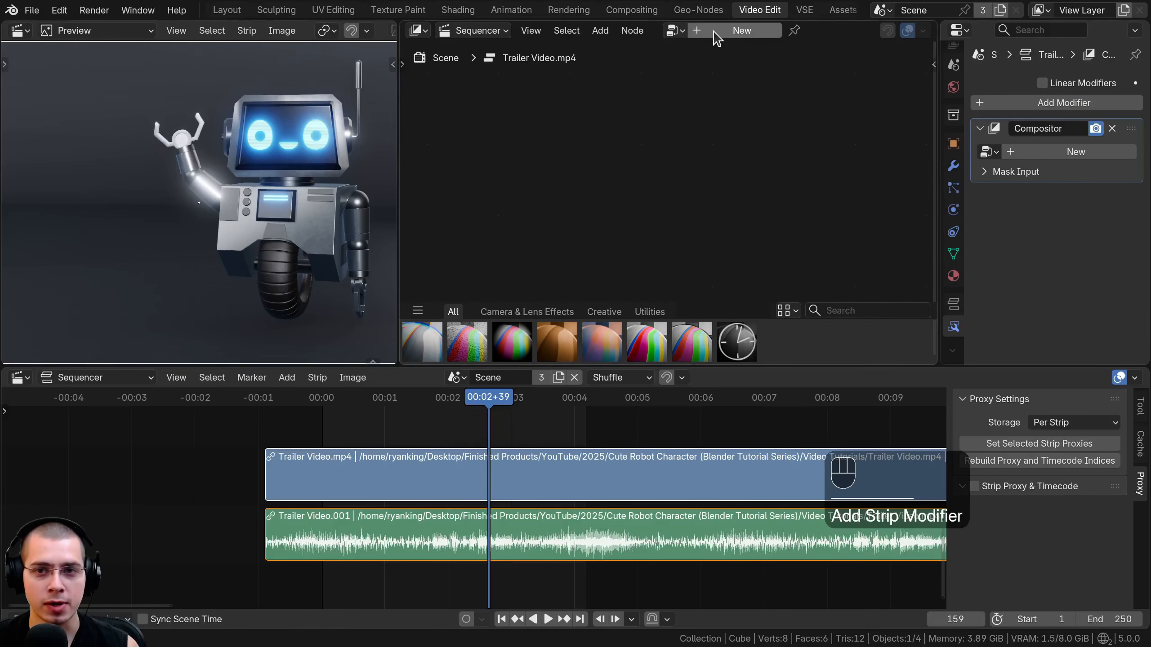
left_click(734, 31)
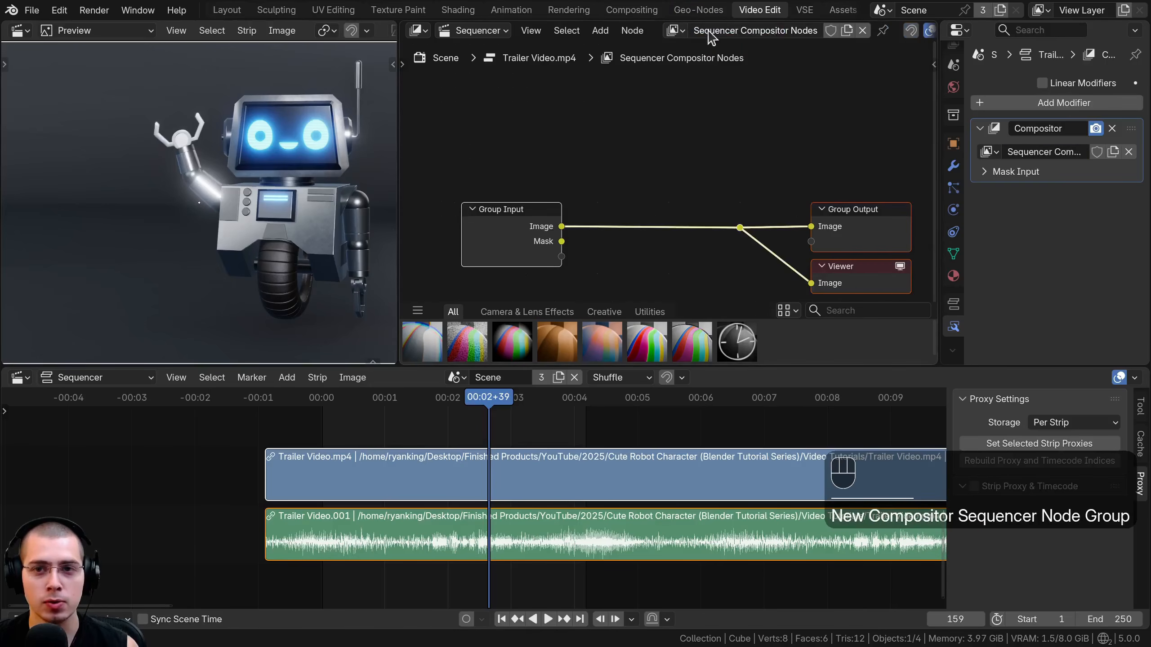
Rename the strip's new compositor node tree to Video Edit.
left_click(733, 33)
key("BackSpace")
type("V")
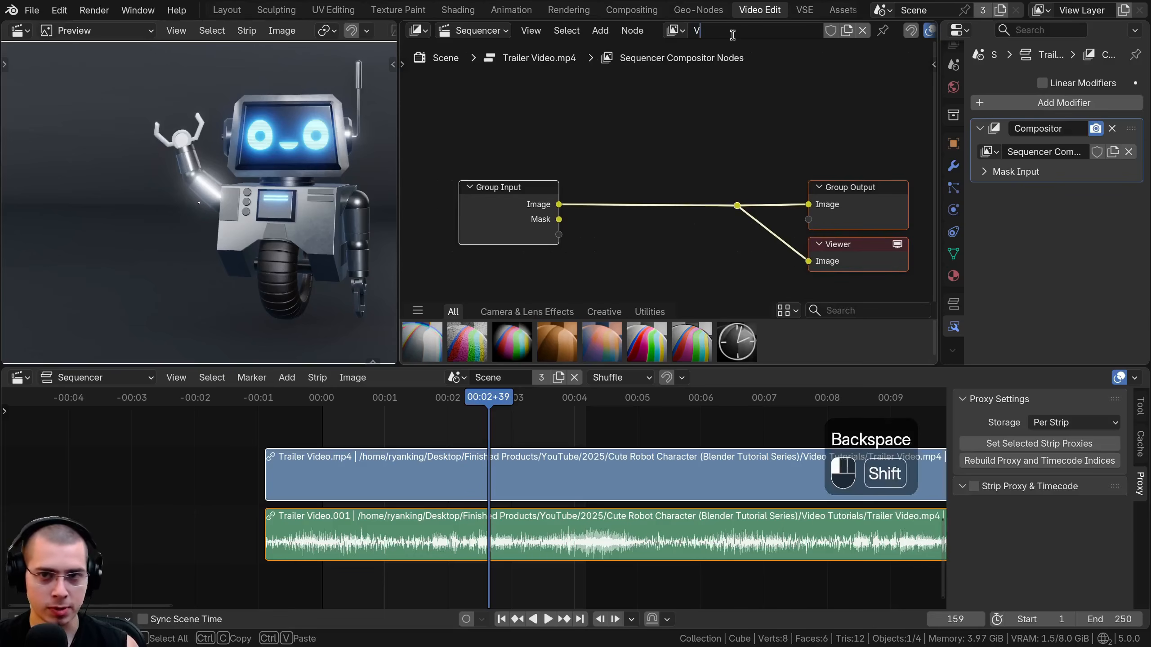
type("ideo Edit")
key("Return")
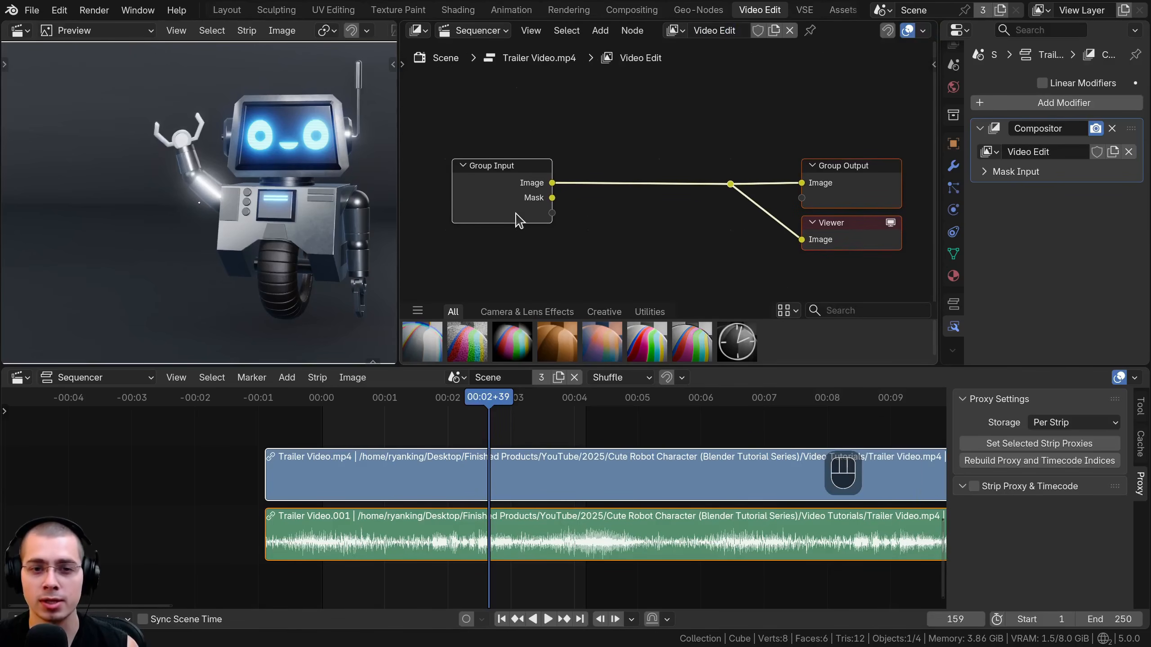
Examine the Video Edit nodes and the list of compositor node trees available to the strip.
left_click(521, 180)
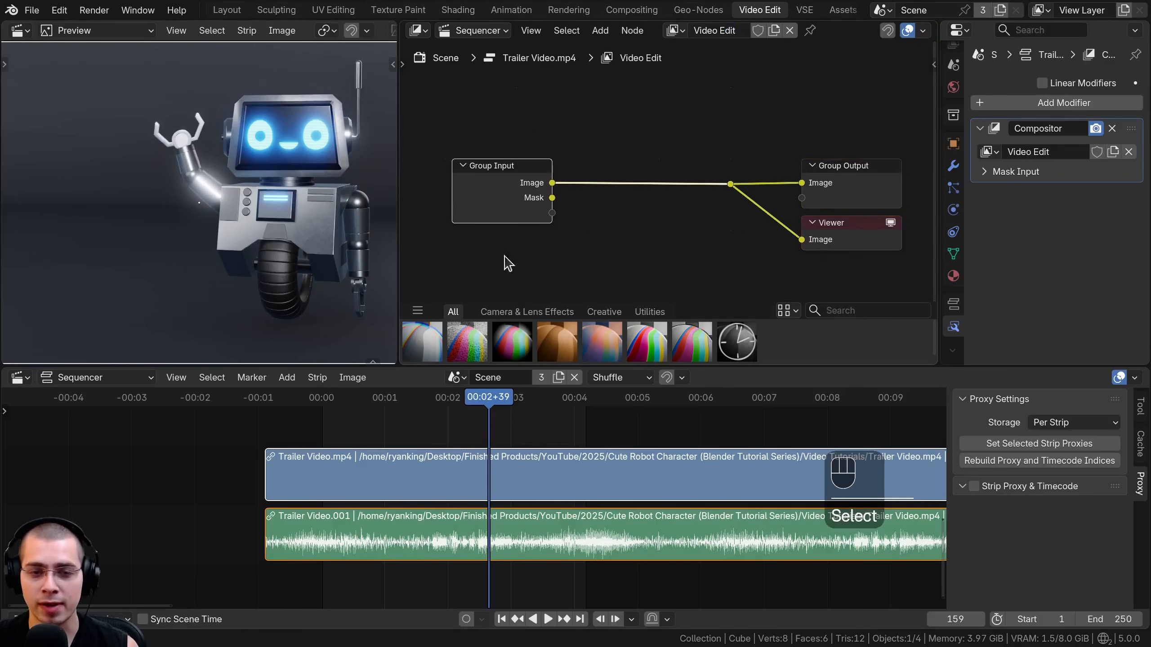
mouse_move(507, 181)
left_mouse_down()
mouse_move(658, 137)
mouse_move(527, 181)
left_mouse_up()
middle_click_drag(581, 209, 574, 206)
scroll(900, 183, "up", 1)
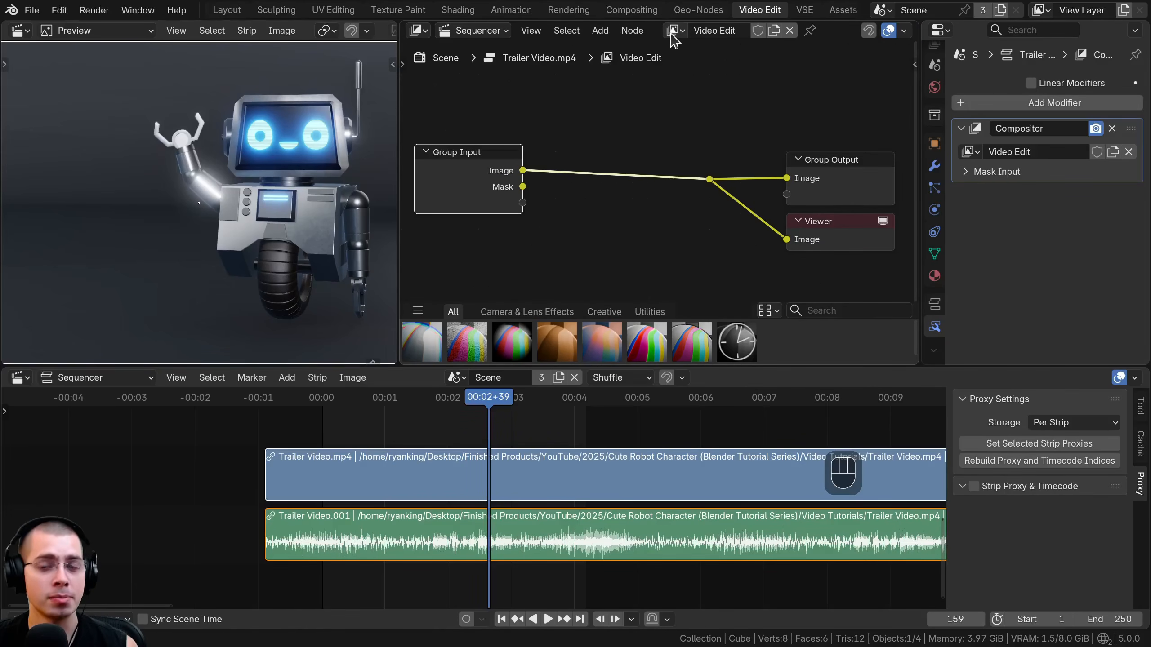
left_click(674, 30)
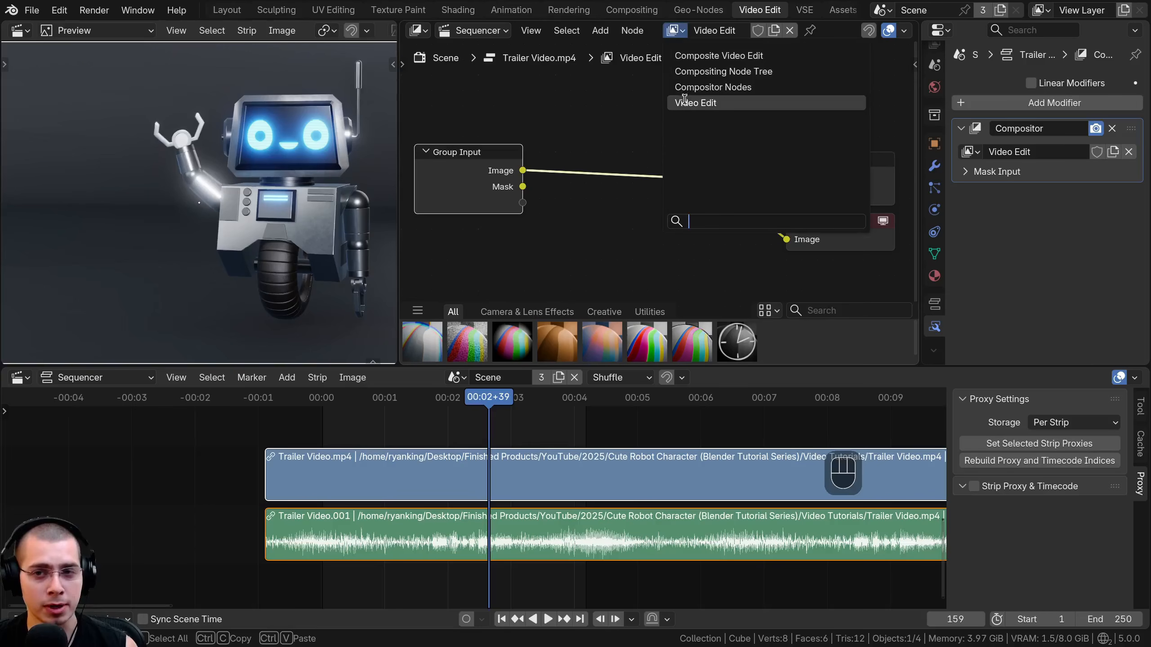
left_click(590, 104)
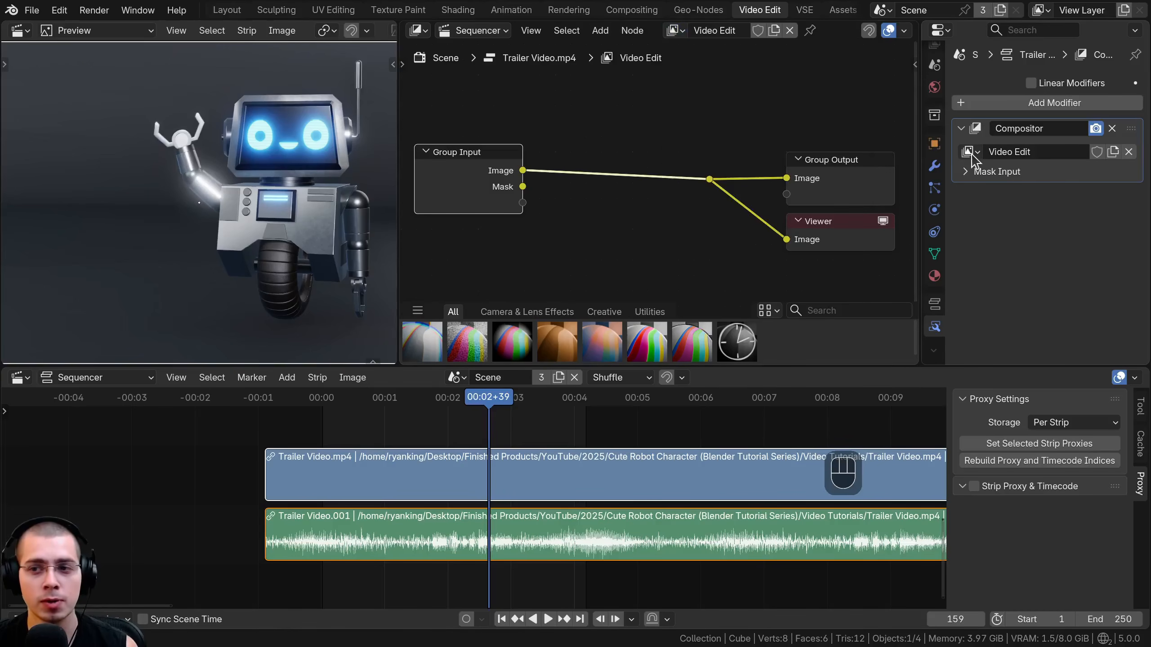
Try the Compositor Nodes tree in the strip's Compositor modifier and return the modifier to the Video Edit tree.
left_click(969, 152)
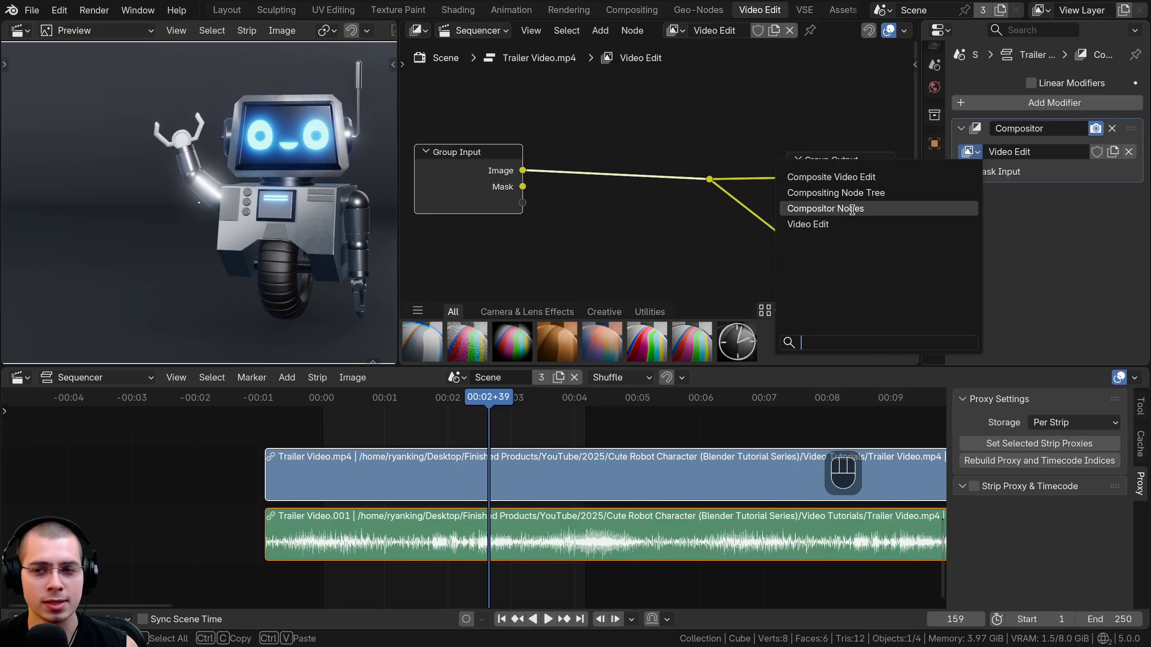
left_click(852, 209)
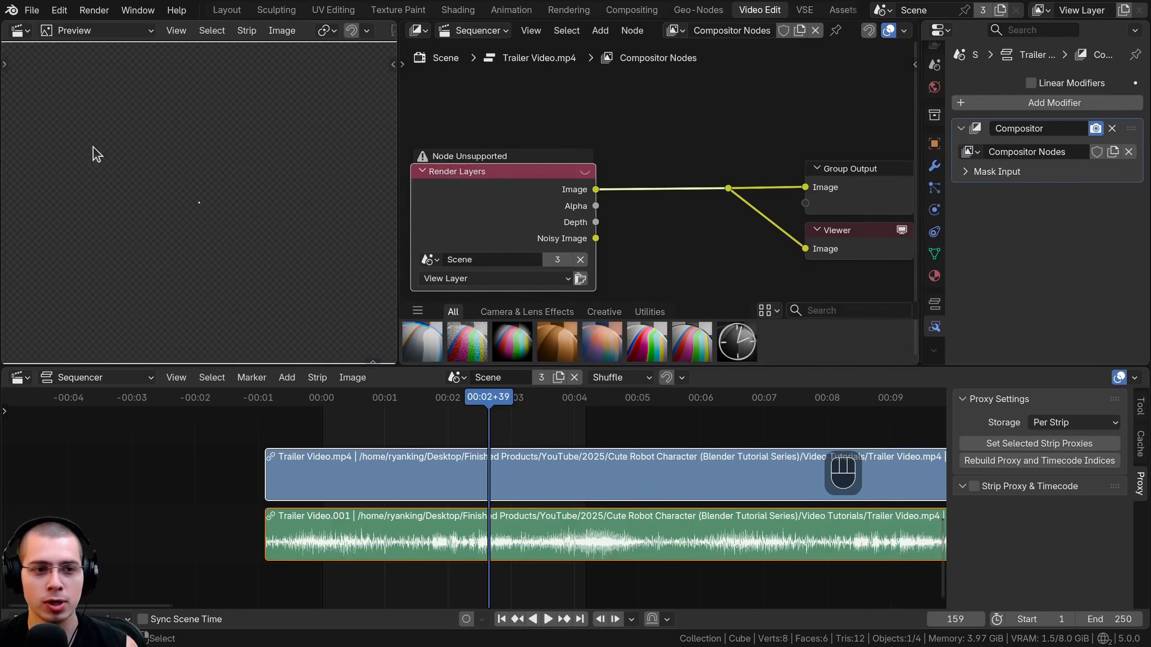
scroll(94, 148, "down", 5)
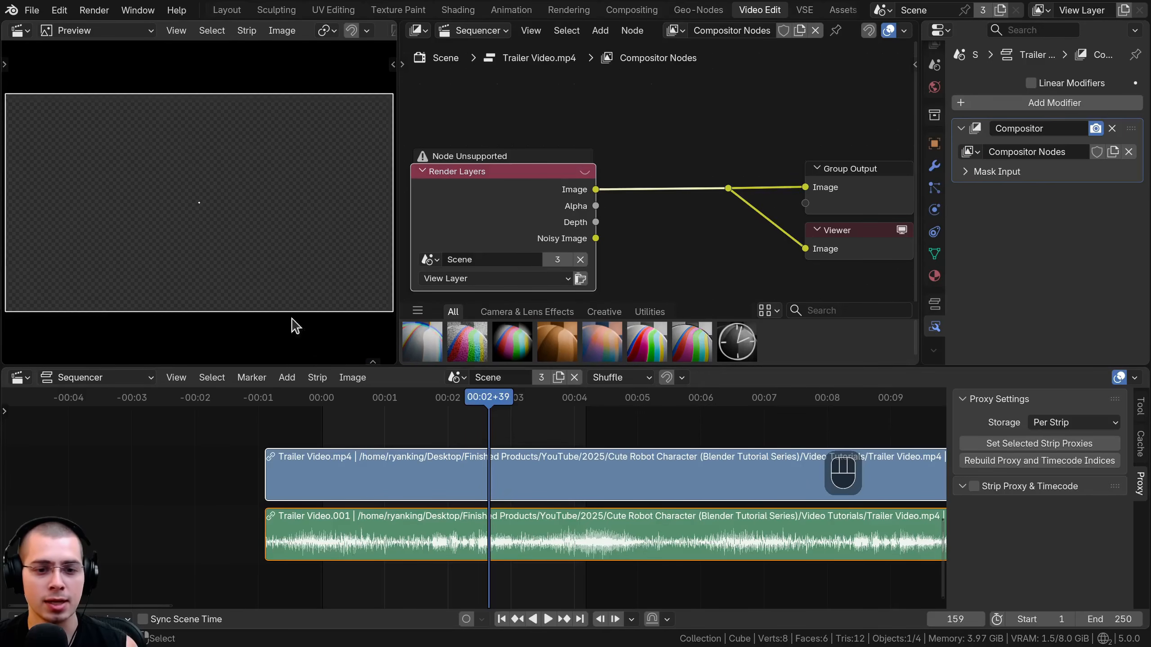
left_click(966, 152)
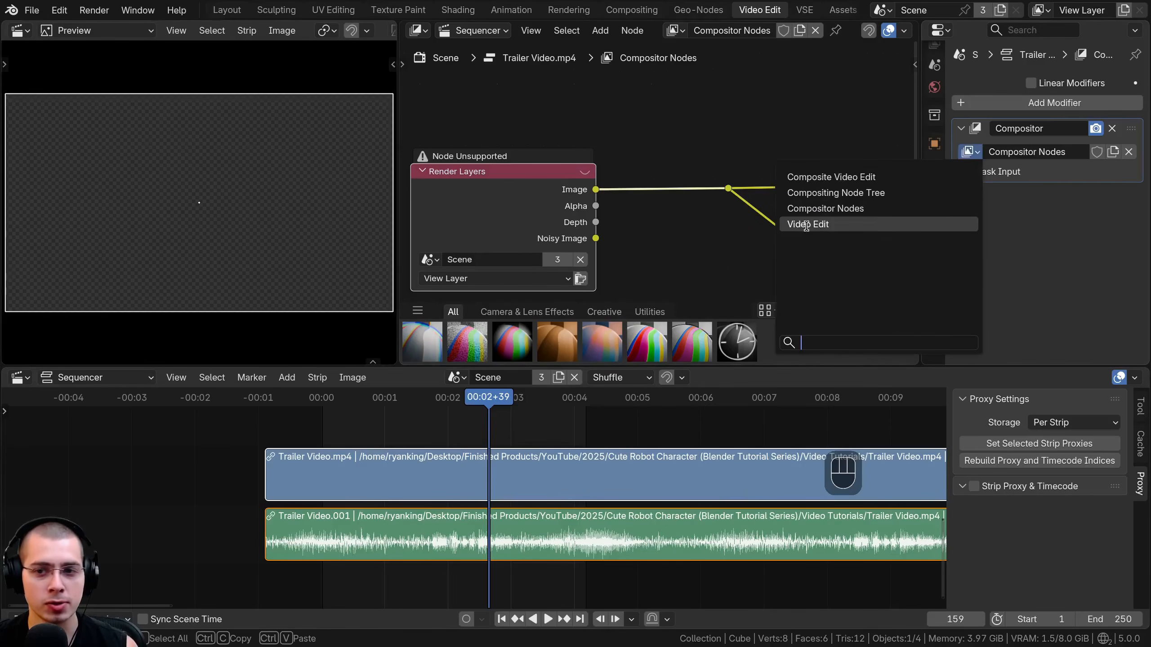
left_click(809, 224)
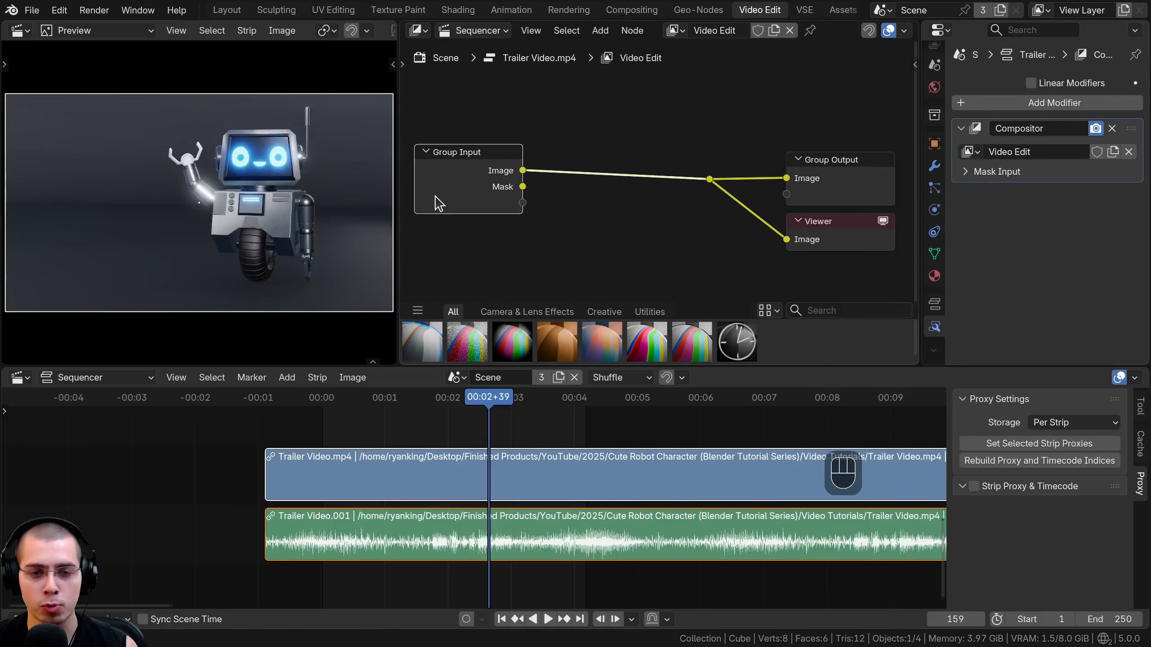
Add an RGB Curves node and insert it on the image link after the Group Input node.
left_click_drag(455, 191, 472, 188)
mouse_move(399, 235)
left_mouse_down()
mouse_move(487, 231)
mouse_move(413, 225)
left_mouse_up()
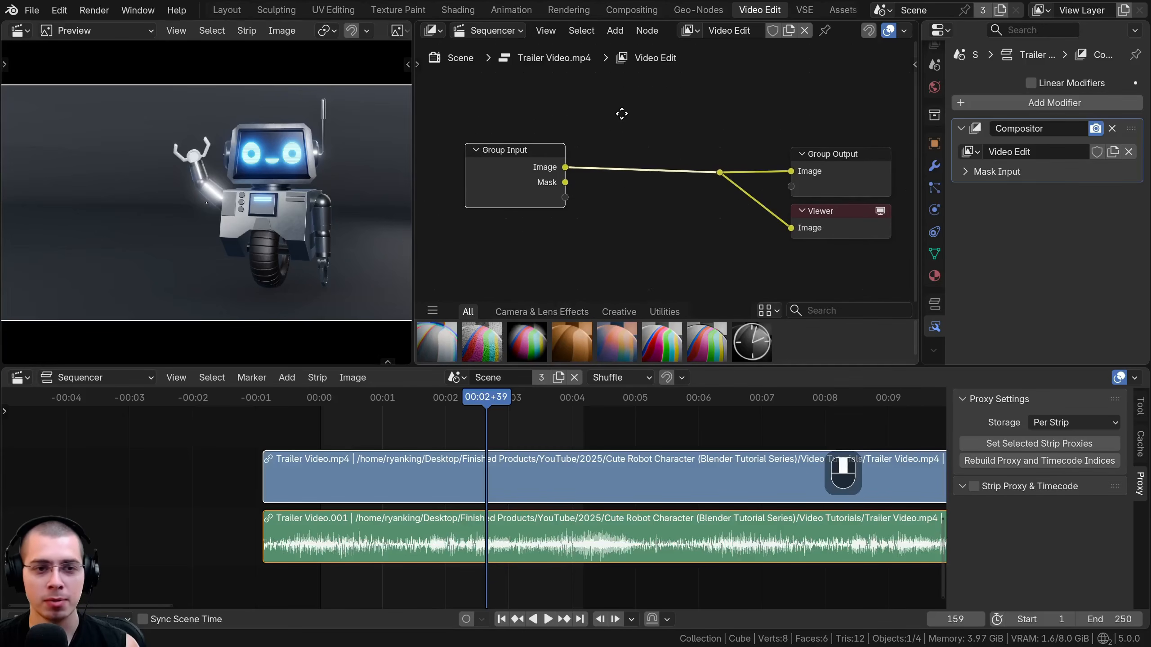
key("shift+a")
type("r")
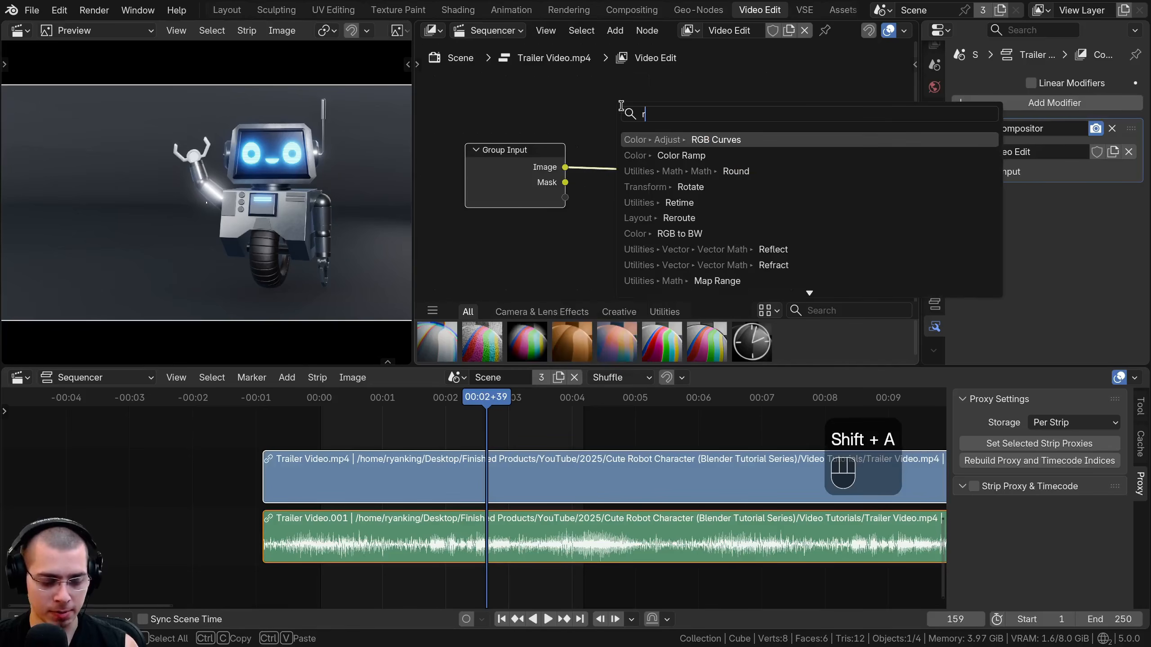
type("gb")
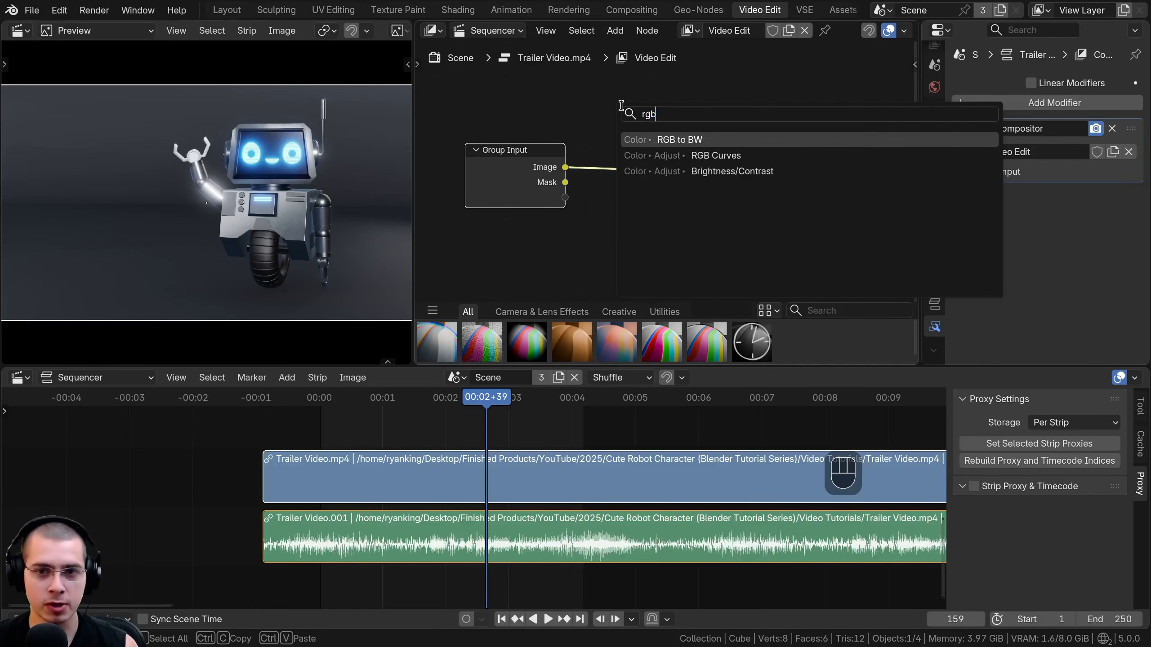
left_click(666, 155)
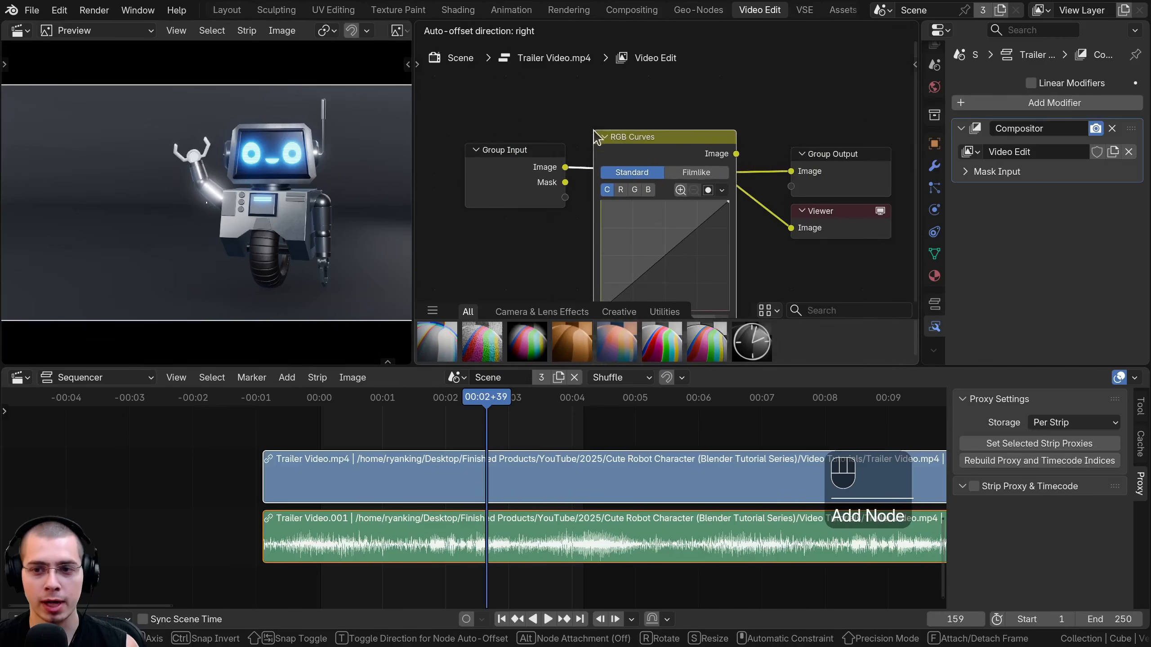
left_click(513, 119)
Shape the RGB Curves combined curve into a steep S with two control points to increase the video's contrast.
middle_click_drag(684, 170, 686, 136)
scroll(675, 197, "up", 2)
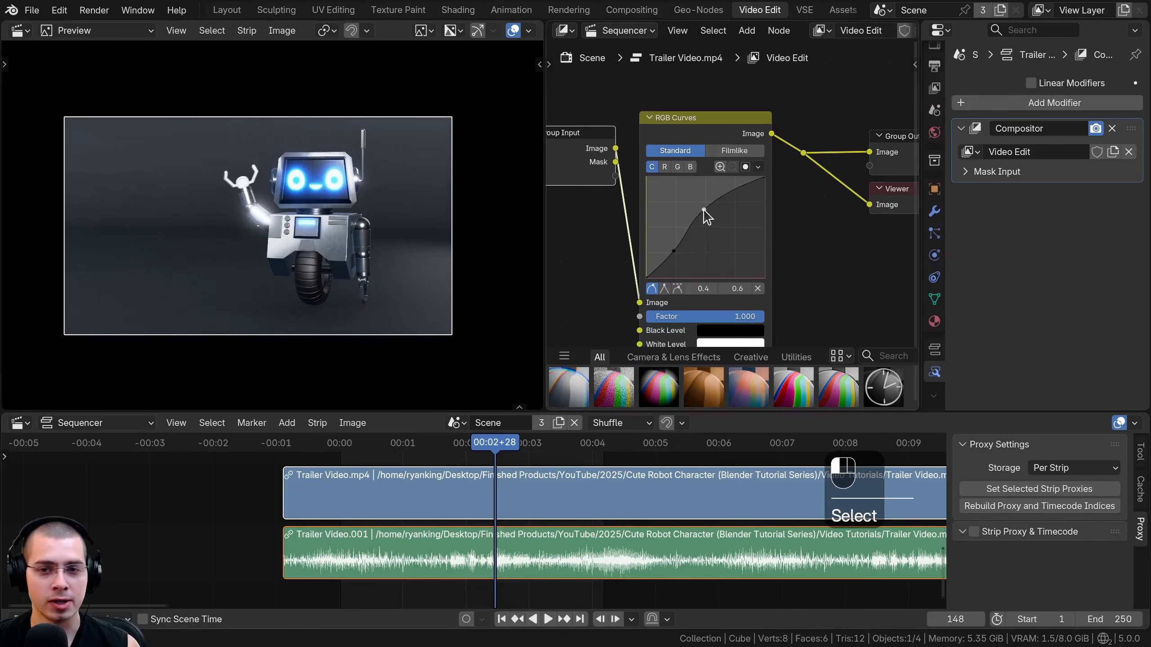
left_click_drag(706, 213, 669, 267)
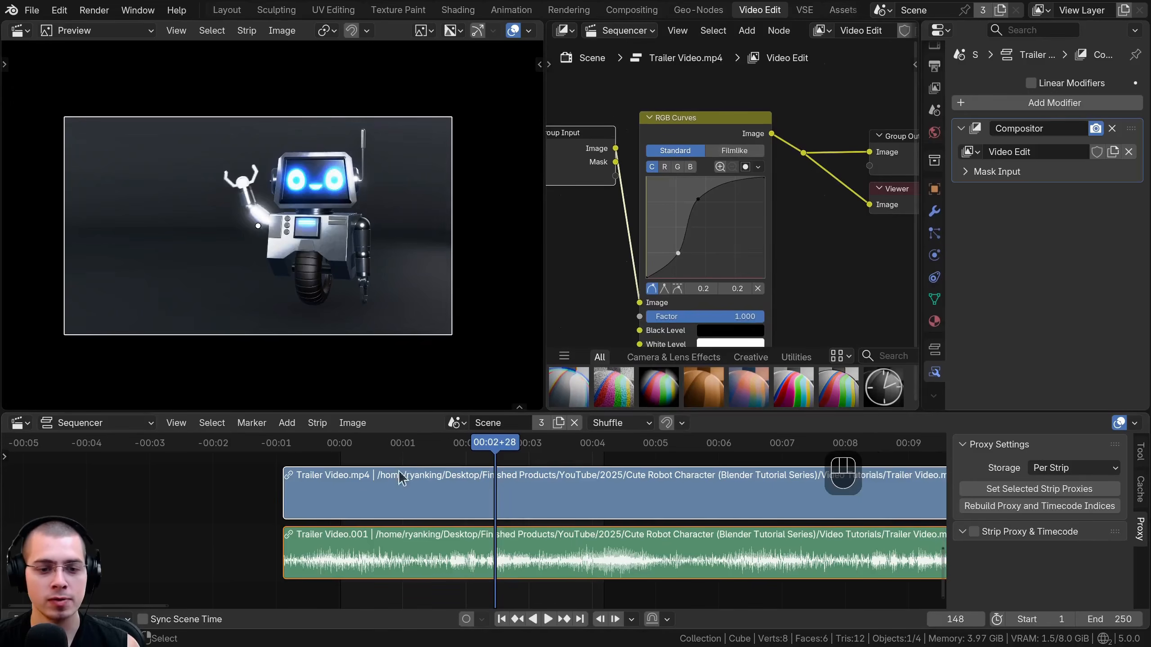
Play the timeline from the start to check the curve adjustment on the video, and stop playback.
key("shift+Left")
key("space")
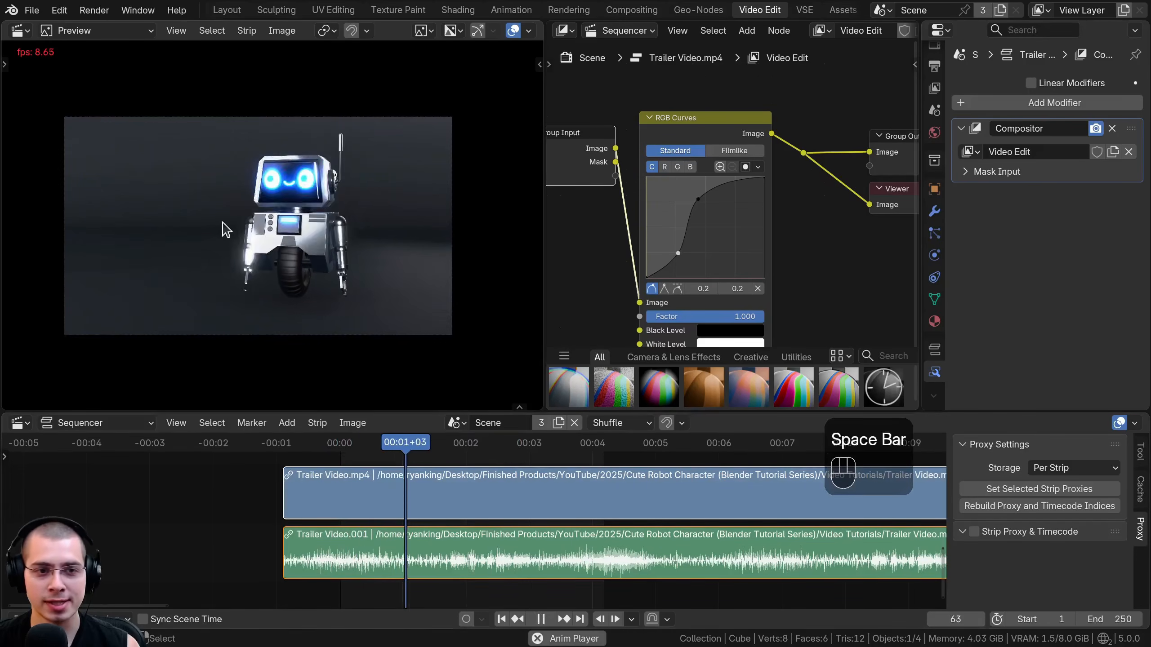
scroll(222, 225, "up", 1)
key("space")
scroll(725, 190, "down", 3)
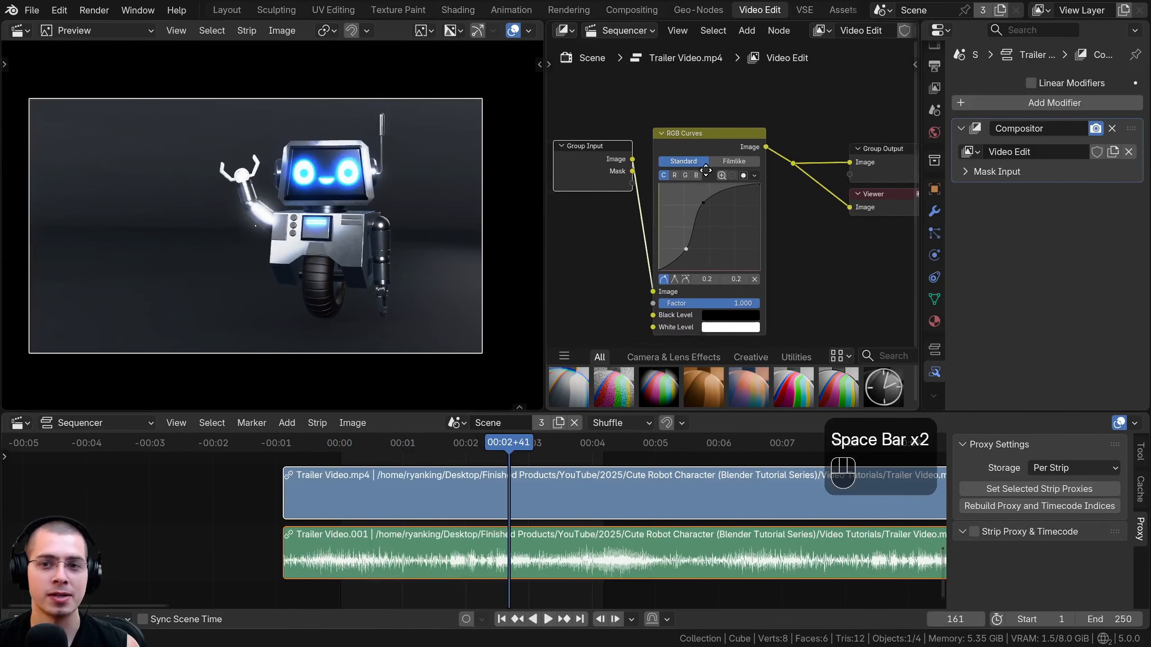
Insert a Lens Distortion node after RGB Curves, set its Dispersion to about 0.217 and enable Fit.
key("shift+a")
type("len")
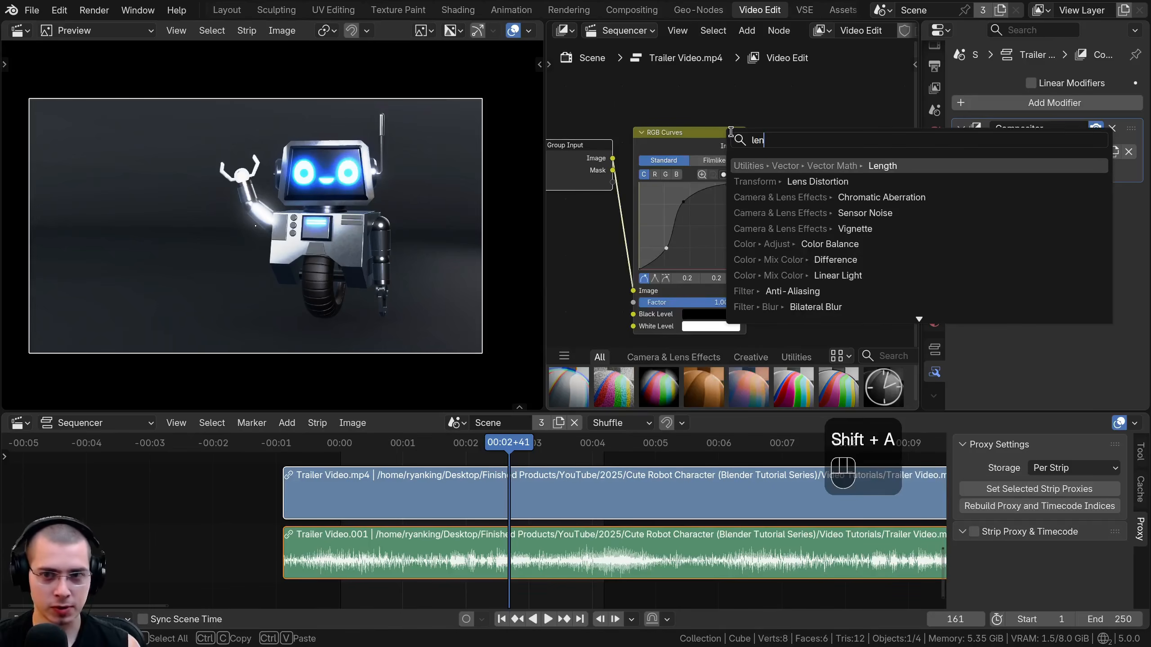
left_click(803, 187)
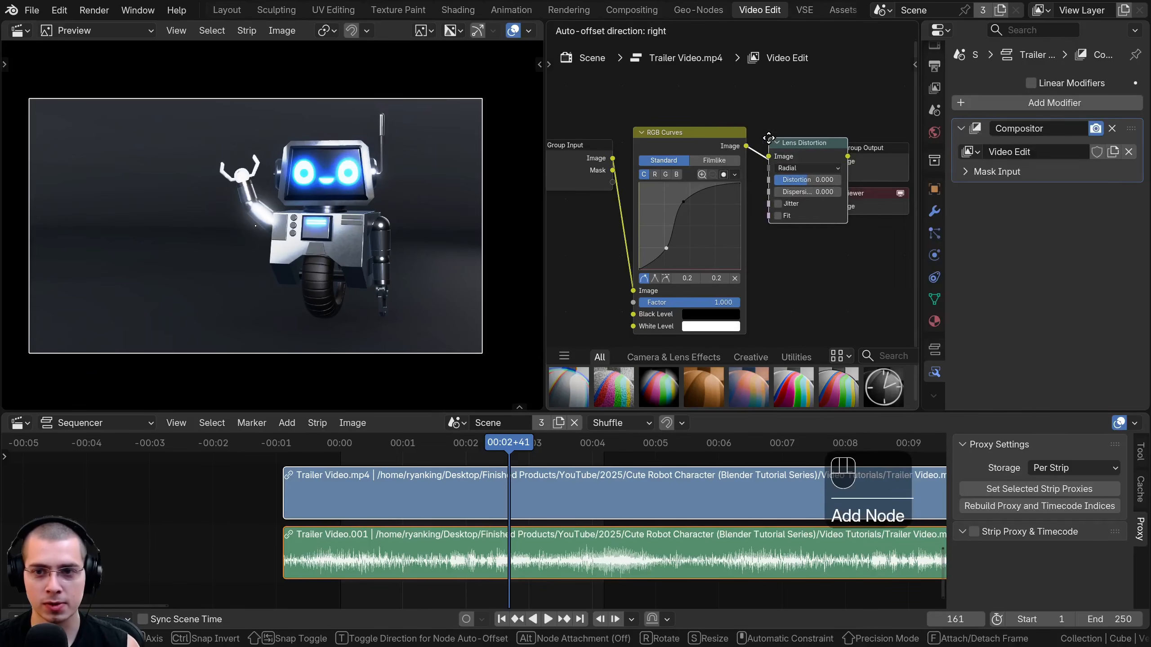
left_click(764, 132)
scroll(743, 175, "up", 5)
scroll(736, 180, "up", 2)
left_click_drag(775, 171, 854, 170, "shift")
left_click(743, 211)
Play the timeline from the start to check the lens dispersion effect on the video.
key("shift+Left")
key("space")
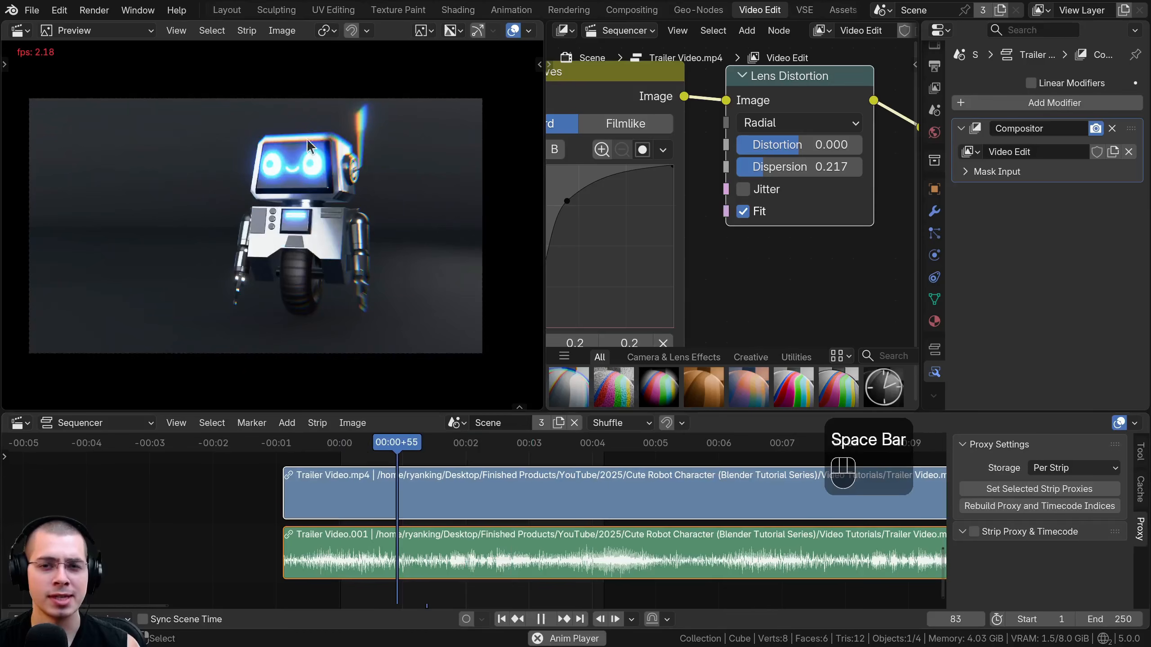
key("space")
scroll(819, 130, "down", 4)
left_click_drag(787, 122, 778, 126)
key("space")
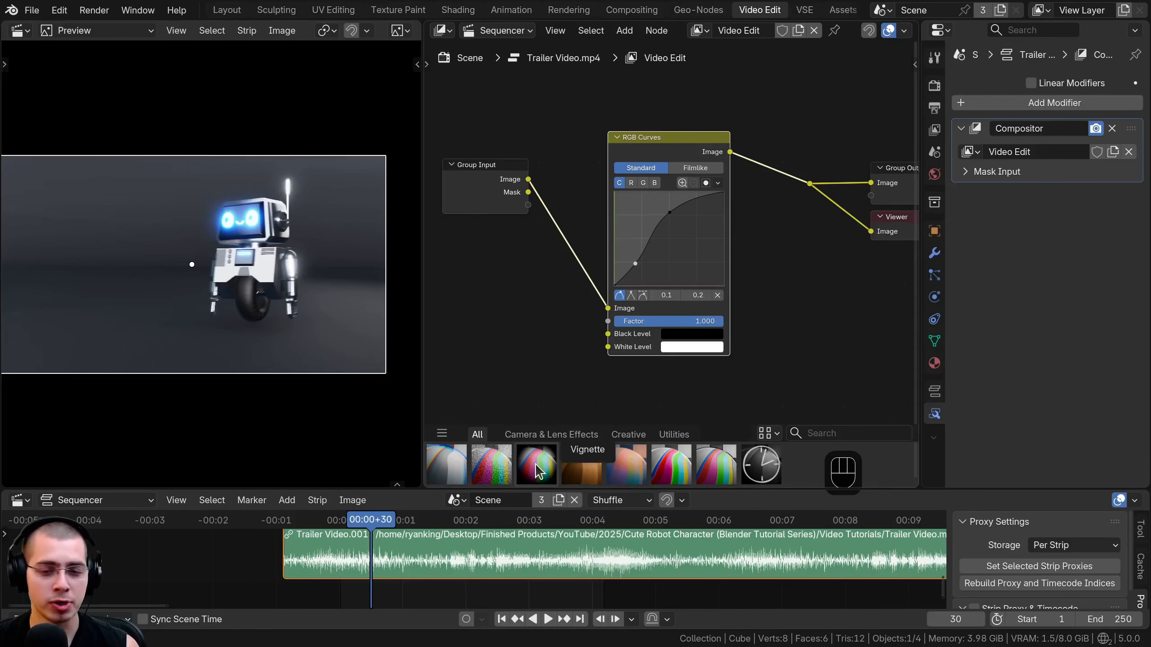
Add the Vignette asset from the asset shelf and insert it between the Group Input and RGB Curves nodes.
left_click_drag(539, 471, 503, 317)
left_click_drag(430, 262, 591, 185)
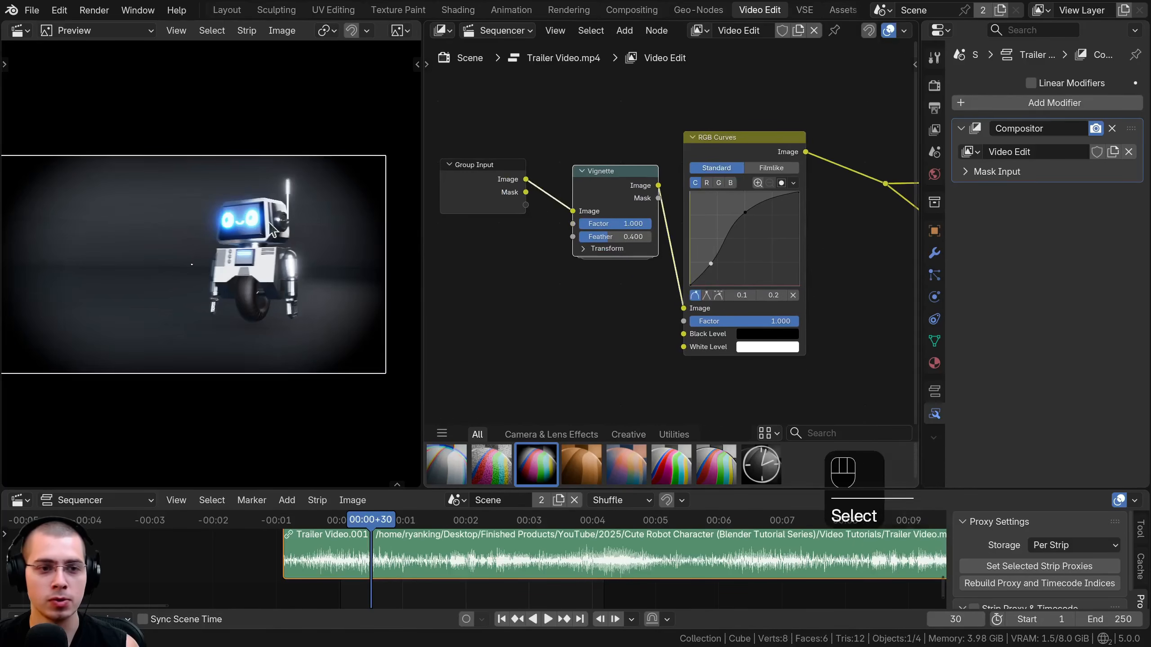
scroll(149, 139, "down", 1)
middle_click_drag(149, 139, 170, 133, "shift")
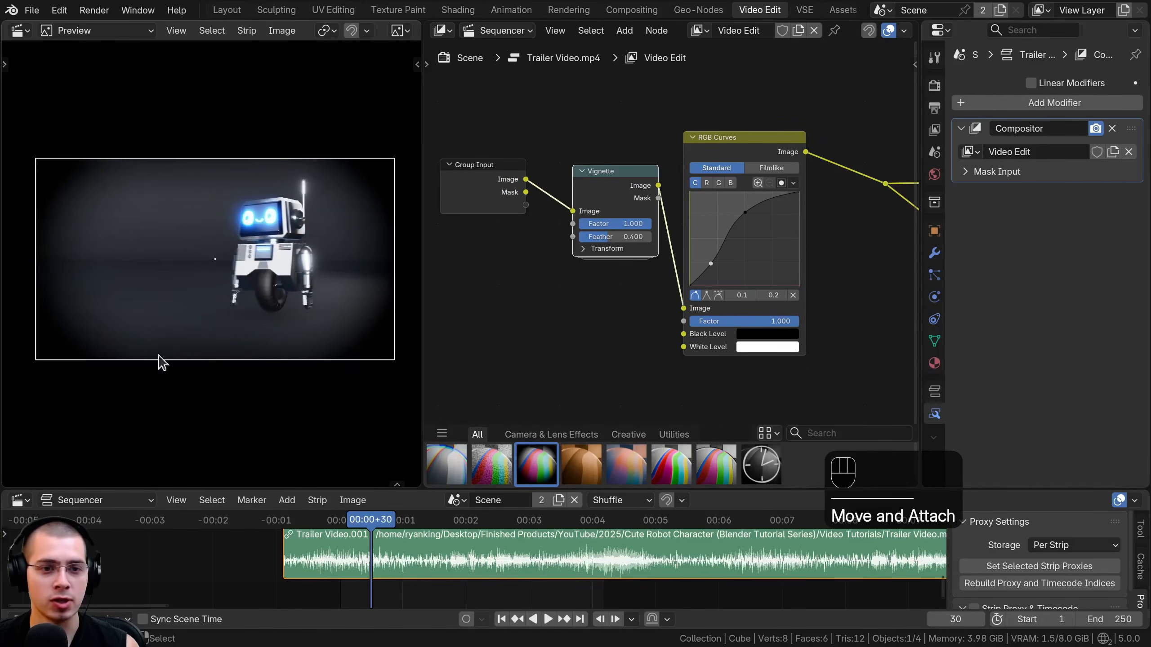
scroll(644, 193, "up", 1)
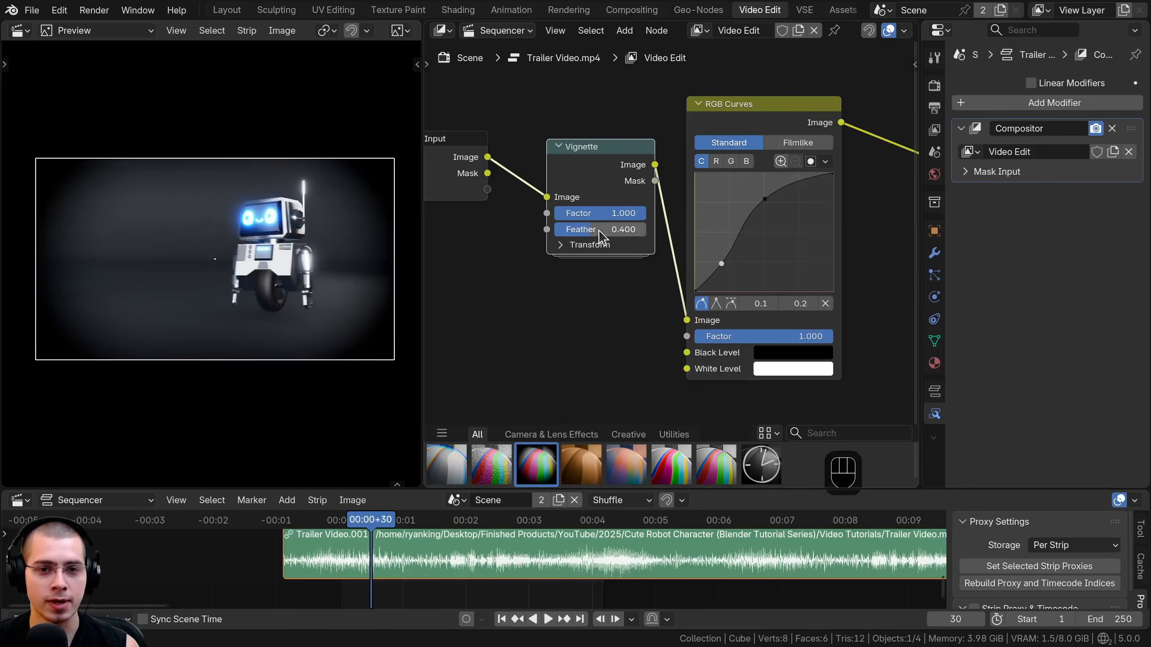
left_click_drag(601, 237, 598, 235)
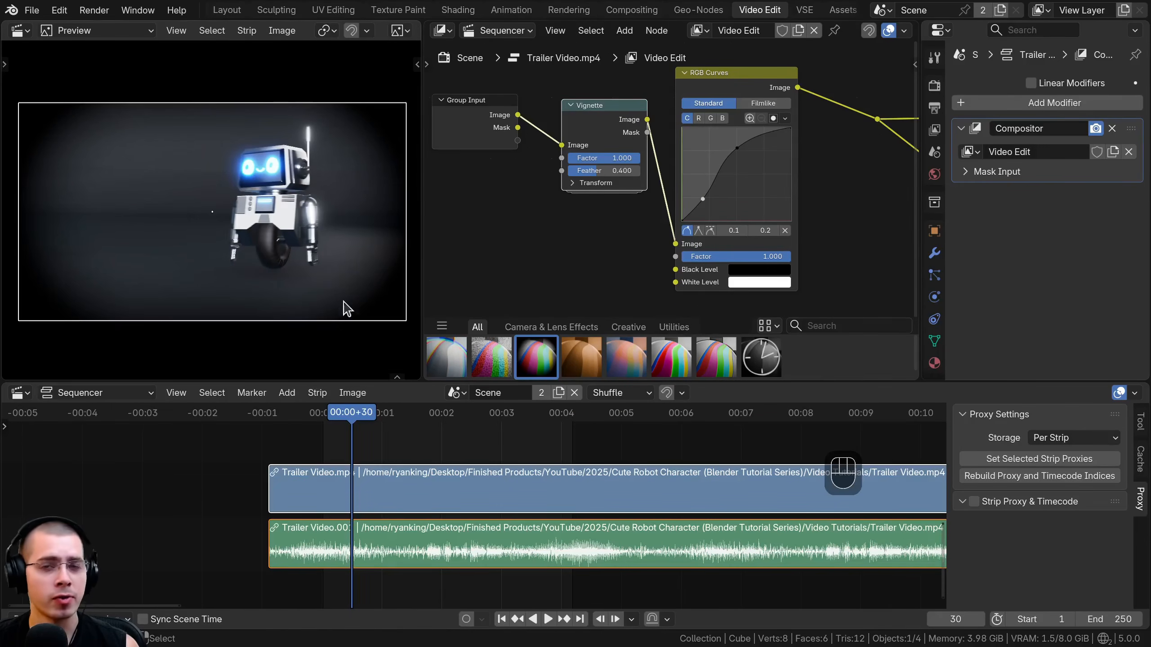
Scale the Trailer Video.mp4 strip down to about 0.6 in the preview and widen the preview area.
left_click(1021, 103)
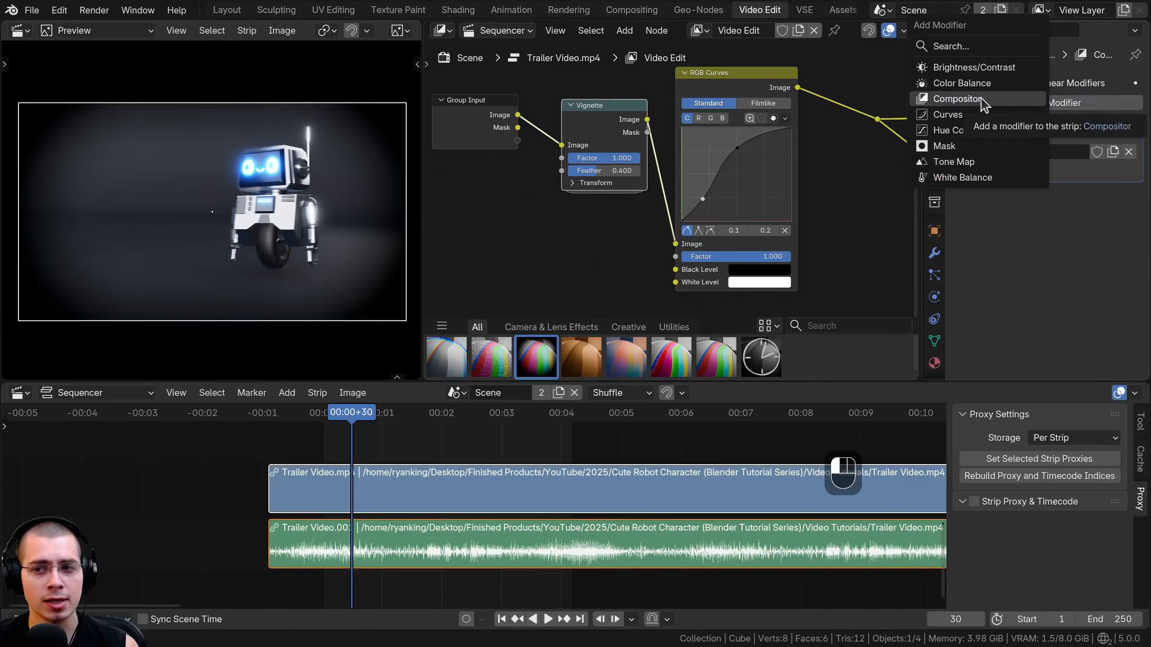
left_click(386, 482)
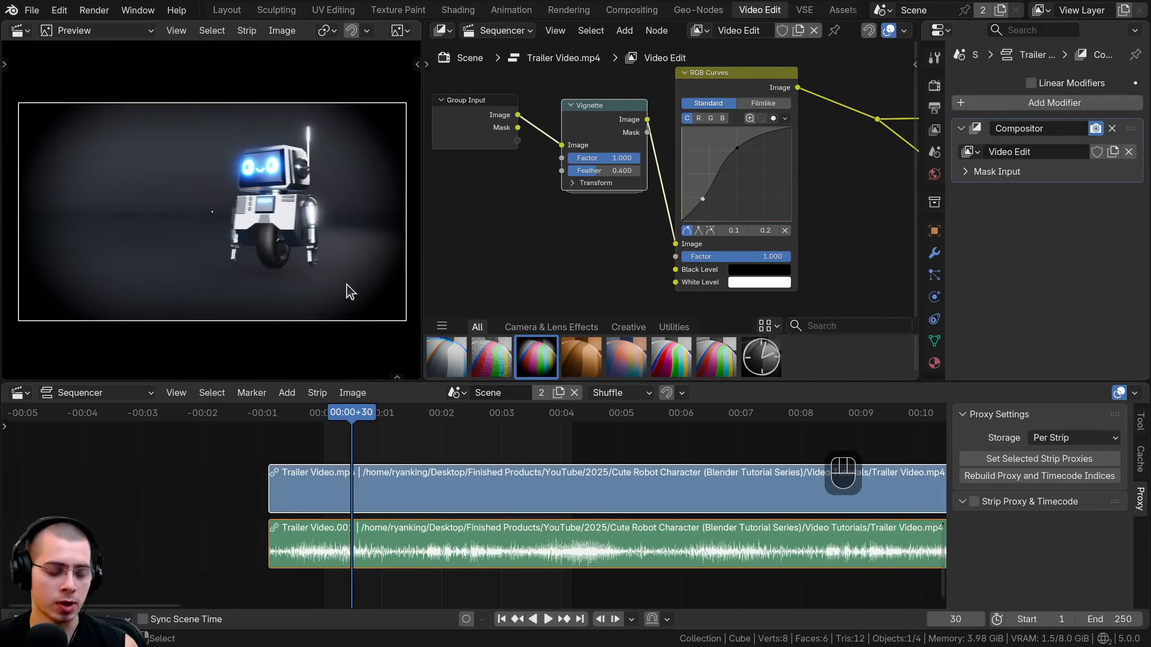
key("s")
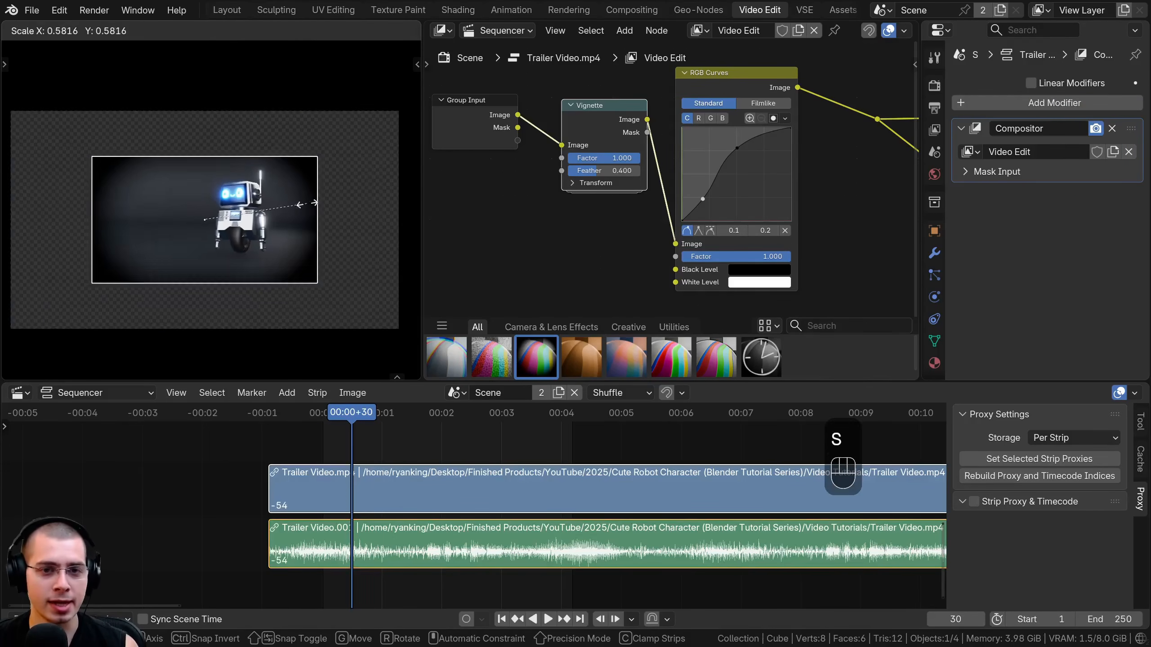
left_click(286, 154)
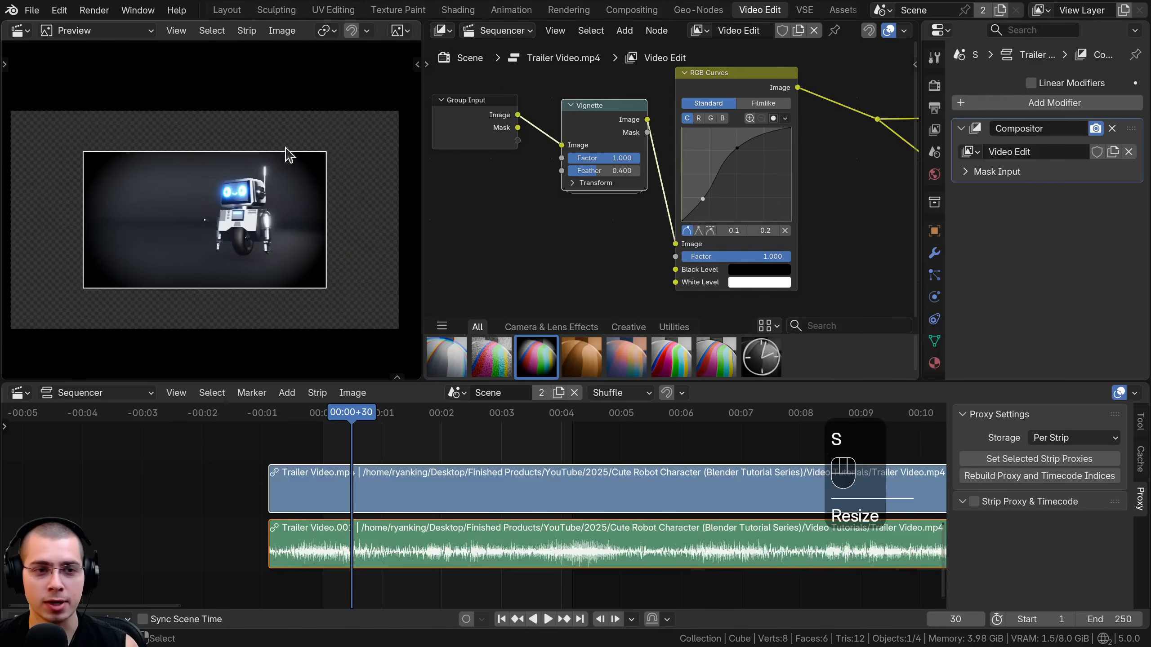
middle_click_drag(20, 128, 68, 104)
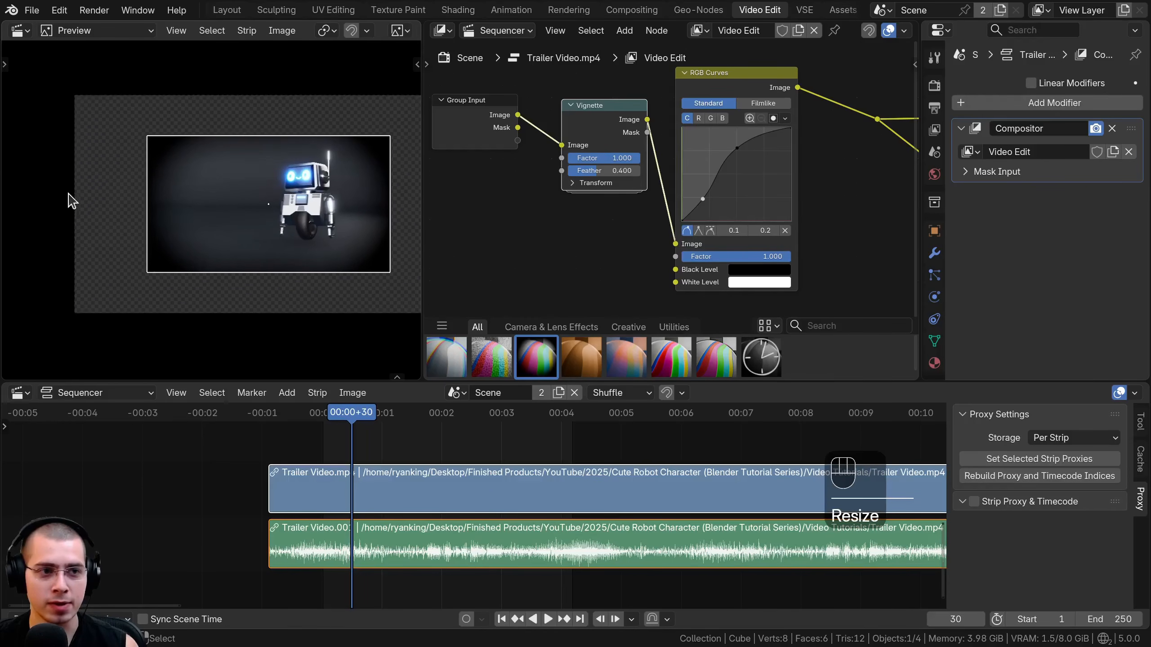
left_click_drag(421, 319, 564, 319)
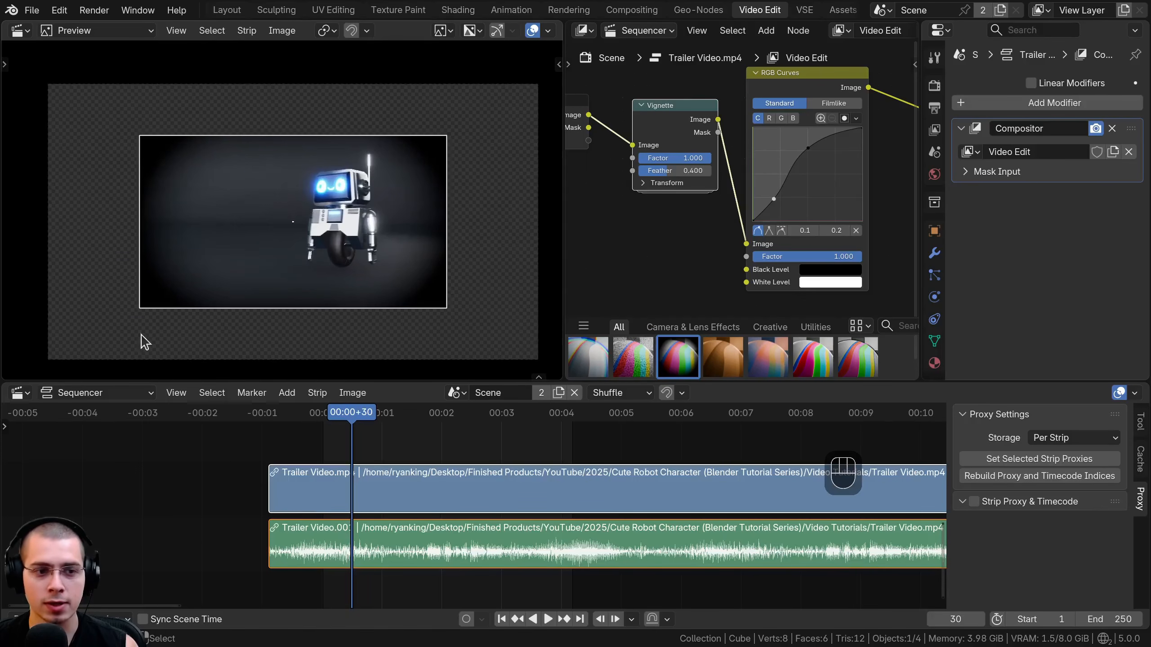
Scale the Trailer Video.mp4 strip several more times in the preview to test how the vignette follows its size.
key("s")
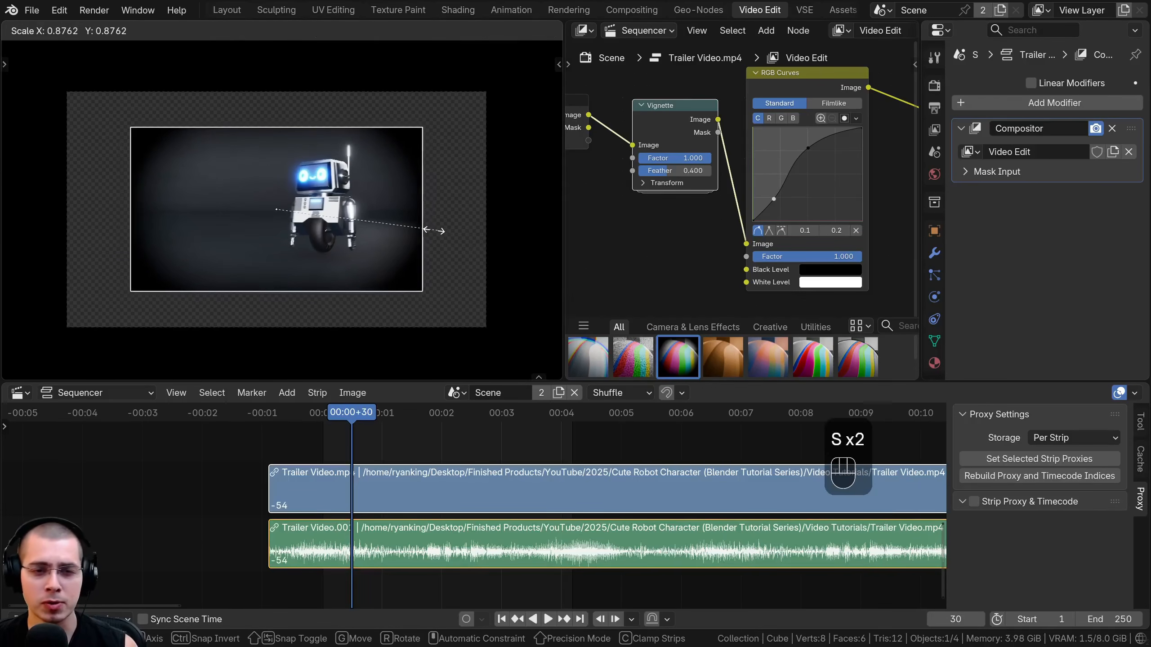
left_click(436, 230)
key("s")
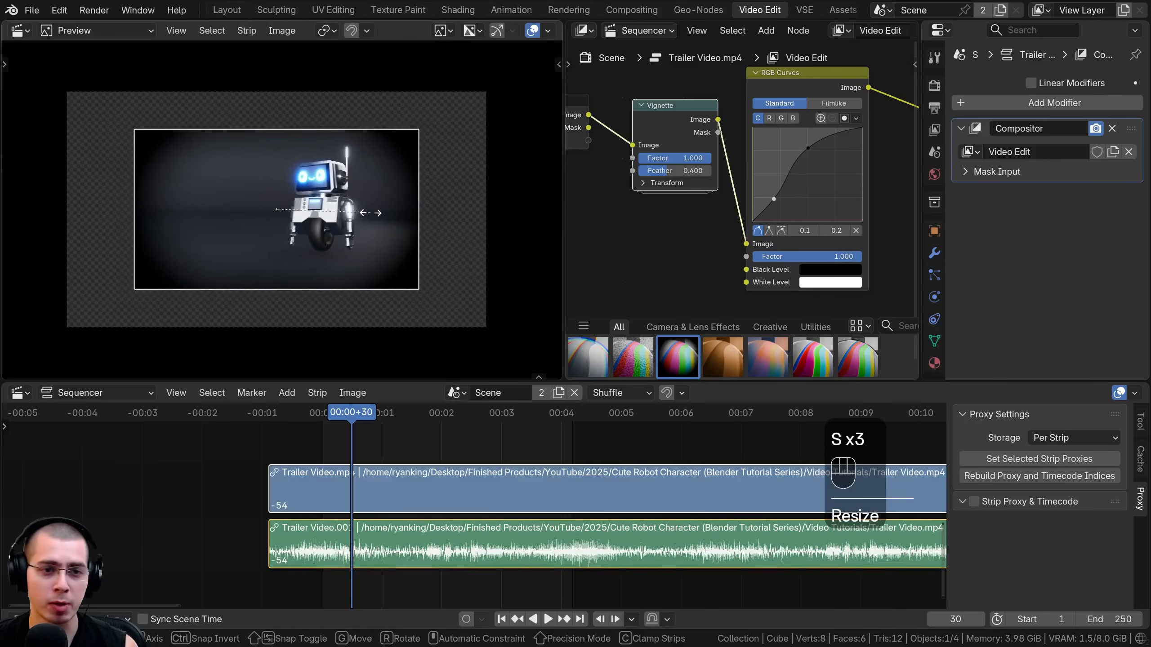
left_click(363, 223)
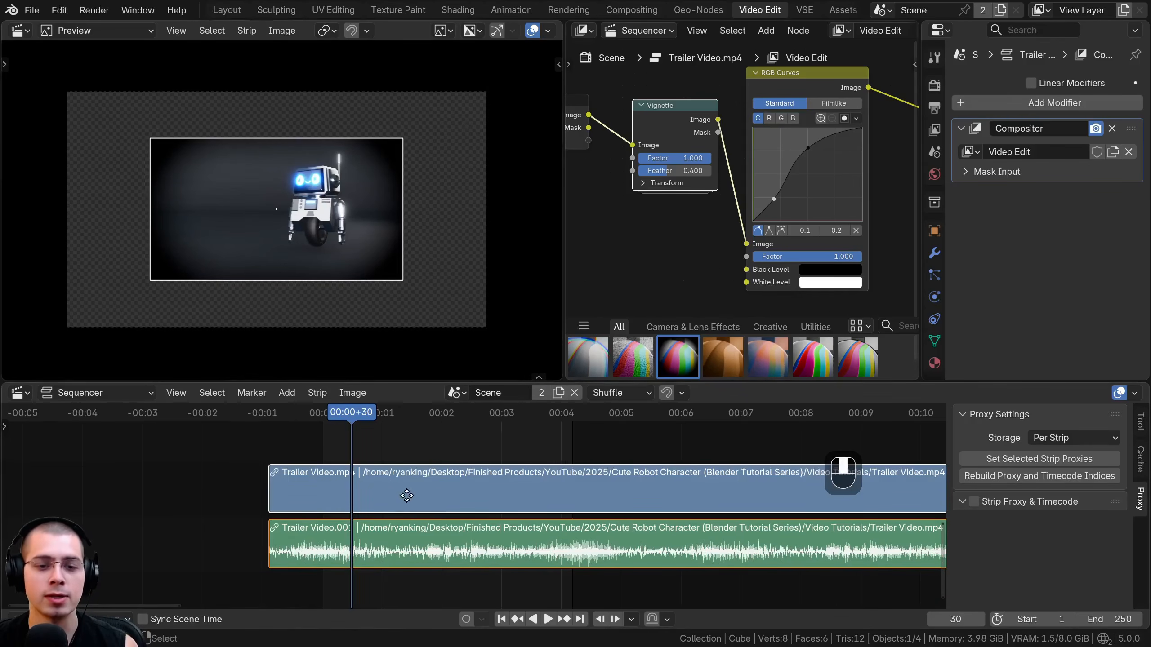
Add the Red Arrow.png image strip above the Trailer Video.mp4 strip and slide it across the current frame.
middle_click_drag(407, 495, 353, 470)
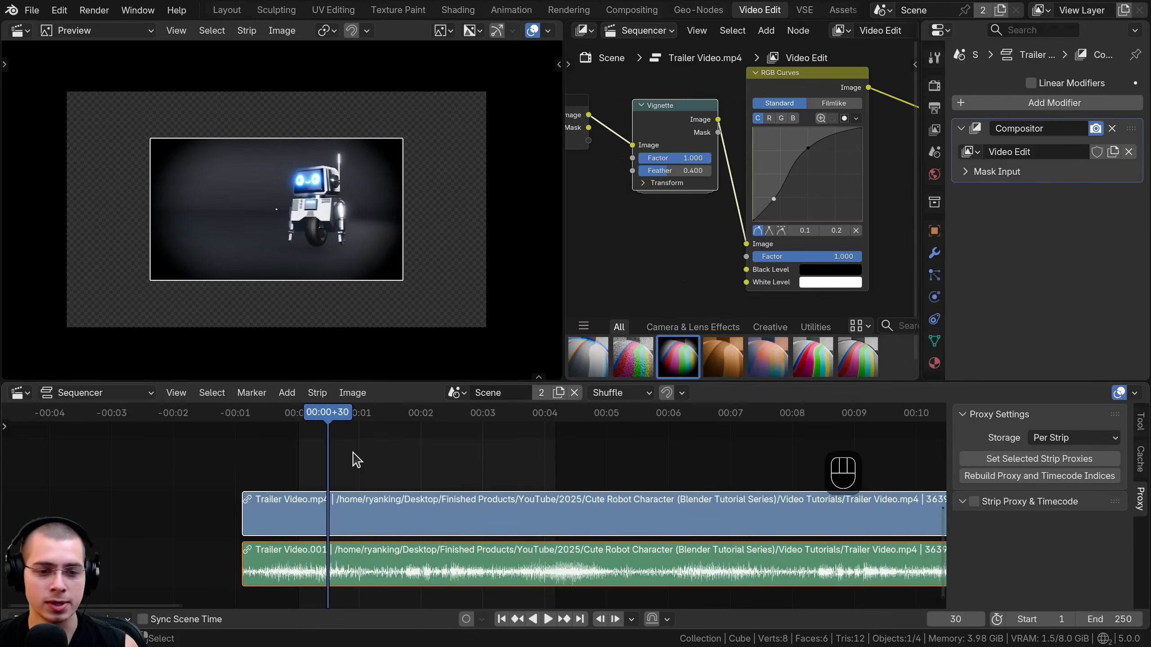
key("shift+a")
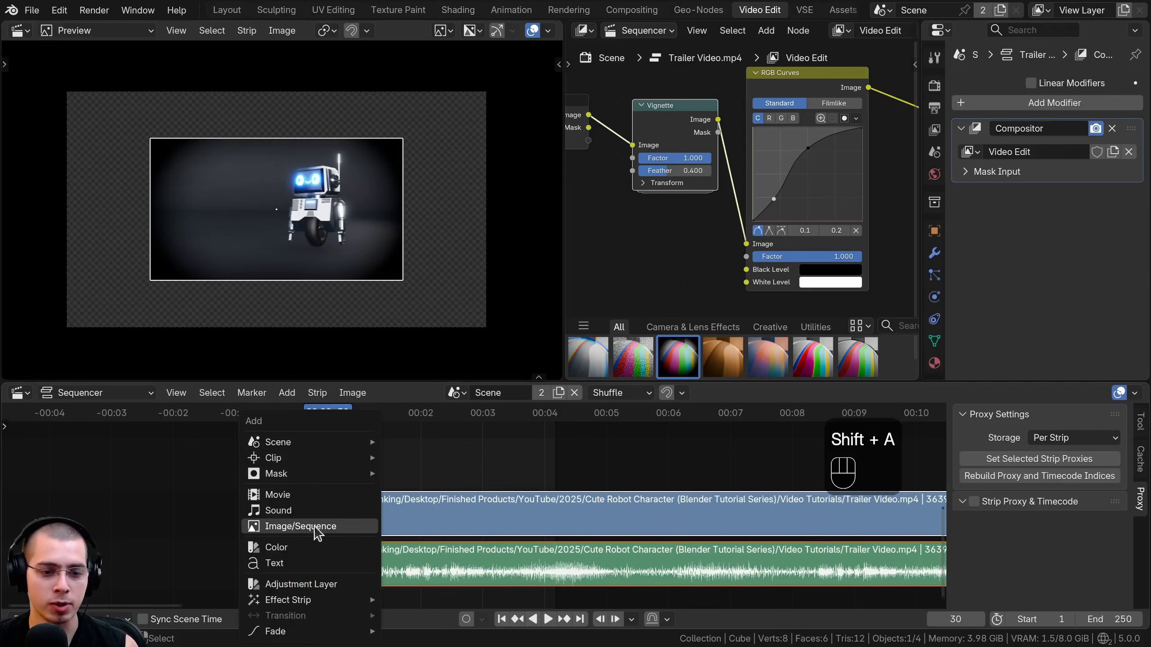
left_click(307, 537)
key("g")
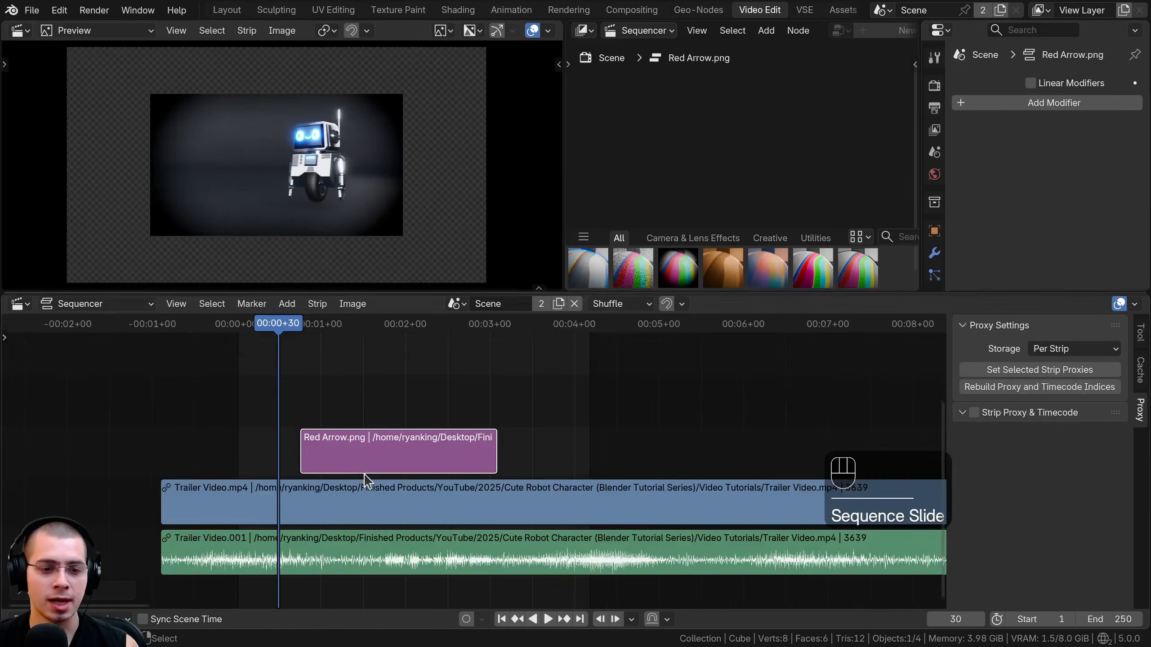
key("g")
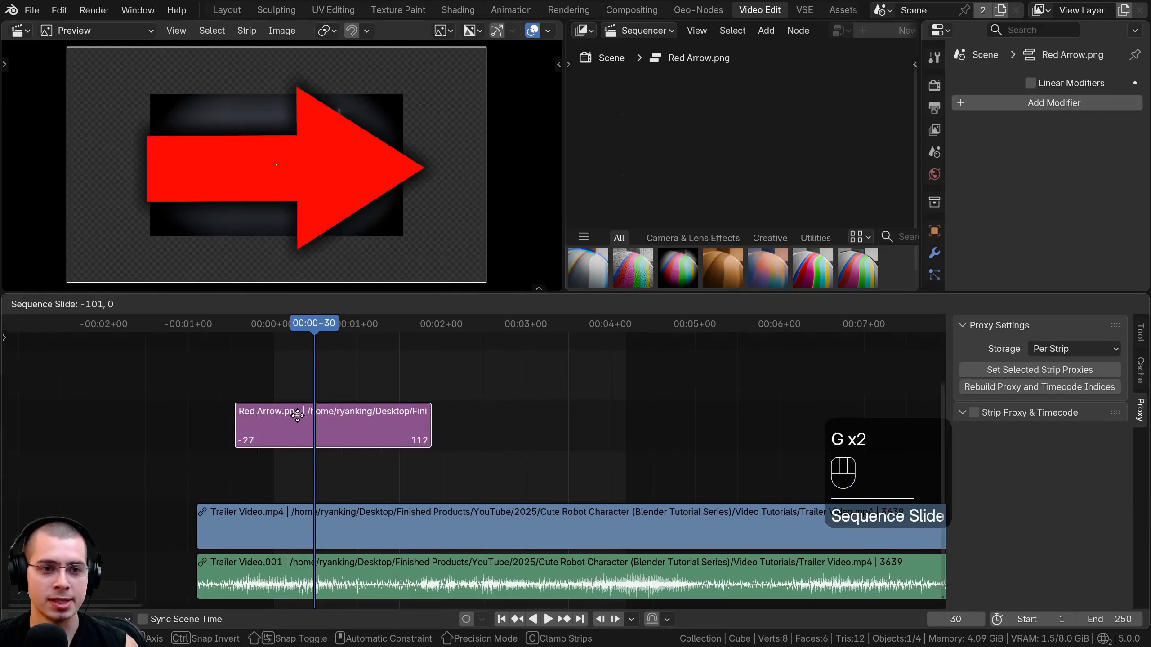
left_click(300, 418)
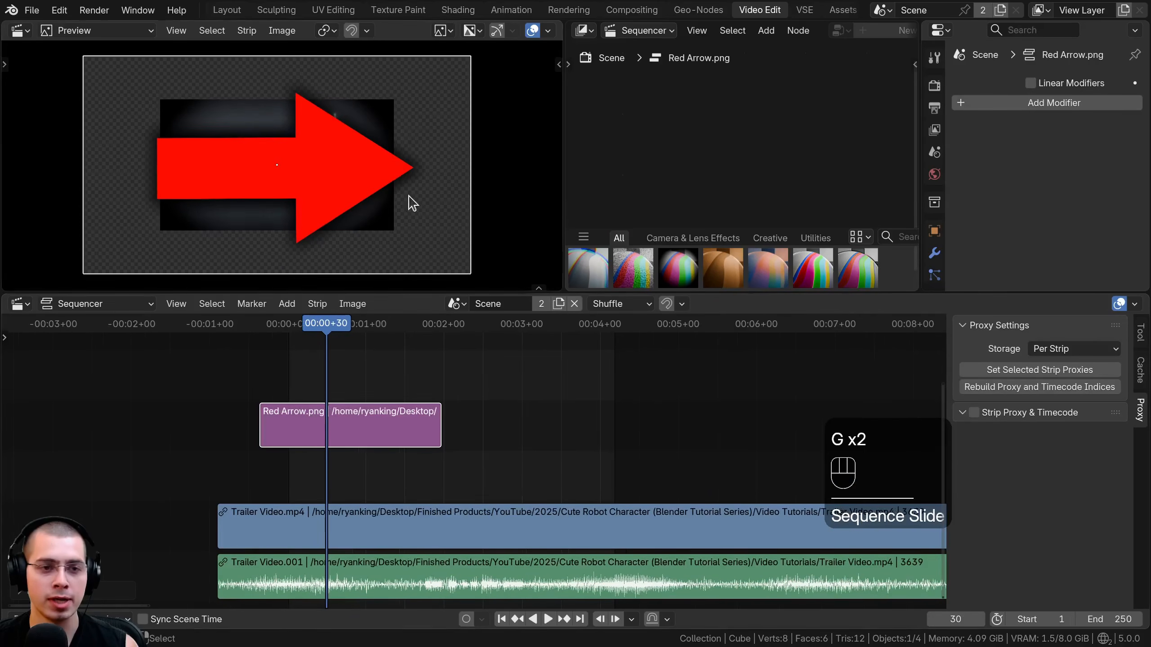
Scale the red arrow down, rotate it diagonally and place it beside the robot's head in the preview.
key("s")
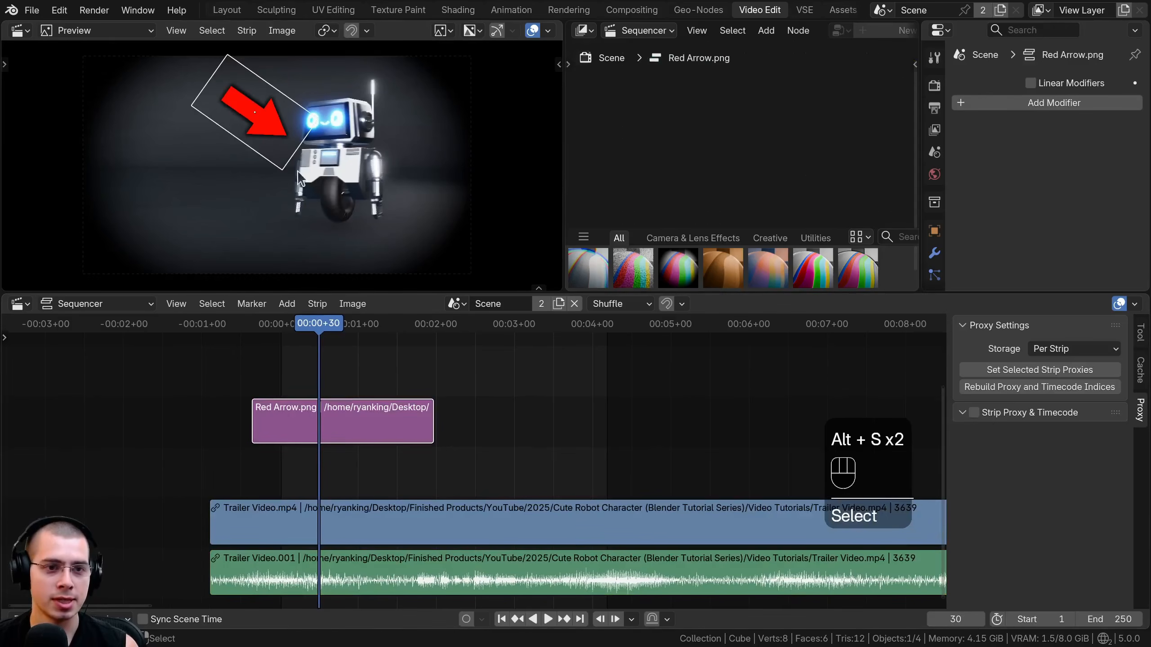
key("g")
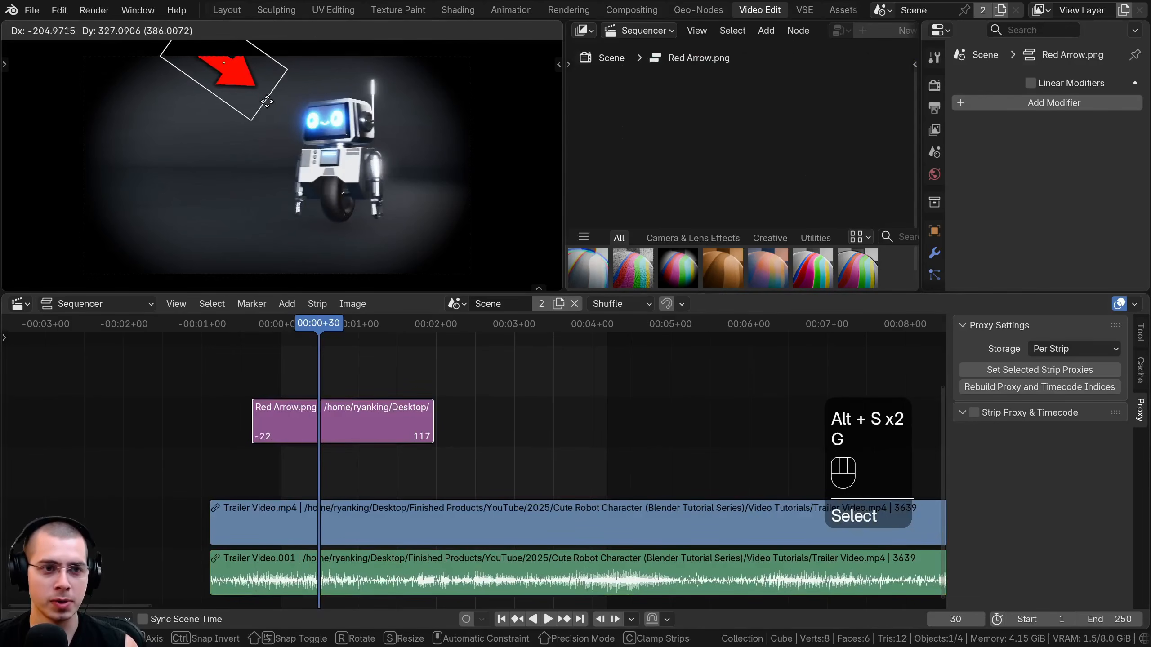
left_click(285, 114)
scroll(426, 453, "up", 1)
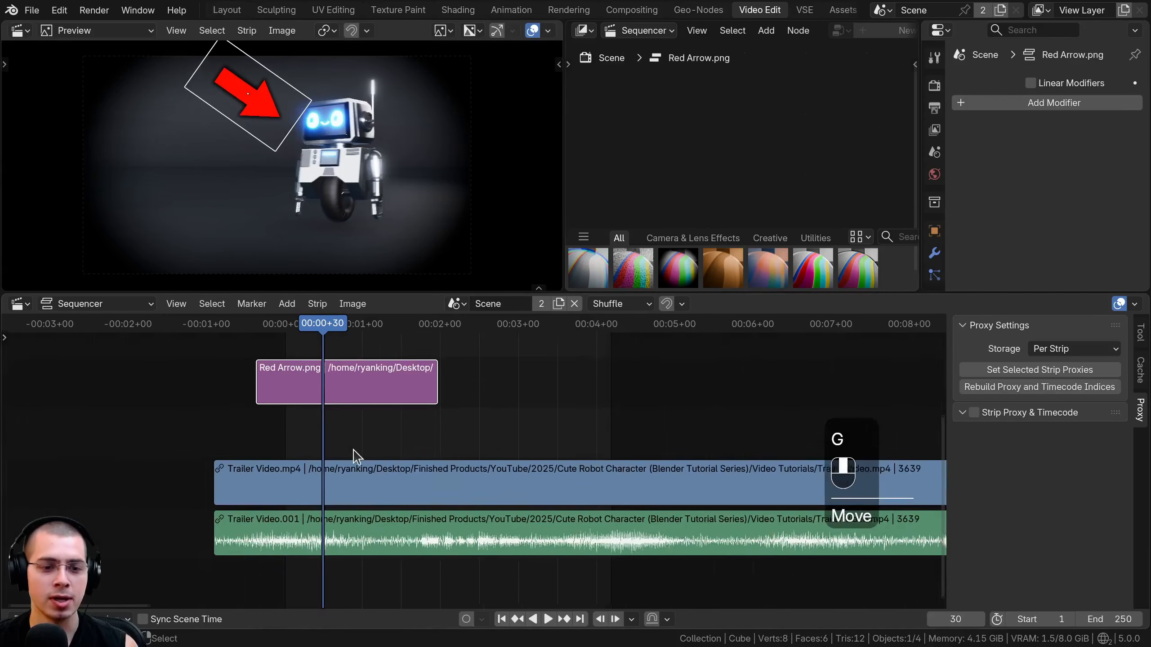
Compare the Trailer Video.mp4 and Red Arrow.png strips by selecting each, and move the arrow slightly in the preview.
left_click(410, 470)
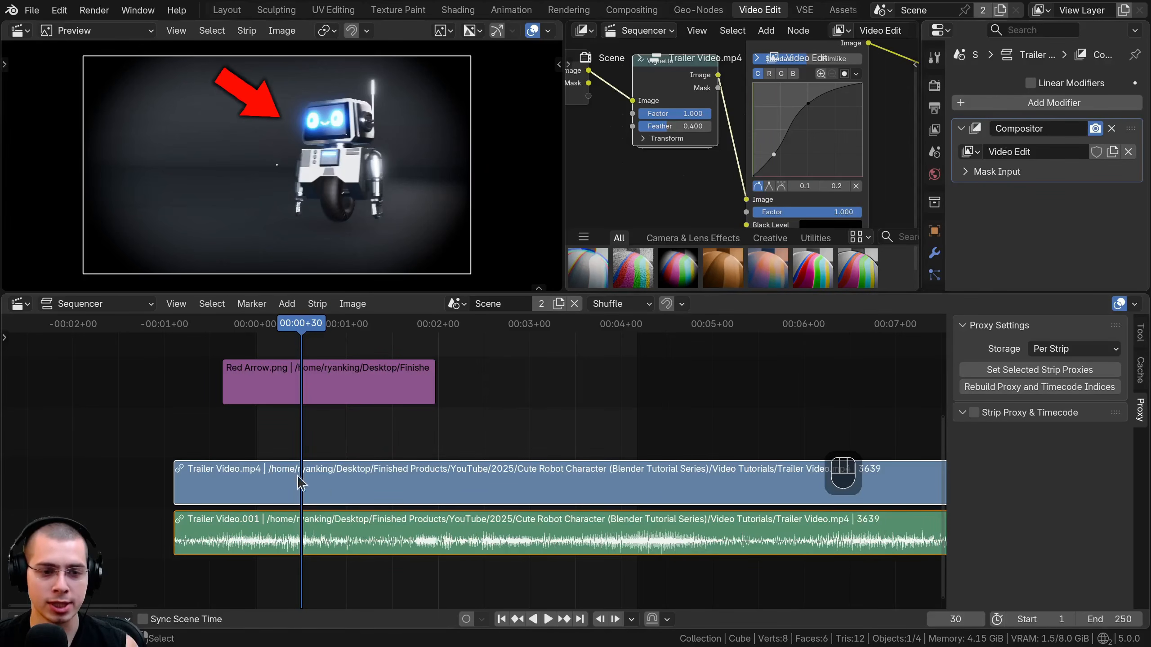
left_click(324, 389)
key("g")
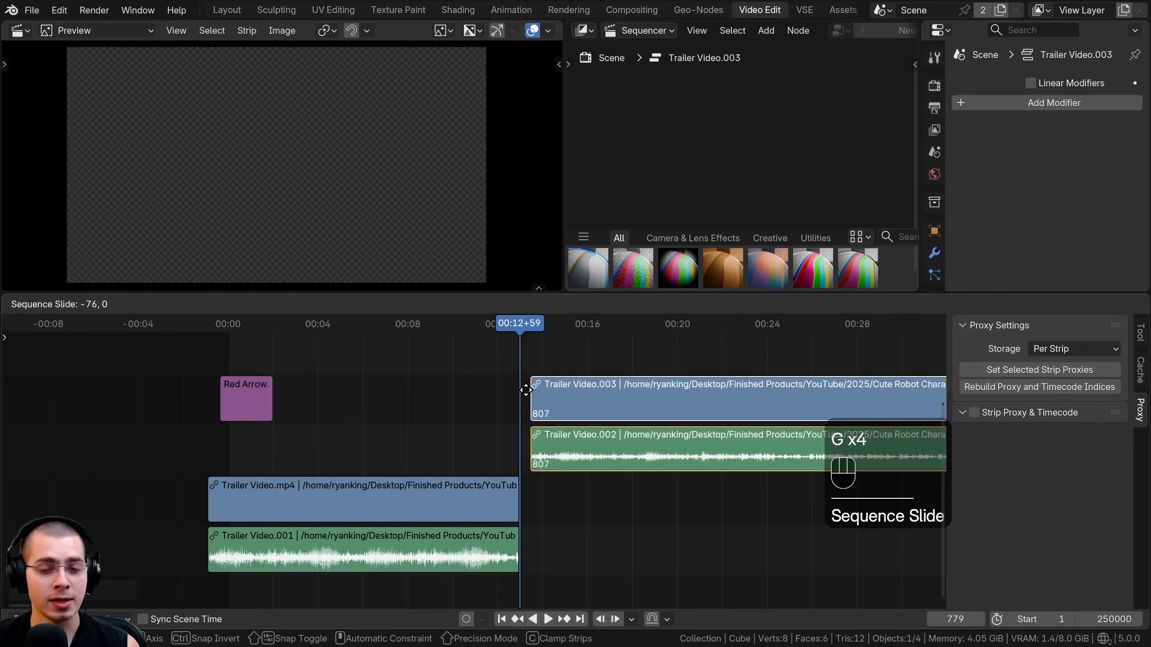
Place the Trailer Video.003 strip and its audio directly after Trailer Video.mp4 on the same channels, and scrub through its start.
left_click(504, 388)
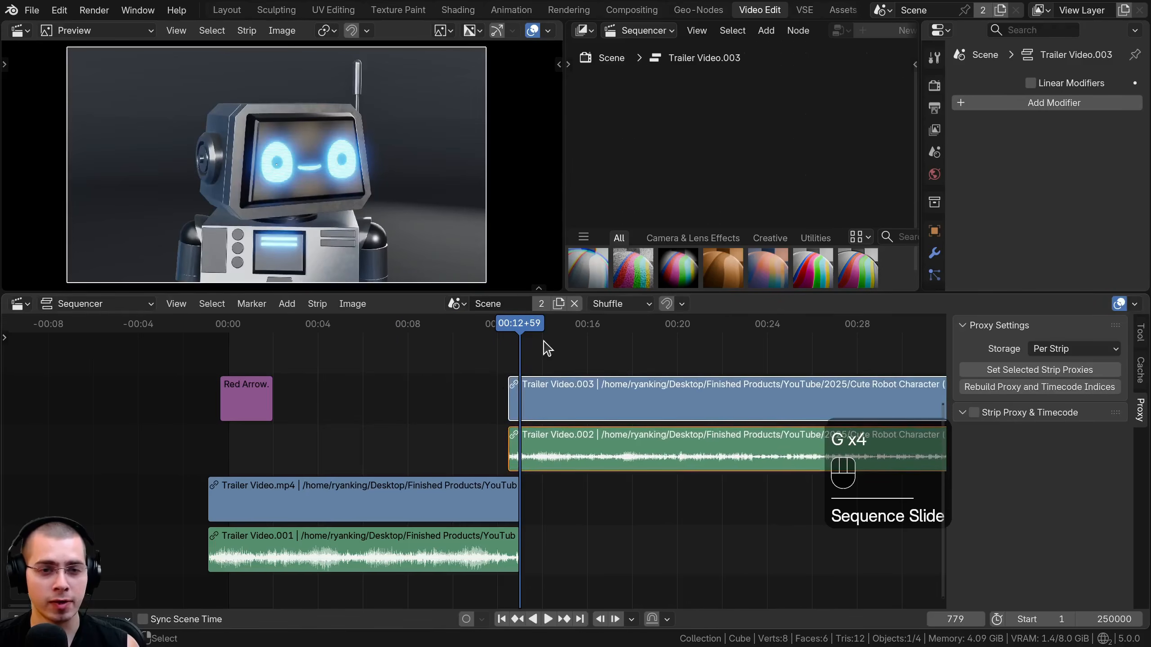
middle_click_drag(546, 350, 478, 353)
key("space")
key("space")
key("g")
left_click(494, 458)
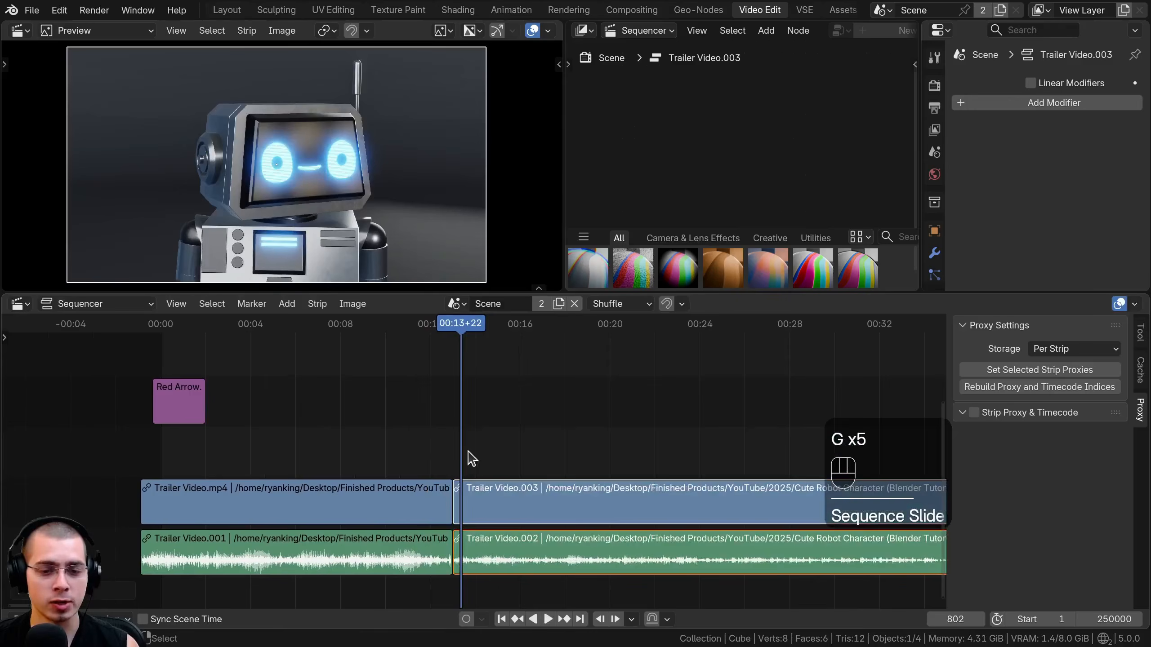
right_click_drag(468, 458, 492, 468, "shift")
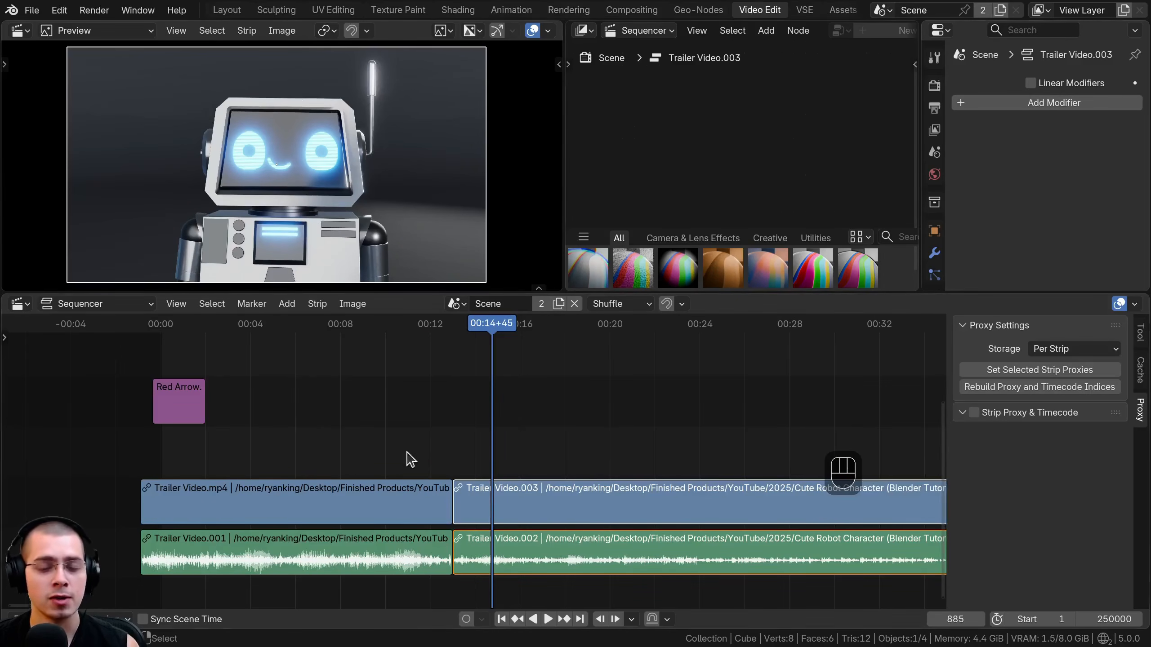
Add a Compositor modifier using the Video Edit node tree to the Trailer Video.003 strip and check frames of the first clip.
left_click(1038, 104)
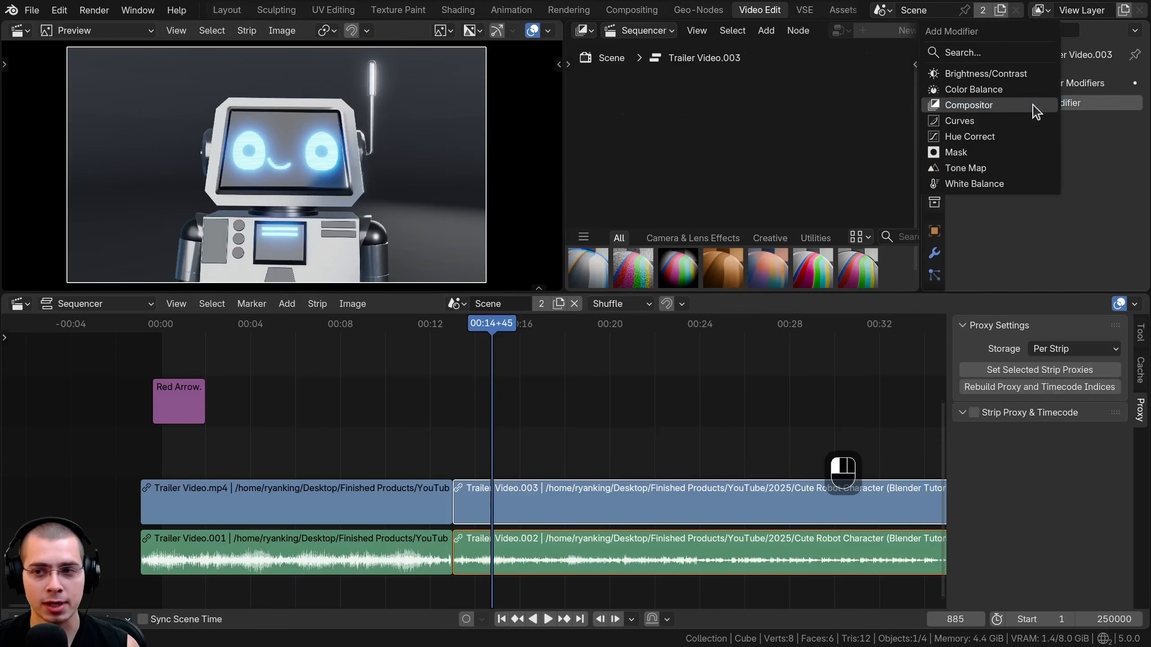
left_click(979, 106)
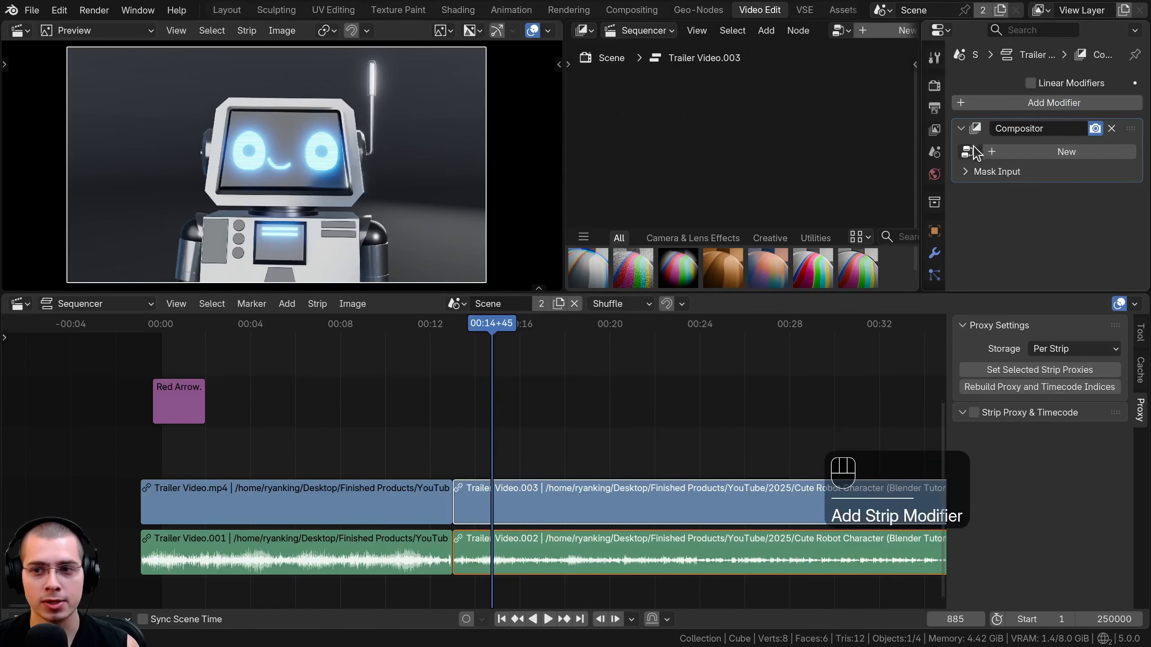
left_click(968, 152)
left_click(479, 225)
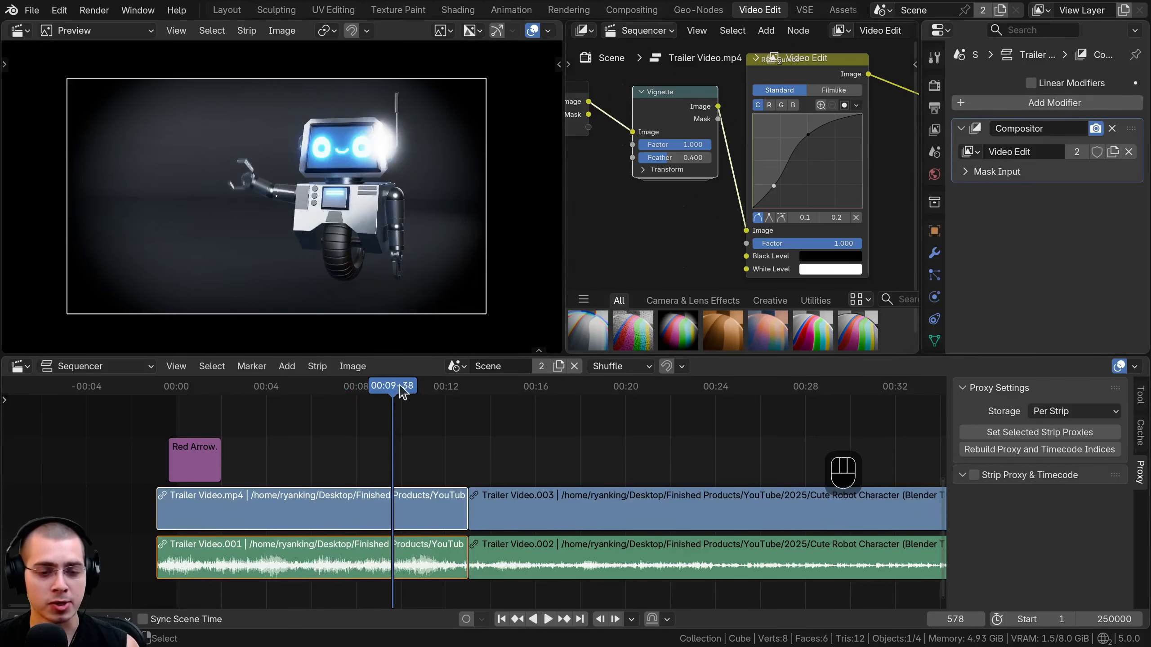
left_click_drag(398, 387, 388, 441)
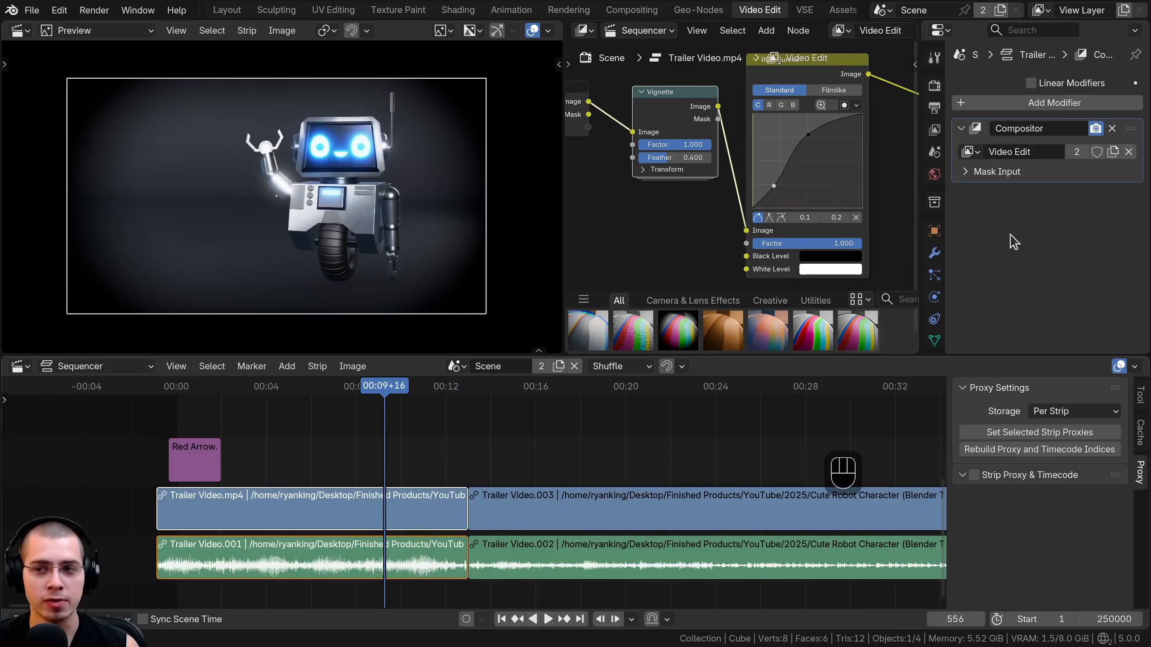
Remove the Compositor modifier from both the Trailer Video.mp4 and Trailer Video.003 strips.
left_click(1112, 128)
left_click(627, 503)
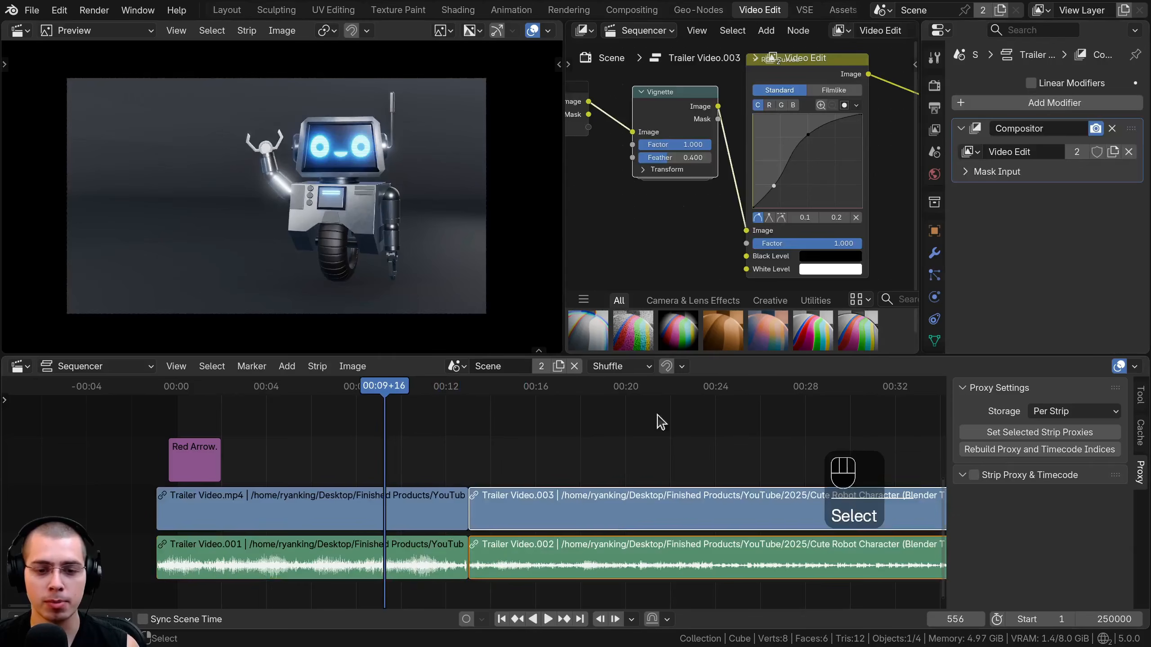
left_click(1111, 128)
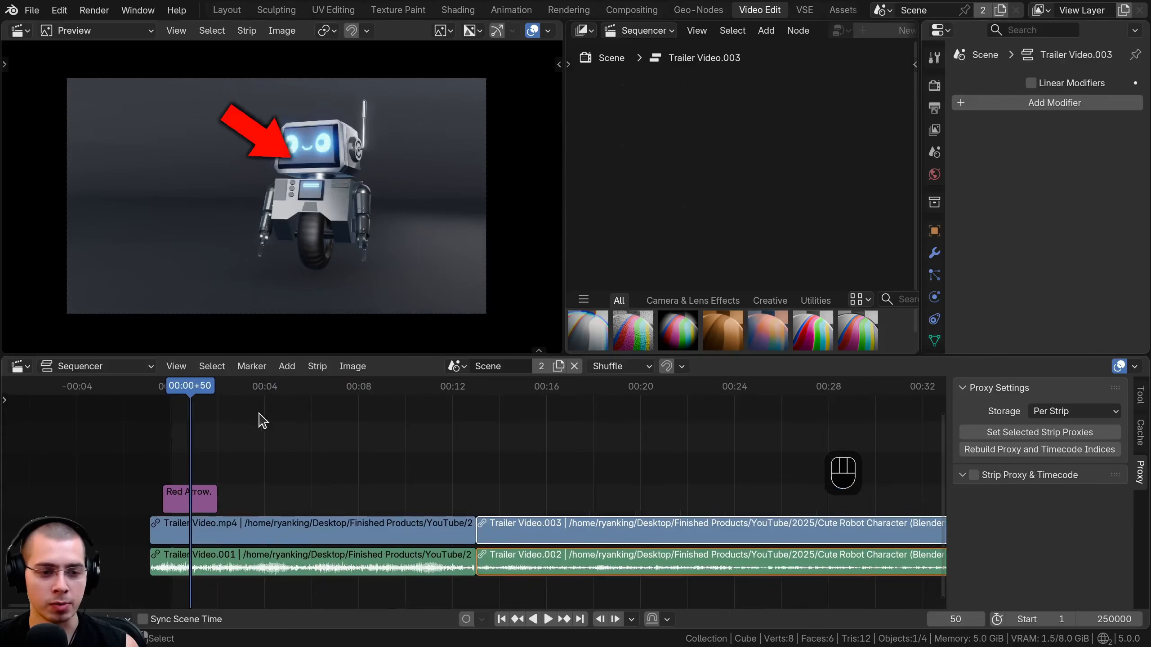
Add an Adjustment Layer strip at the current frame and place it above the Red Arrow.png strip.
key("shift+a")
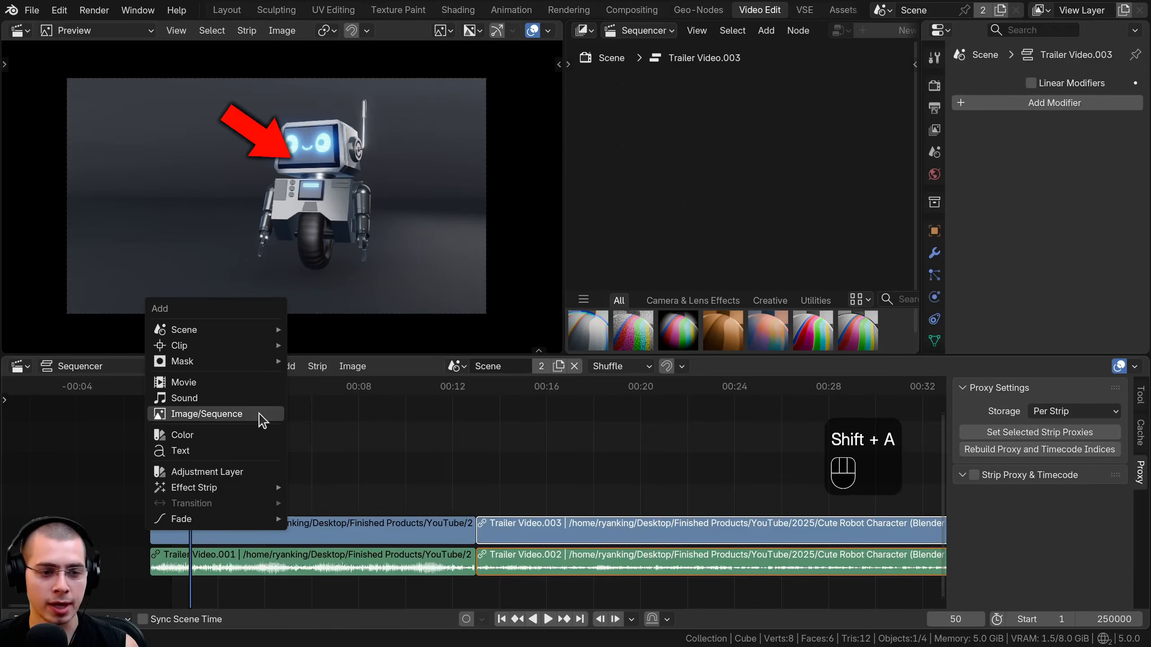
left_click(205, 472)
left_click(200, 451)
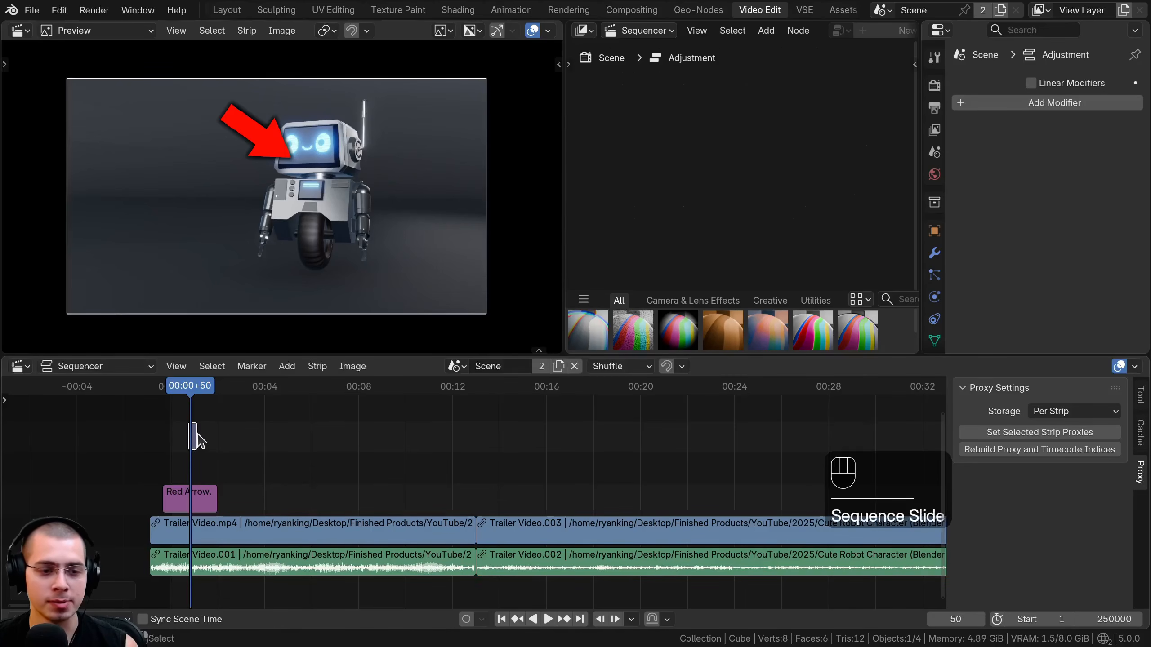
Extend the Adjustment strip to 1859 frames, from before Trailer Video.mp4 into Trailer Video.003, and move it directly above Red Arrow.png.
scroll(198, 438, "up", 3)
left_click_drag(365, 435, 255, 441)
scroll(422, 458, "down", 5)
middle_click_drag(605, 471, 491, 469)
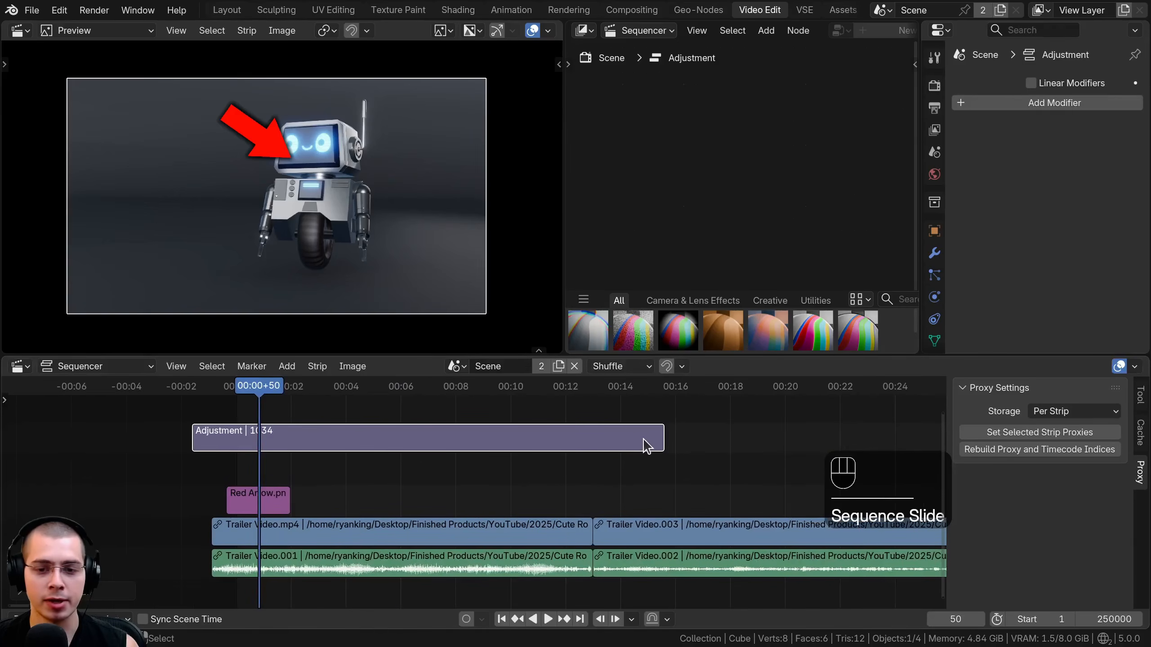
left_click_drag(660, 437, 1037, 434)
middle_click_drag(585, 506, 533, 421, "ctrl")
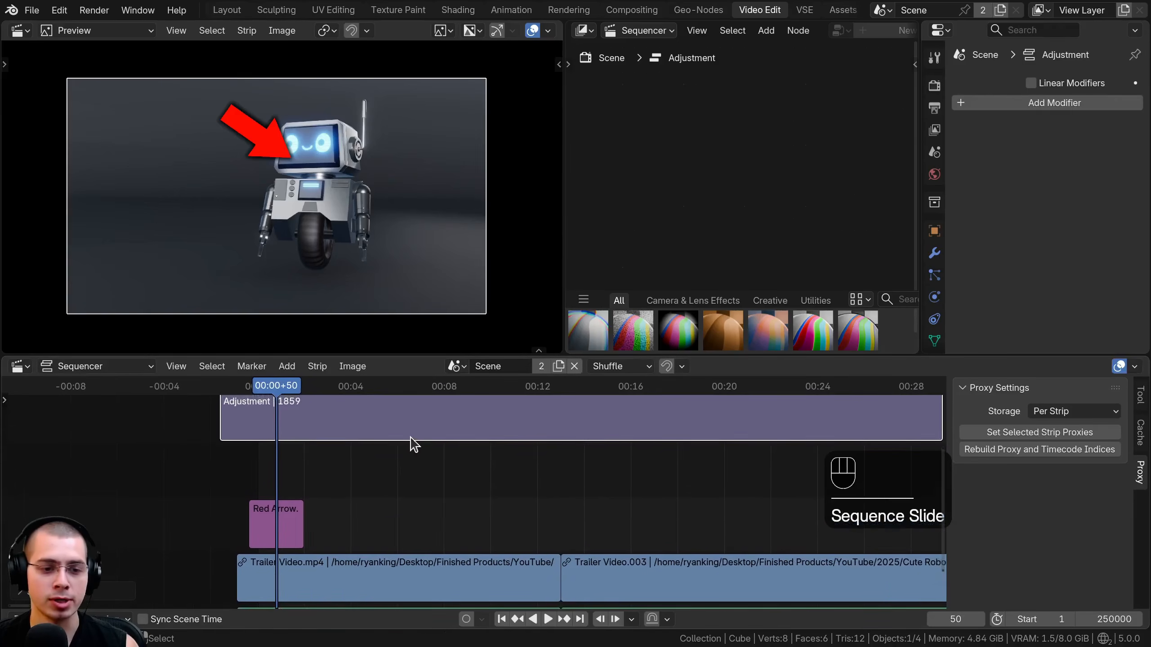
key("g")
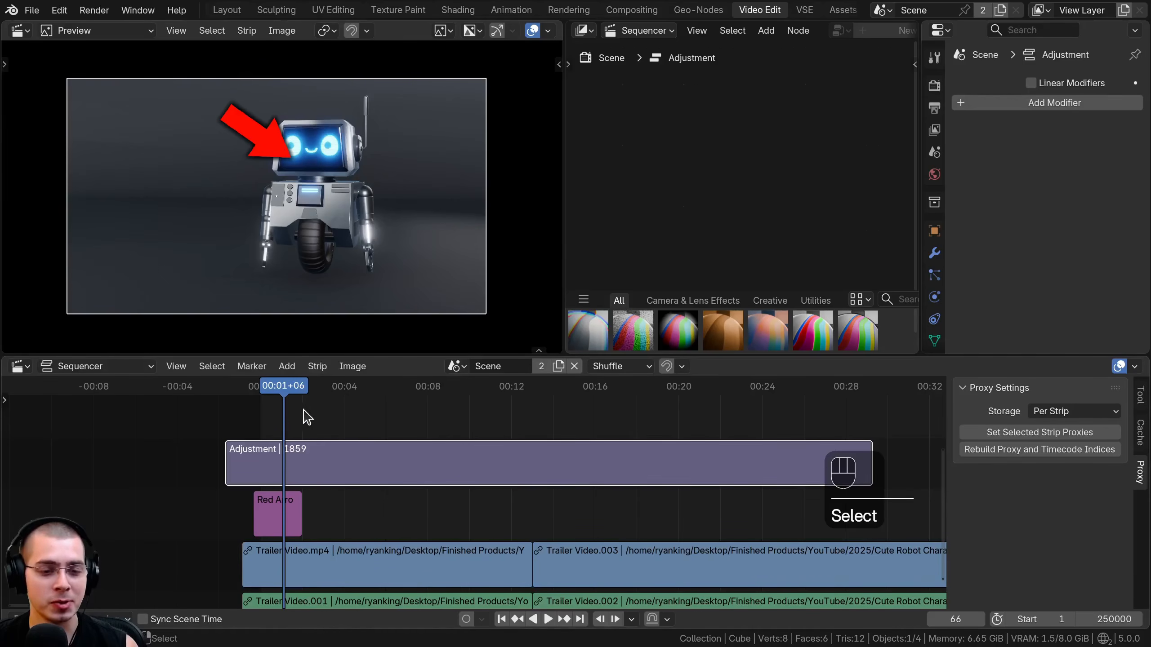
left_click_drag(314, 412, 269, 411)
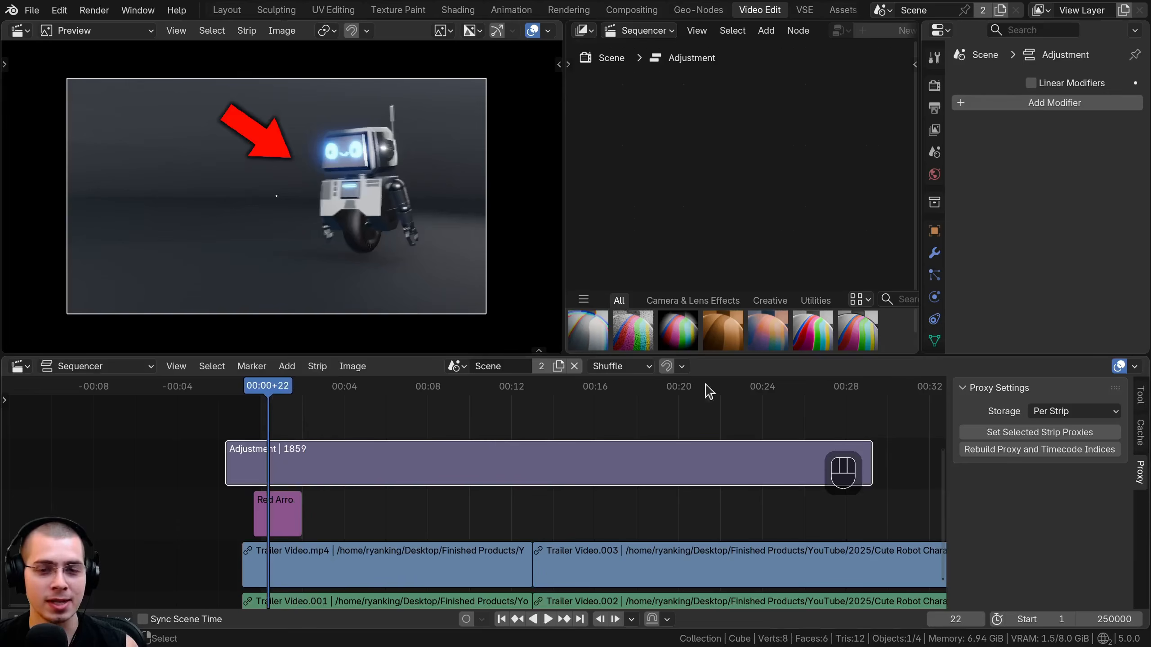
Add a Compositor modifier to the Adjustment strip and assign it the Video Edit node tree.
left_click(1028, 104)
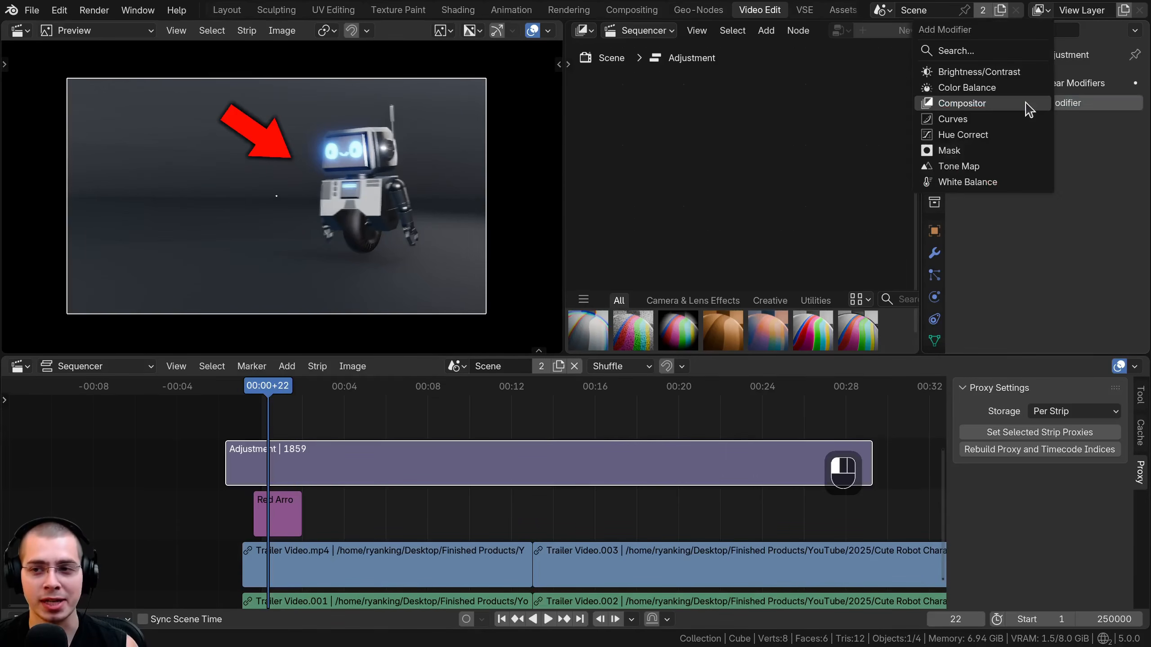
left_click(956, 104)
left_click(970, 153)
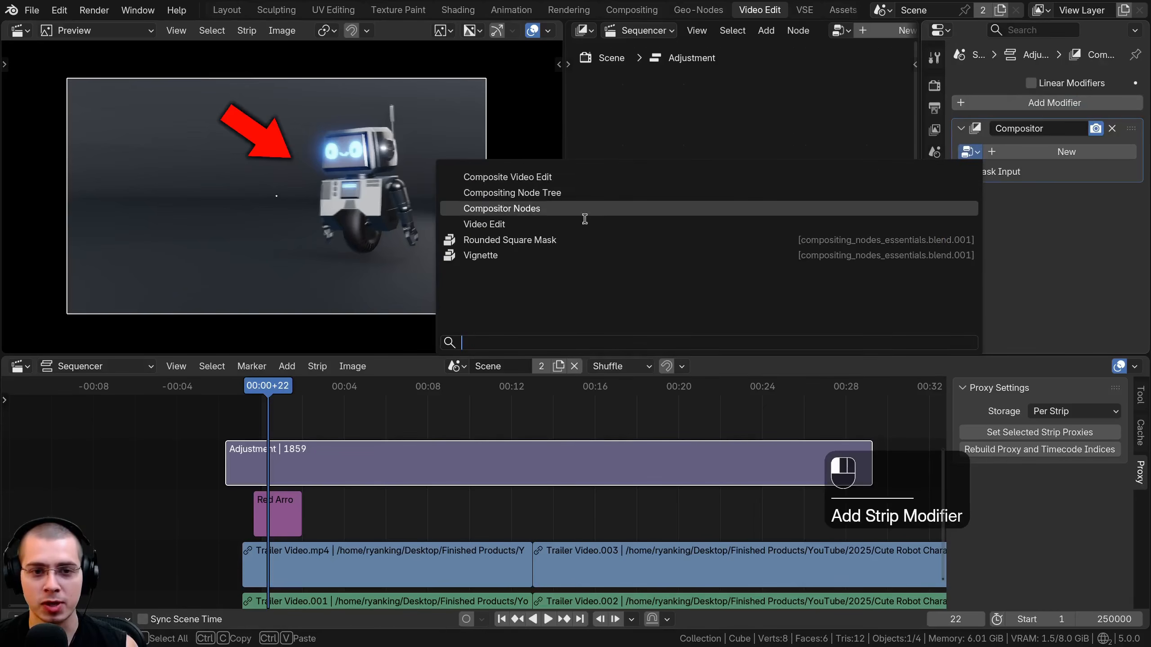
left_click(483, 225)
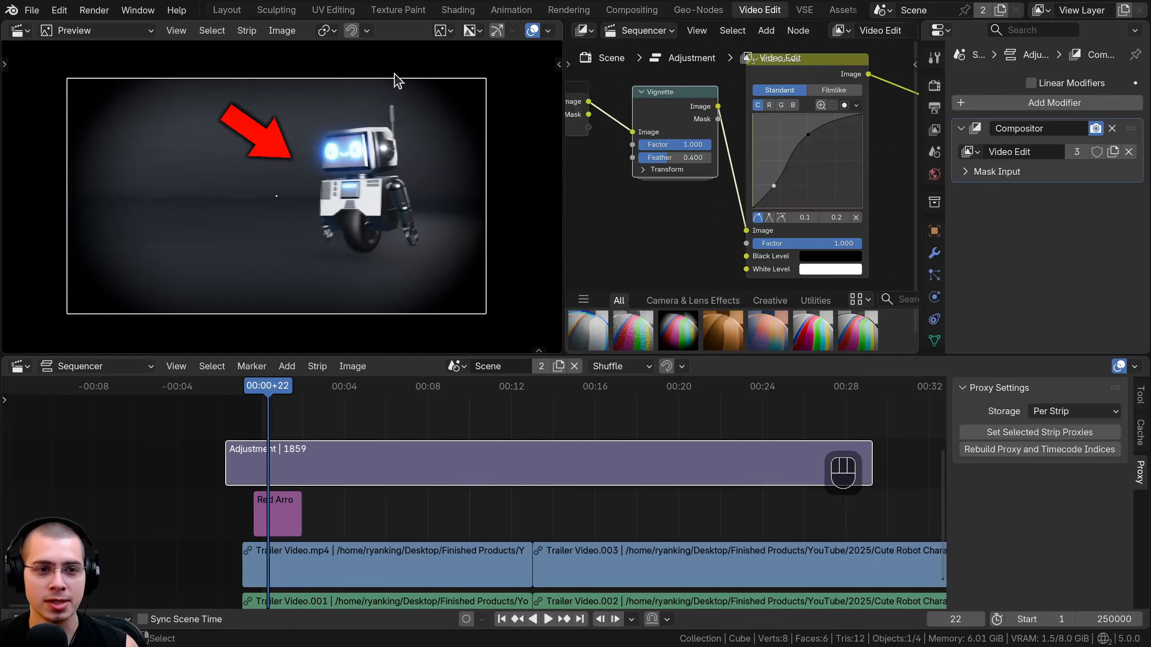
Move the red arrow into the upper-left corner of the frame to test the vignette on it.
left_click(281, 522)
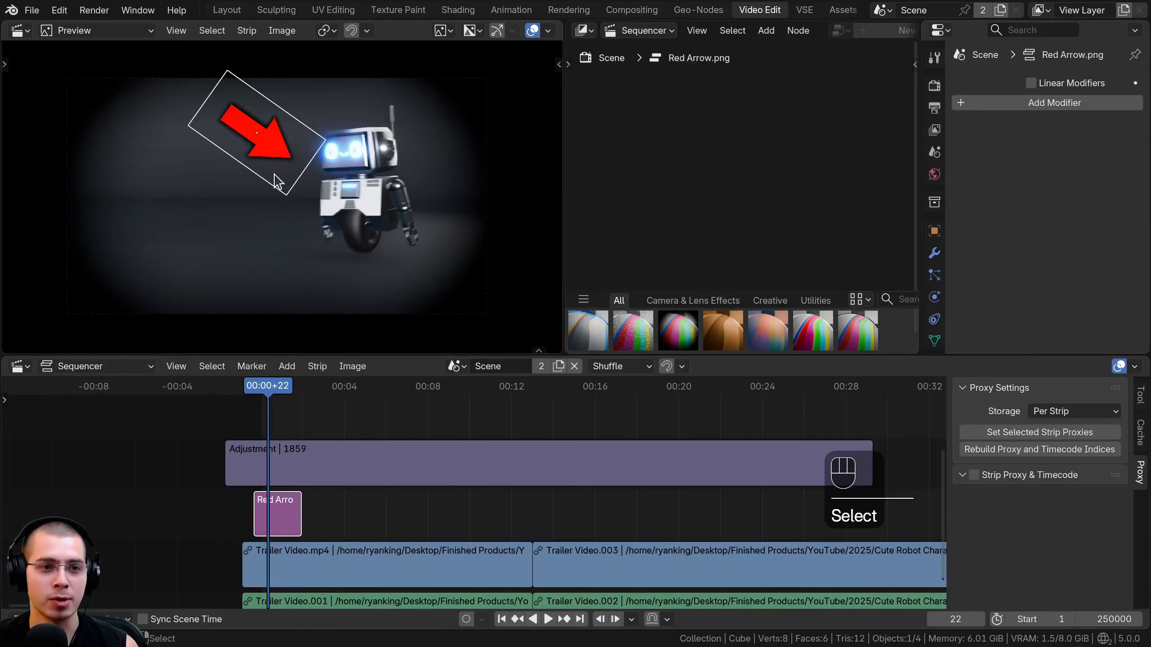
key("g")
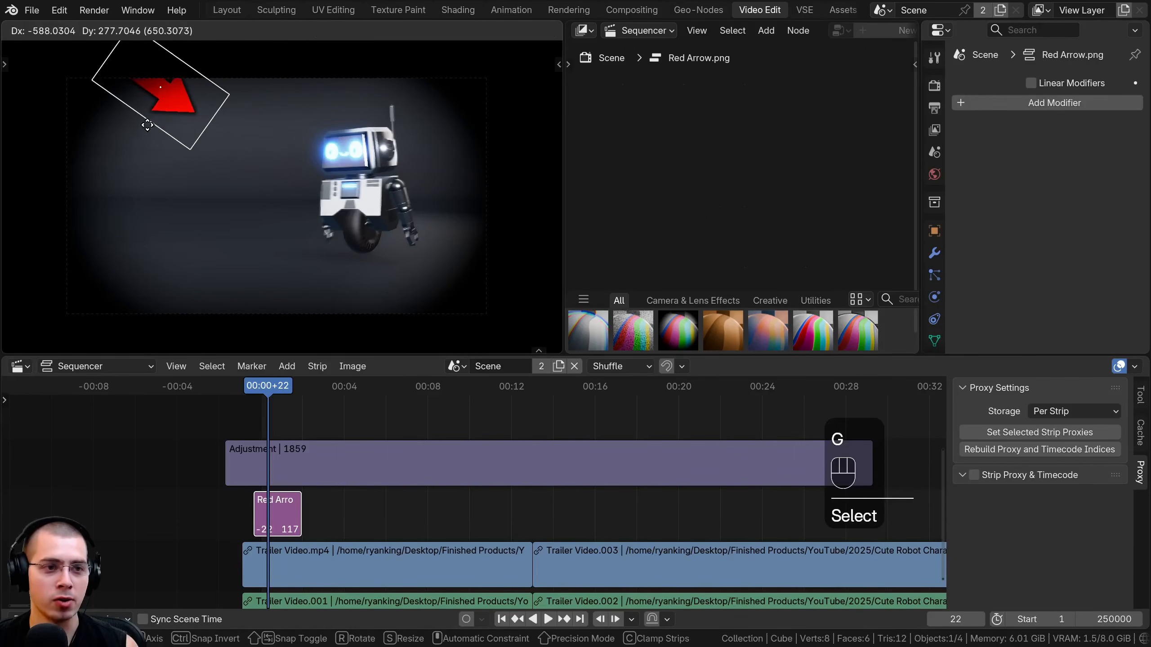
left_click(136, 115)
key("g")
left_click(137, 78)
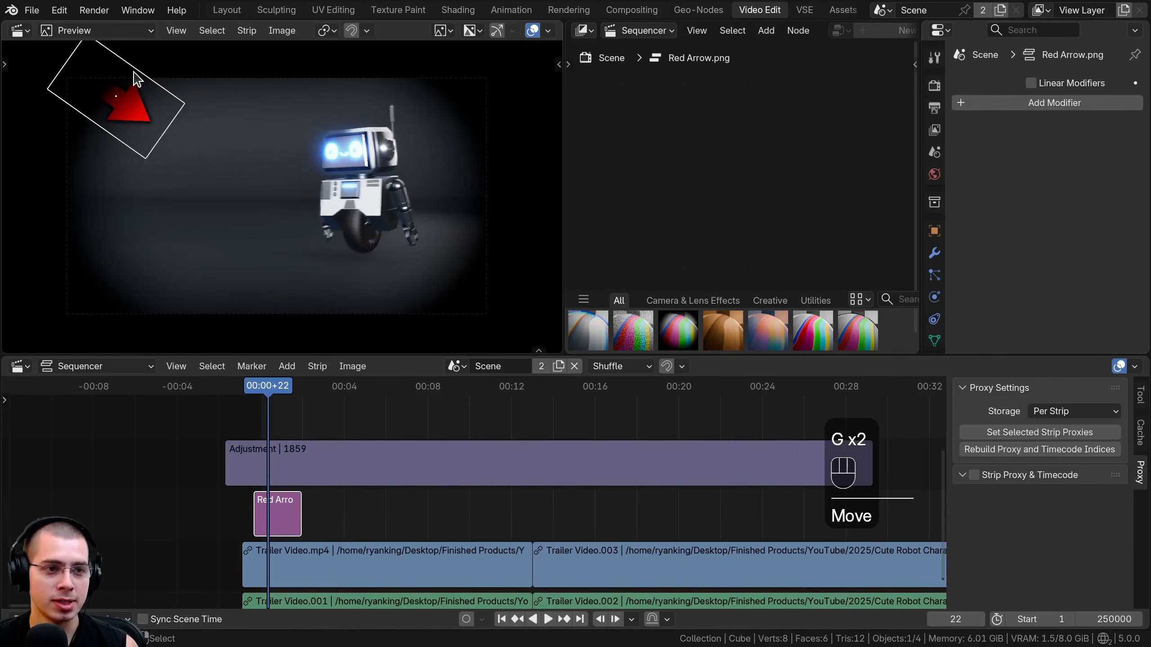
Mute and unmute the Adjustment strip at 00:16+25 to compare the second clip with and without the effects.
left_click(310, 465)
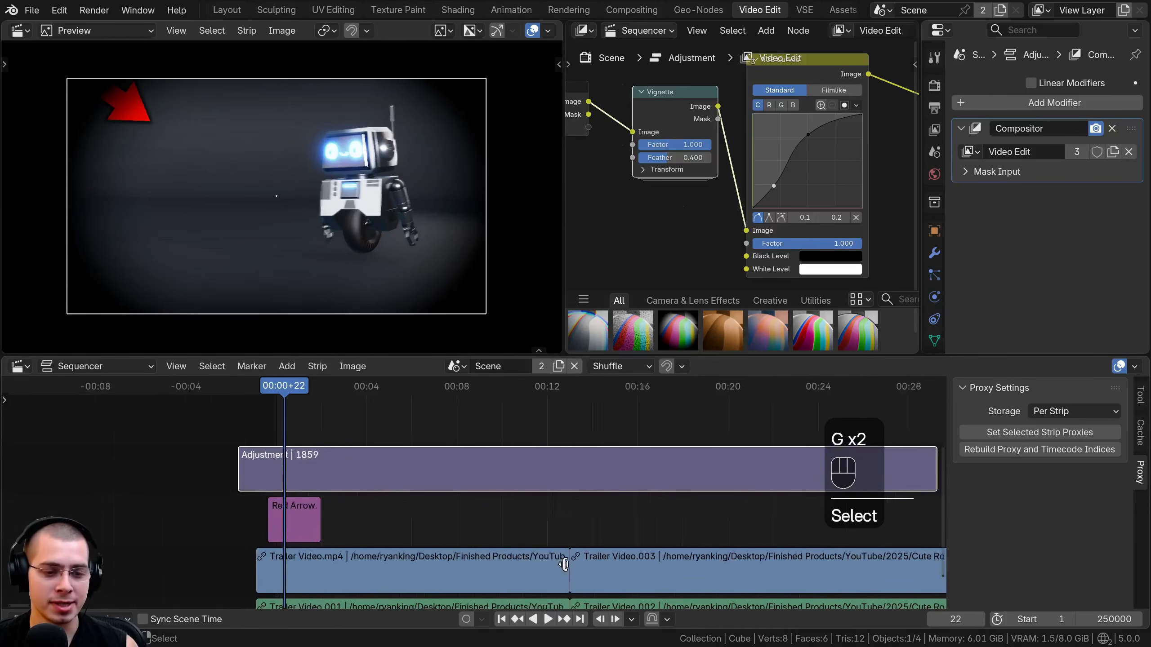
scroll(450, 500, "down", 3)
middle_click_drag(340, 427, 342, 447)
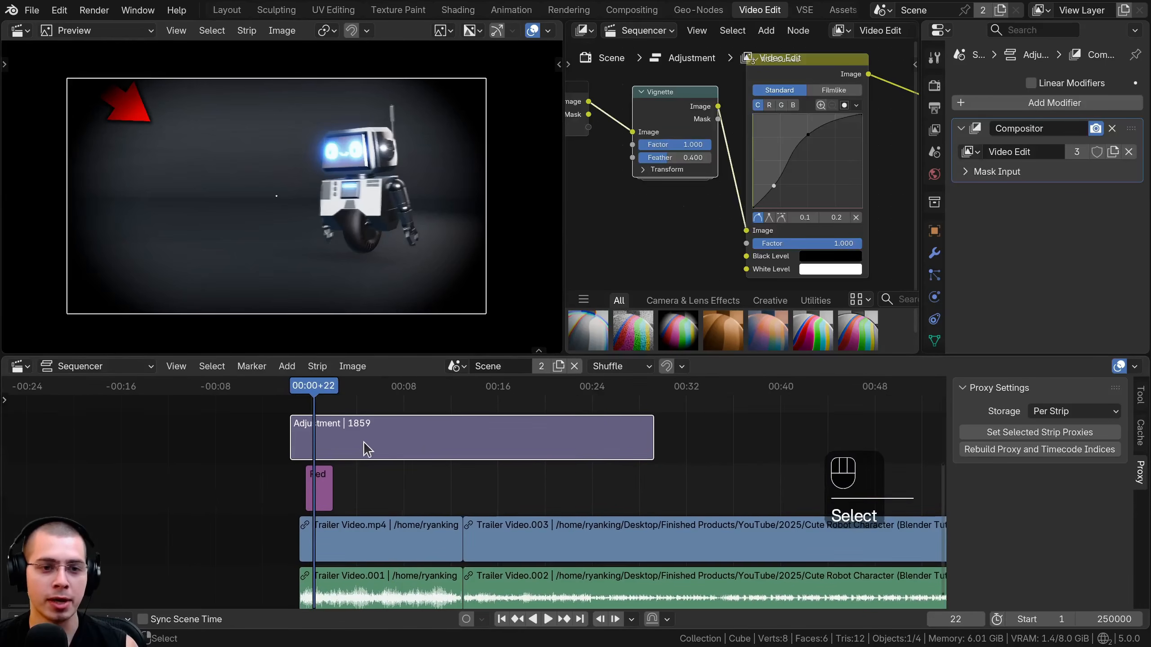
left_click(465, 442)
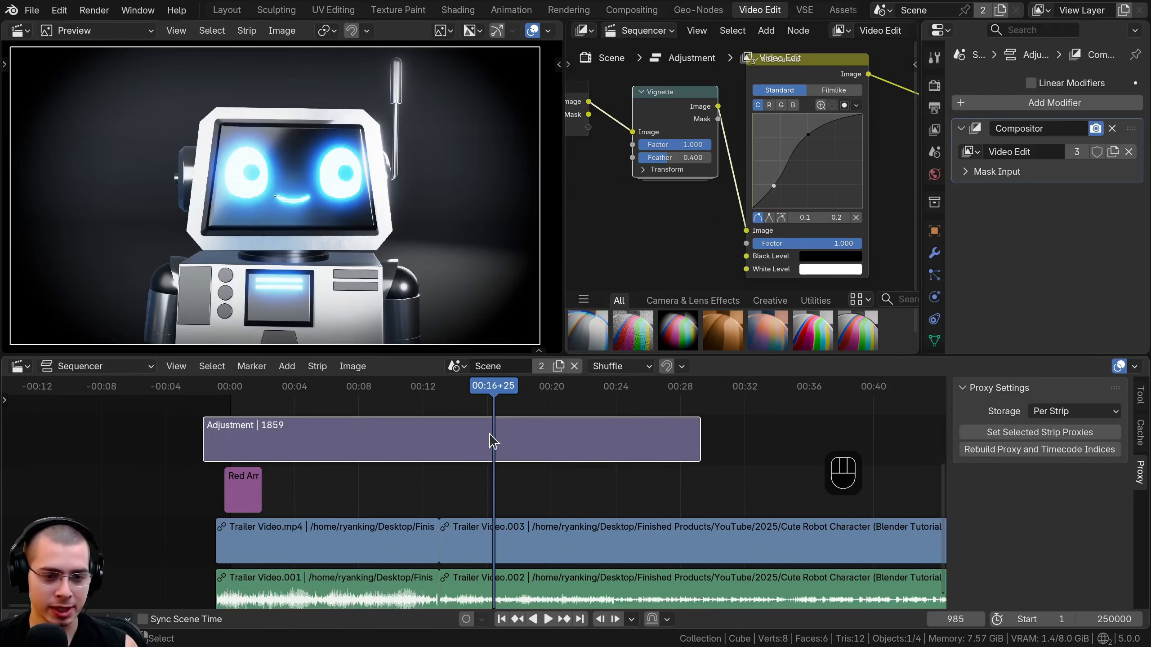
key("h")
key("alt+h")
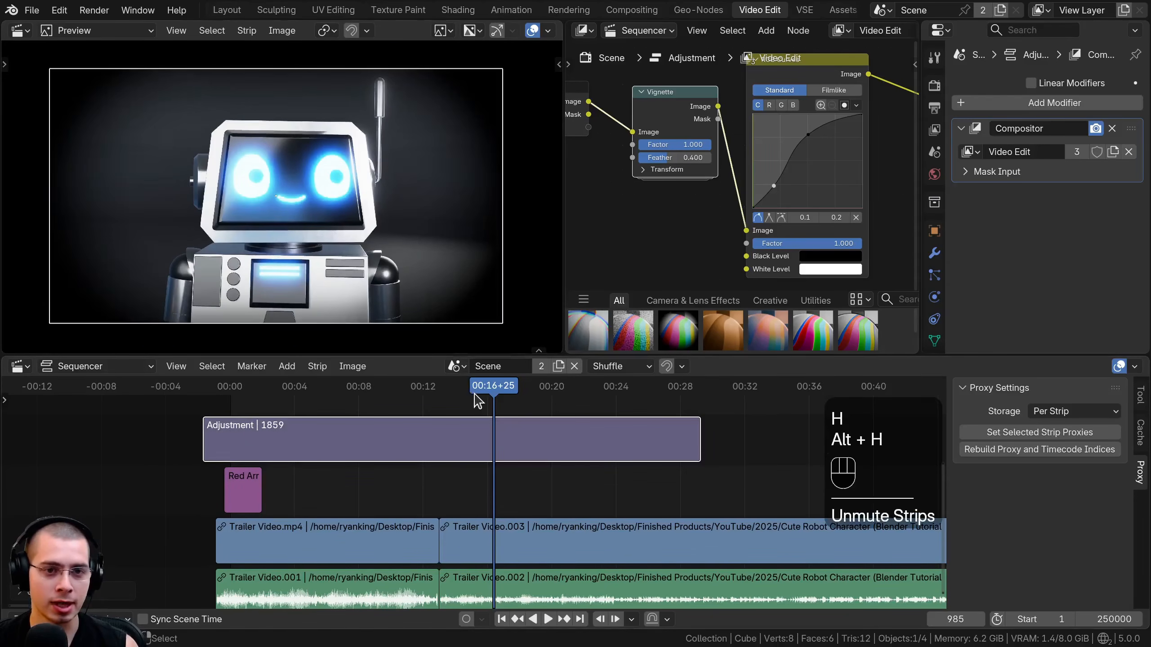
Compare the footage with the Adjustment strip muted and unmuted, moving the playhead to 00:13+28.
key("h")
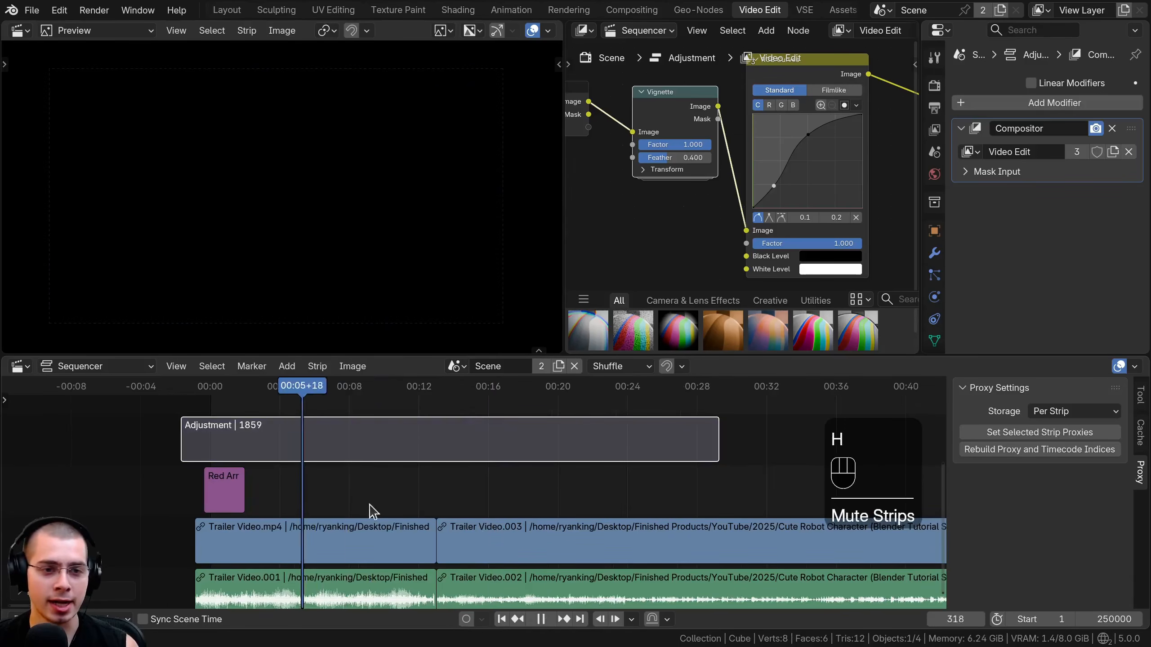
left_click_drag(369, 504, 445, 449)
right_click(447, 443)
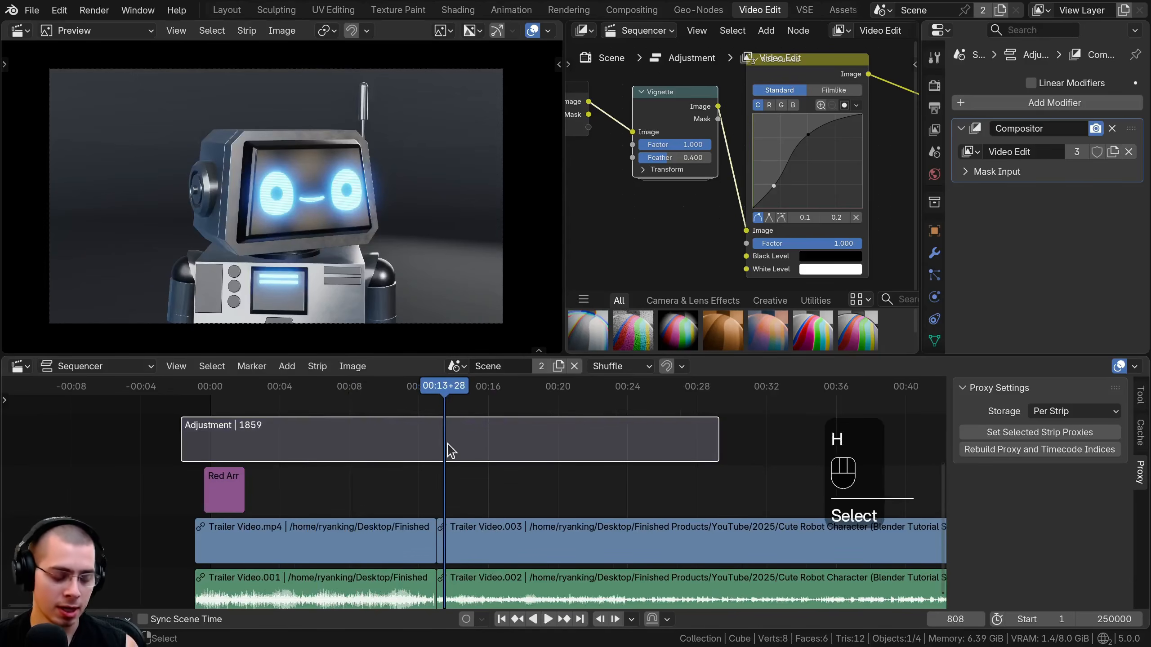
middle_click_drag(448, 442, 447, 448)
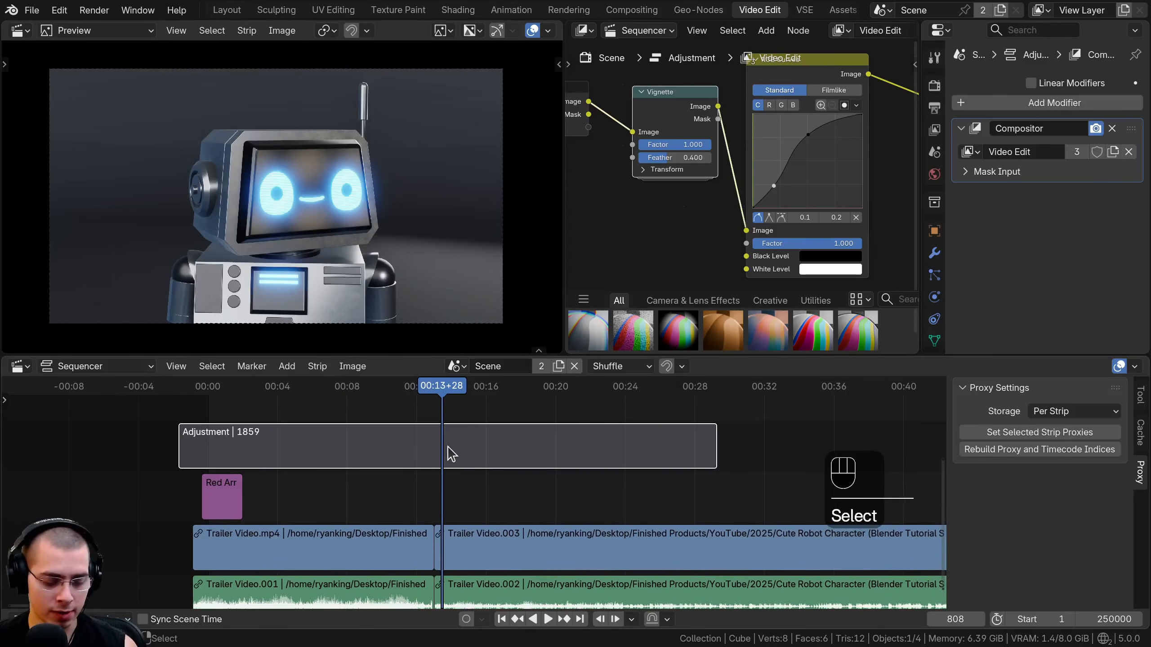
key("alt+h")
key("g")
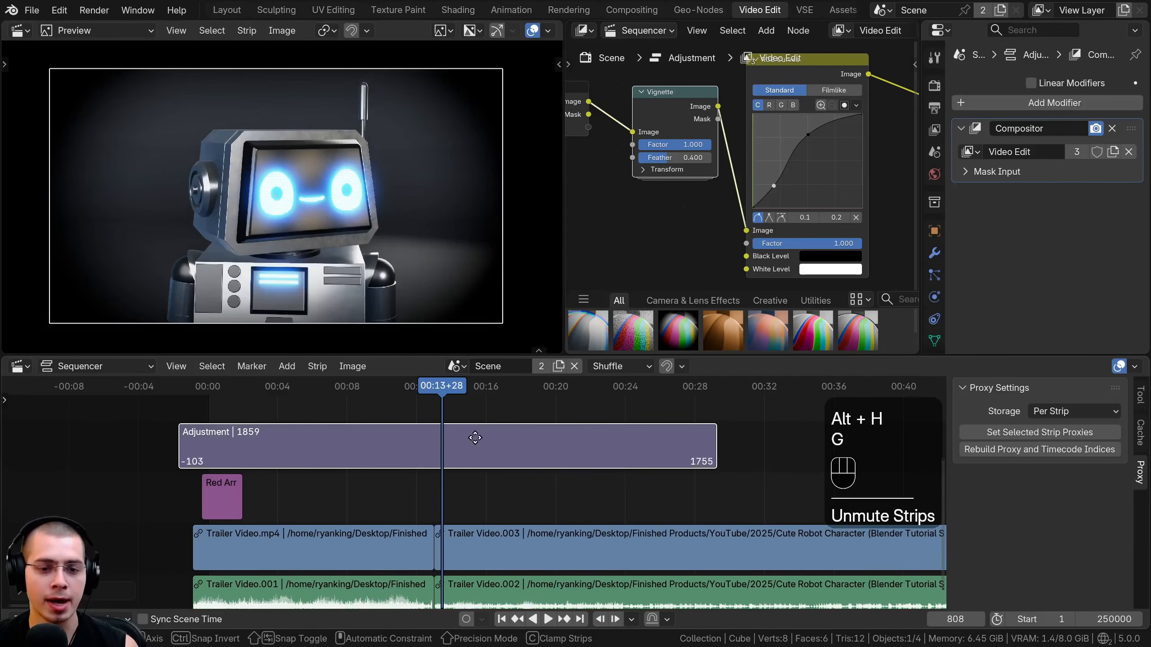
right_click(407, 446)
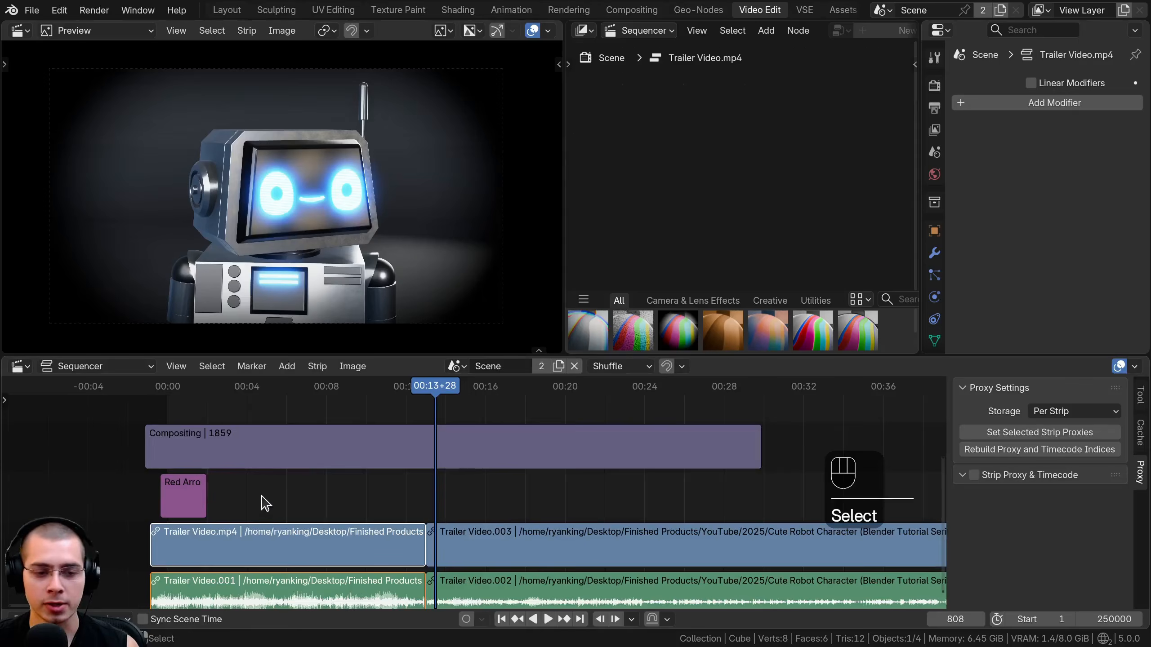
Scale Trailer Video.mp4 down to about half size and move it into the upper-left corner of the frame.
left_click(252, 518)
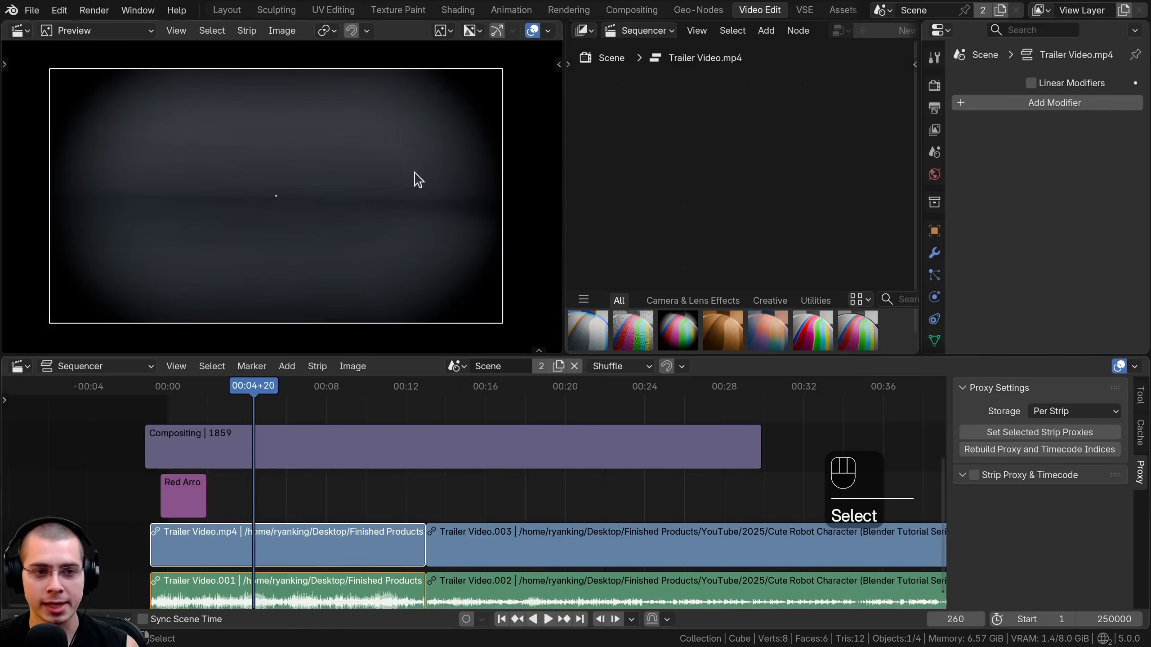
key("s")
left_click(360, 199)
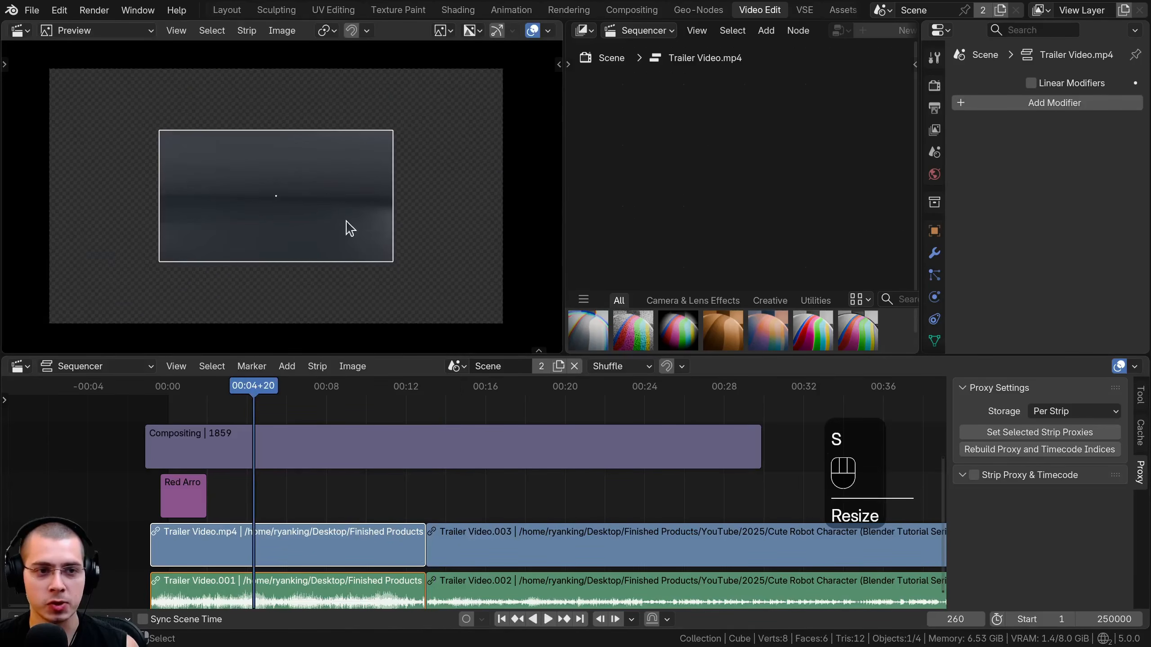
key("g")
left_click(61, 70)
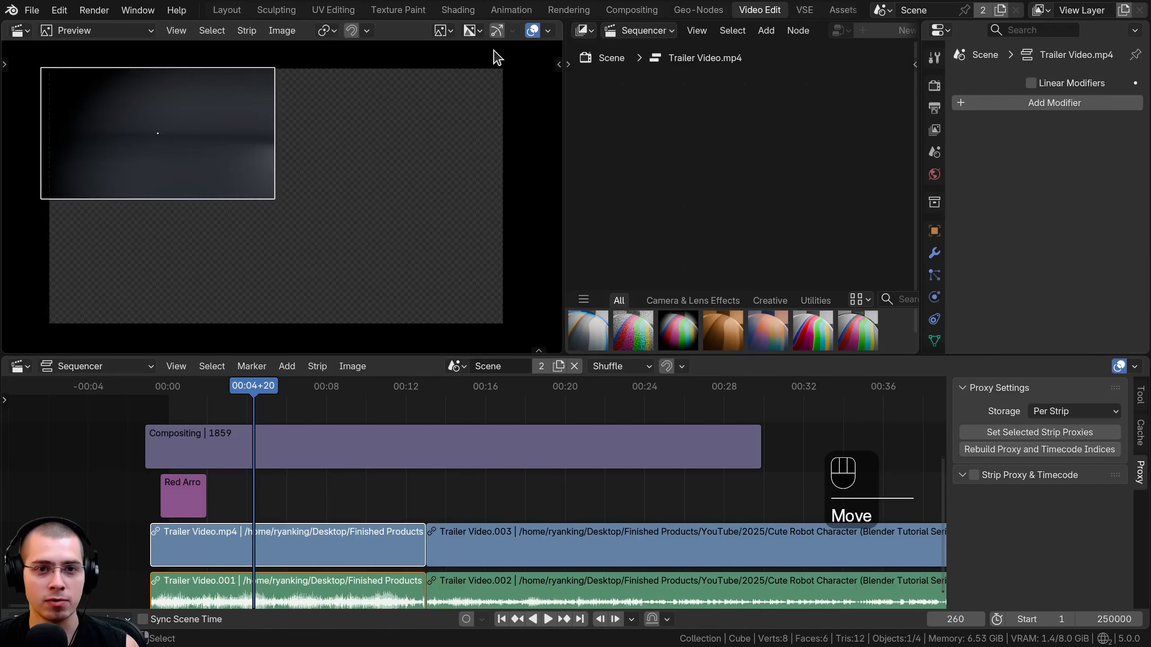
key("g")
left_click(225, 97)
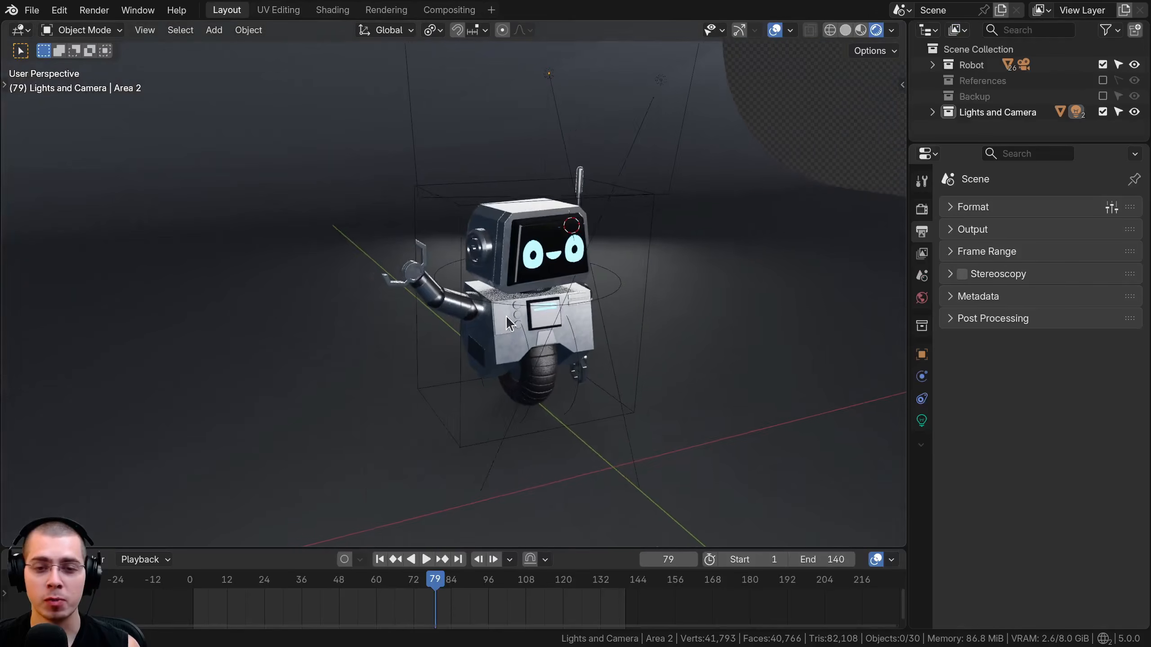
Play the robot's waving animation in the 3D viewport to review it.
middle_click_drag(505, 316, 447, 308)
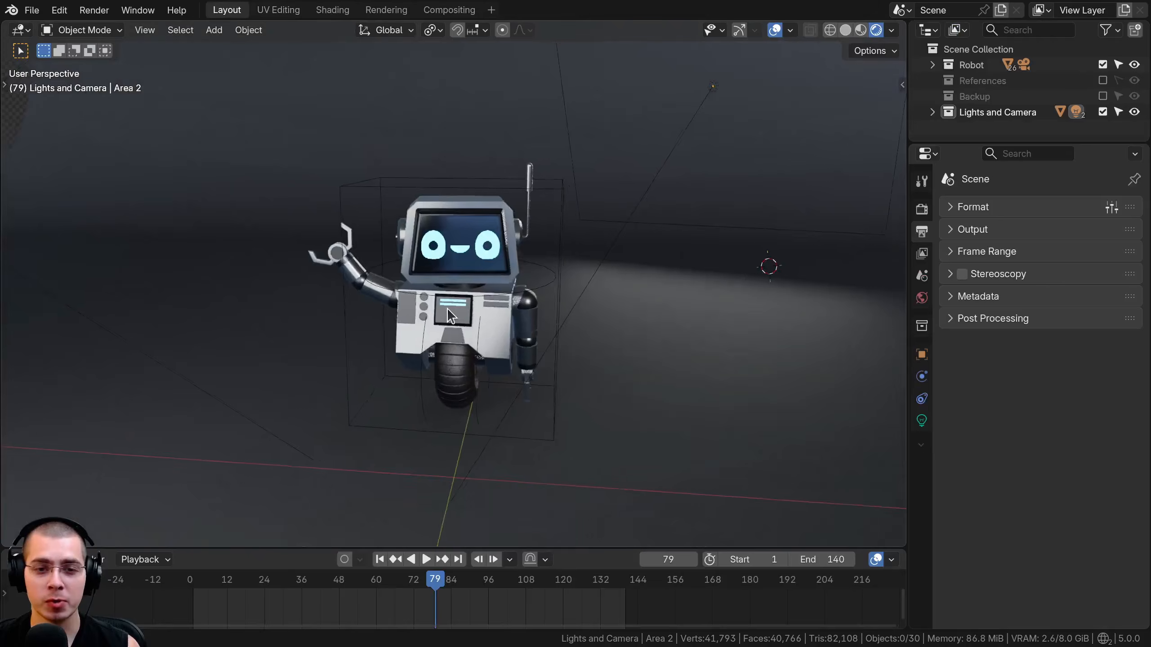
scroll(444, 304, "up", 5)
key("KP_0")
key("space")
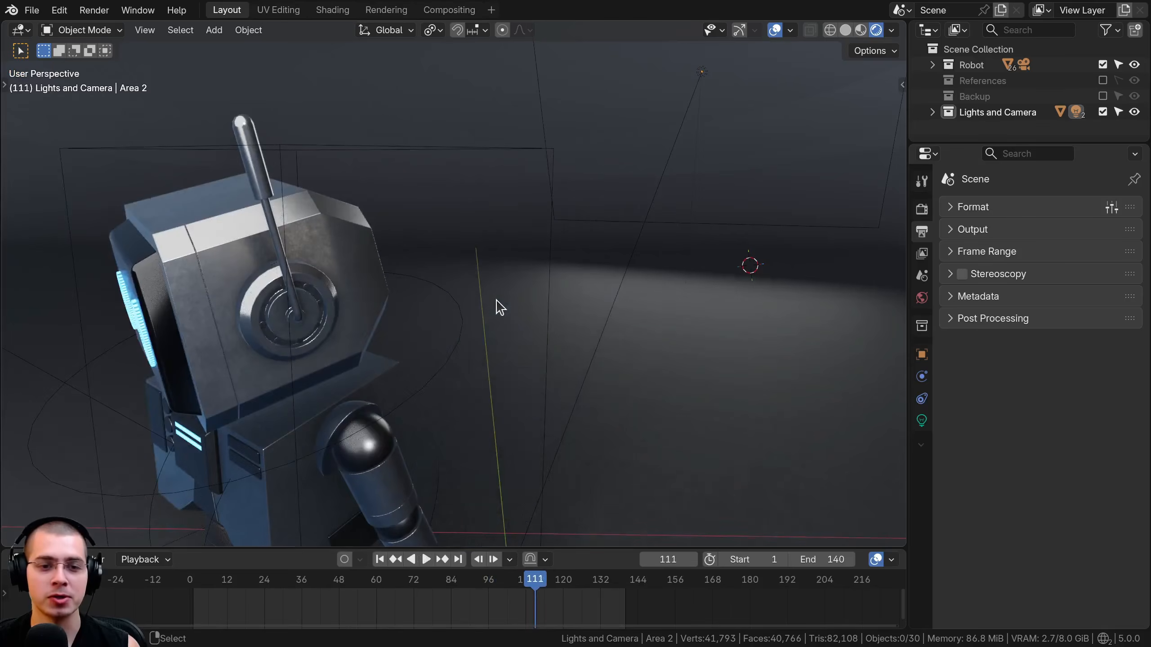
key("Escape")
Create a new compositor node tree for the robot scene in the Compositing workspace.
left_click(448, 10)
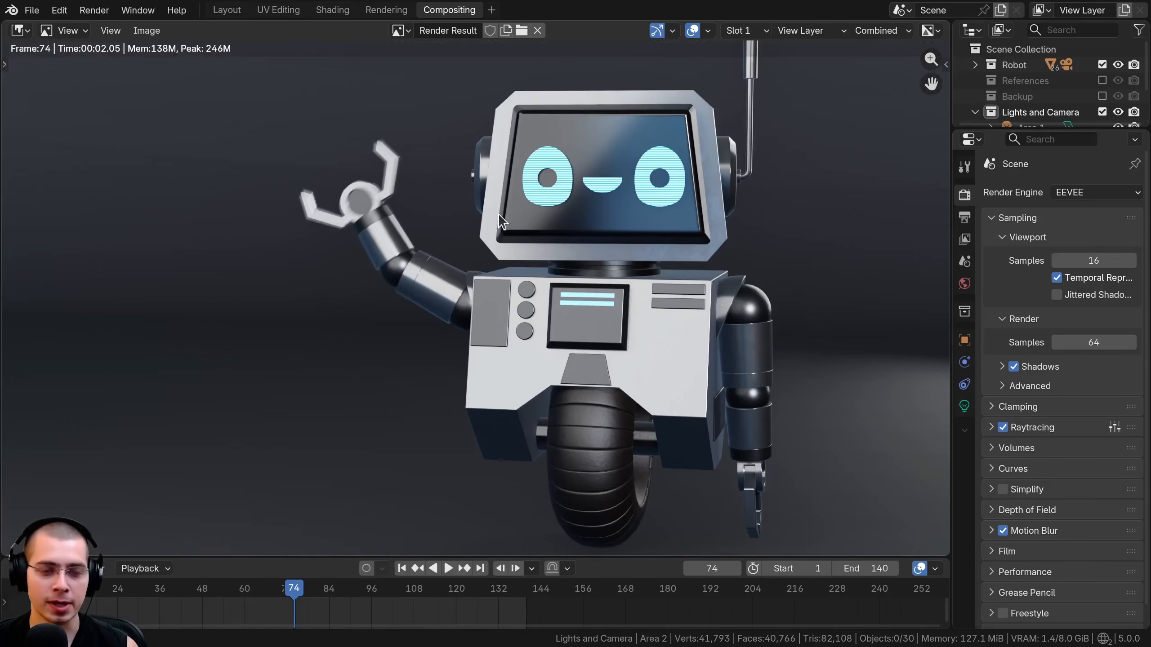
key("Escape")
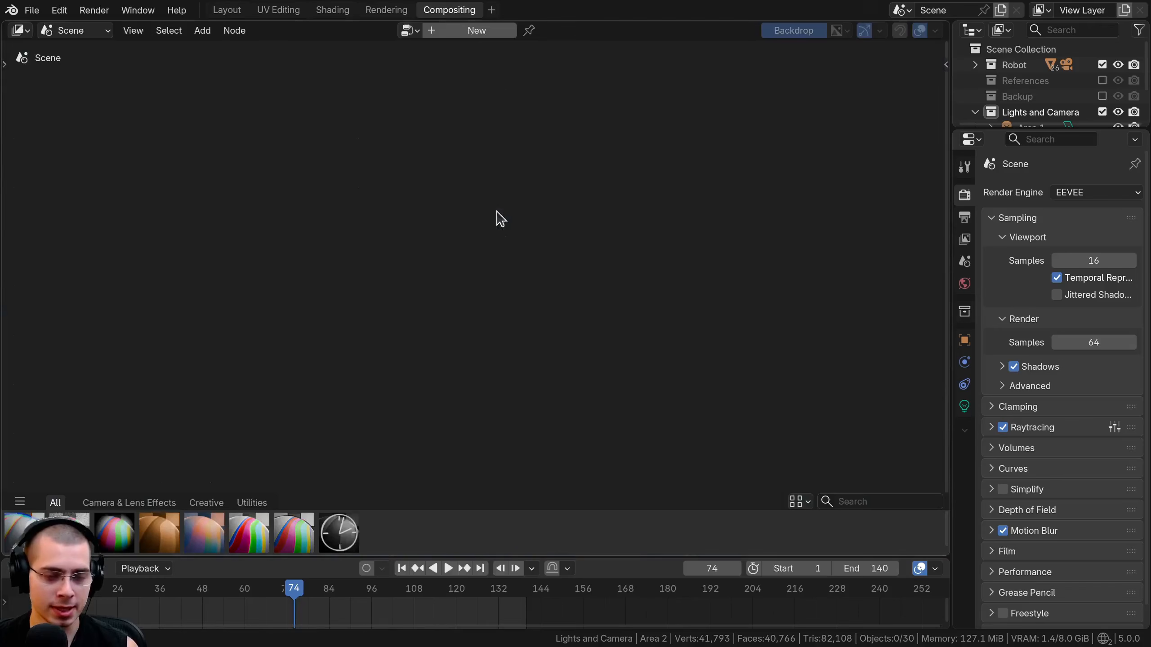
left_click(439, 32)
scroll(439, 335, "up", 2)
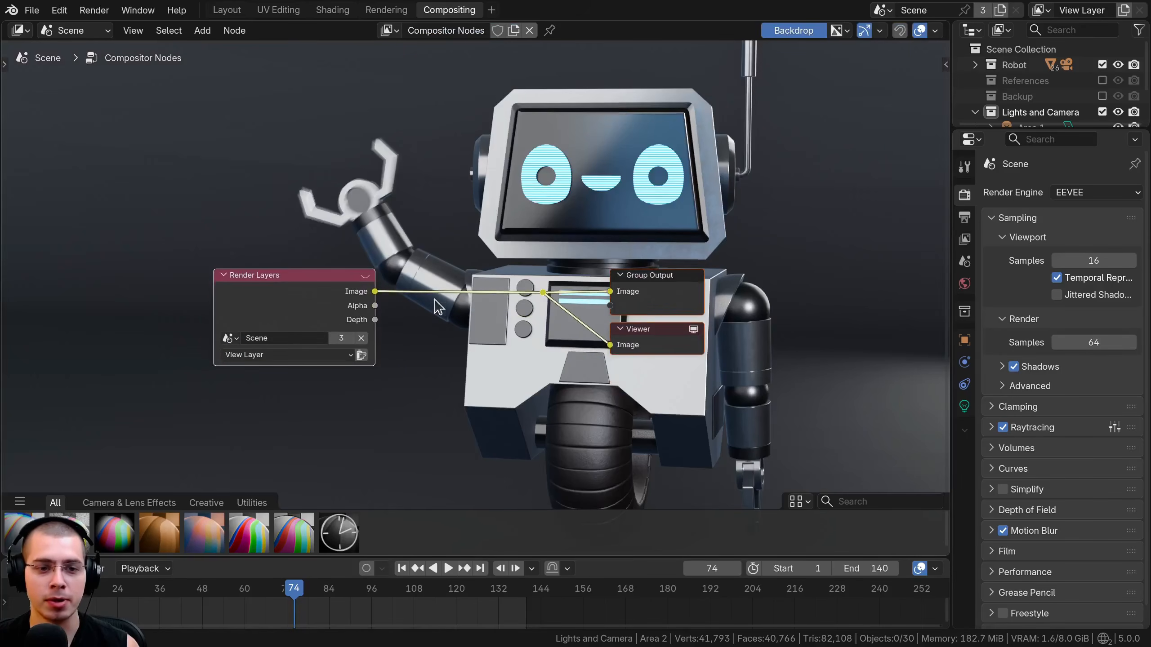
key("v")
key("v")
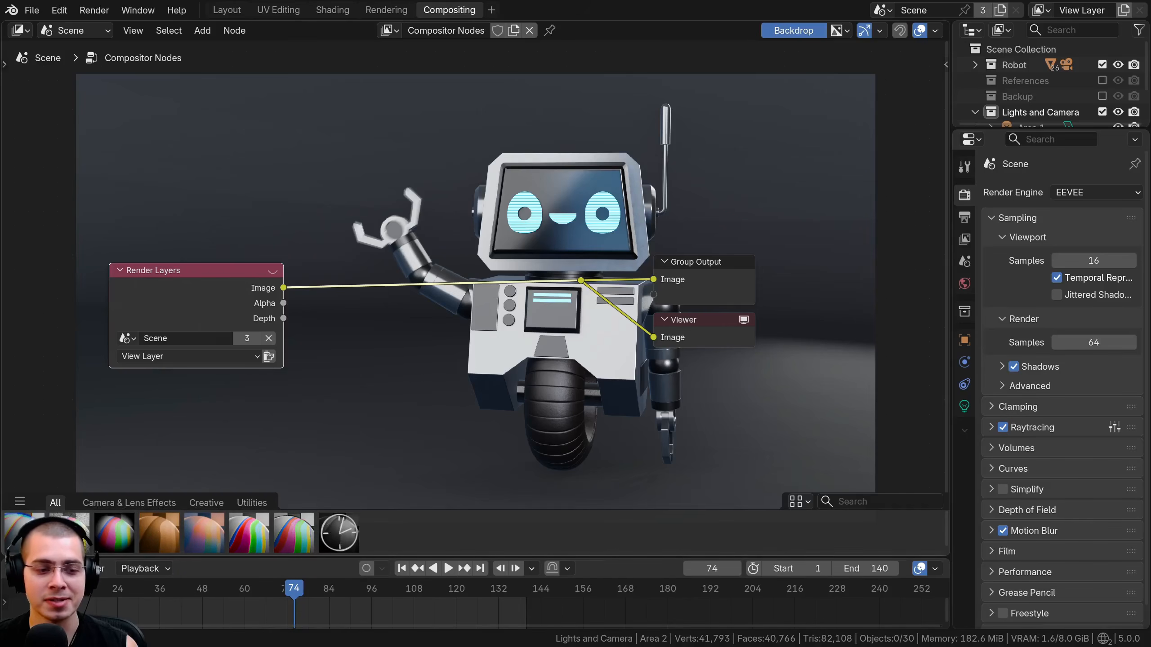
Insert the Chromatic Aberration asset on the link between Render Layers and the output nodes.
left_click_drag(27, 531, 400, 276)
scroll(383, 400, "up", 2)
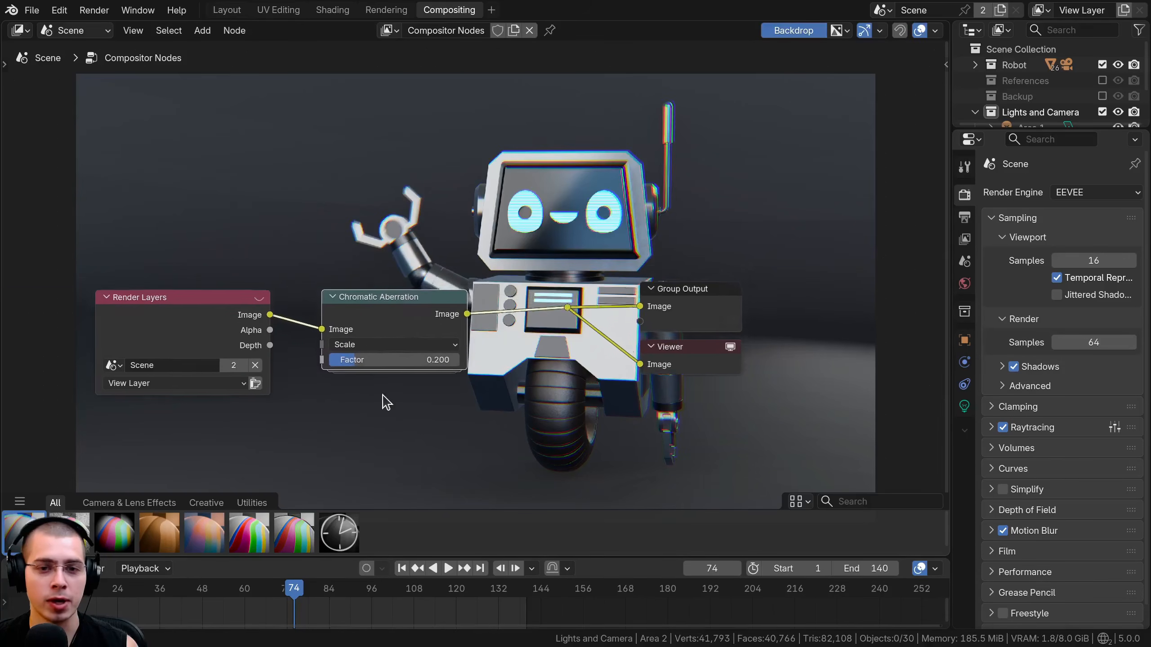
left_click_drag(386, 350, 384, 348)
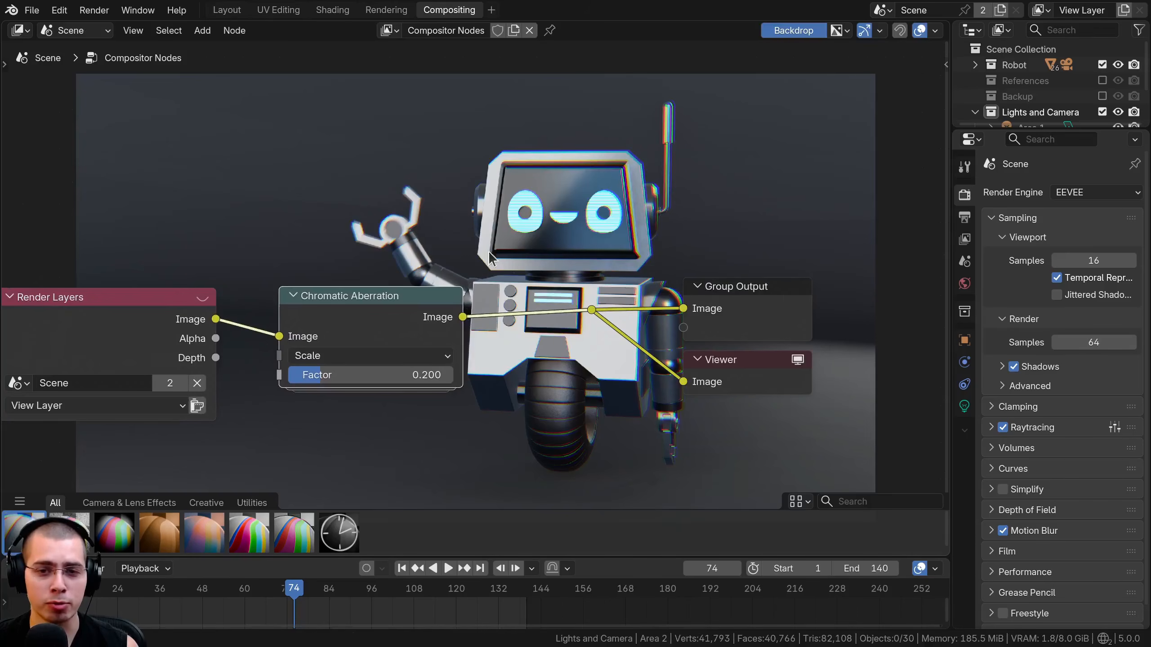
Try a Lens Distortion node directly after the Chromatic Aberration node, raising its Distortion slightly.
key("shift+a")
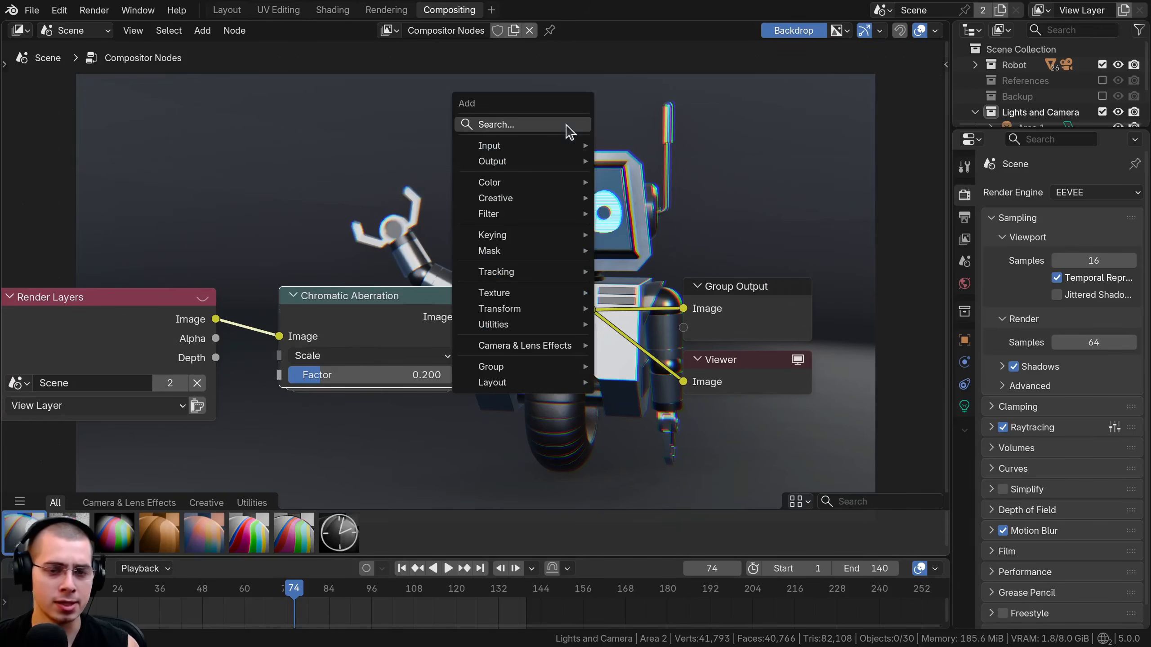
type("lens")
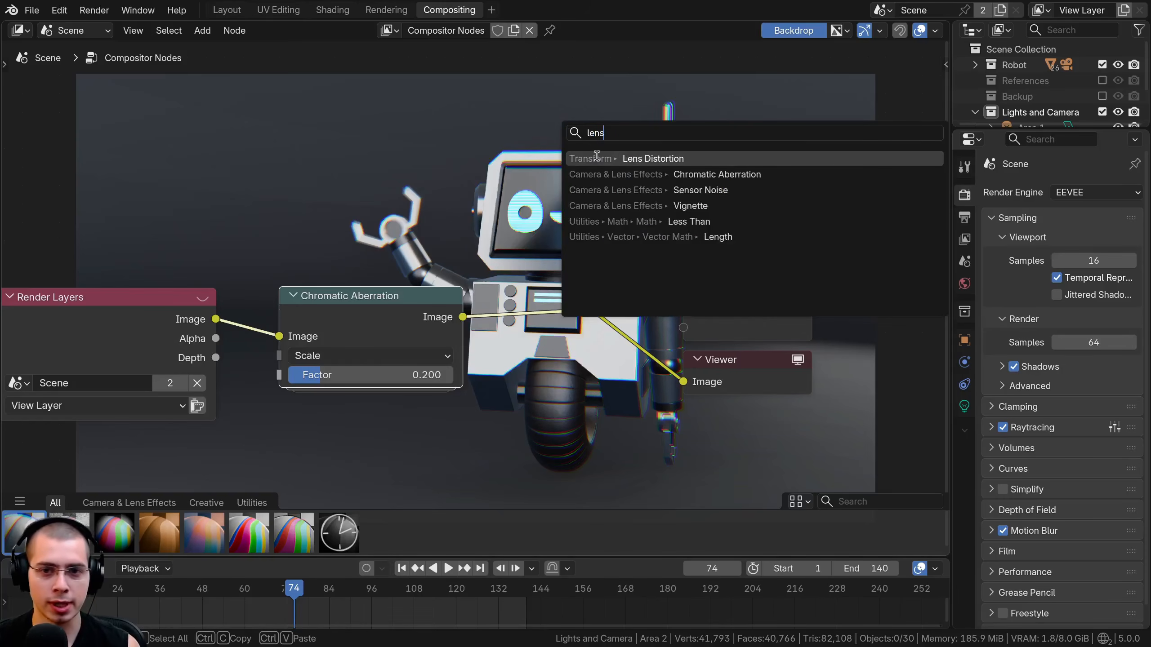
key("Return")
left_click(504, 272)
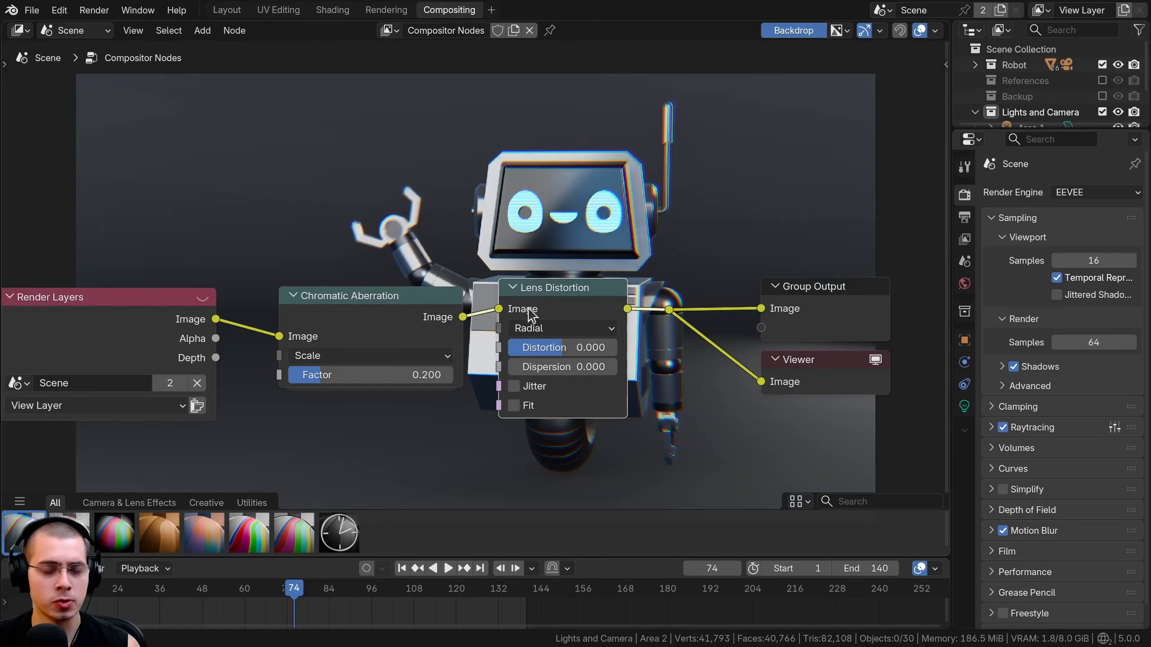
left_click_drag(535, 346, 542, 346)
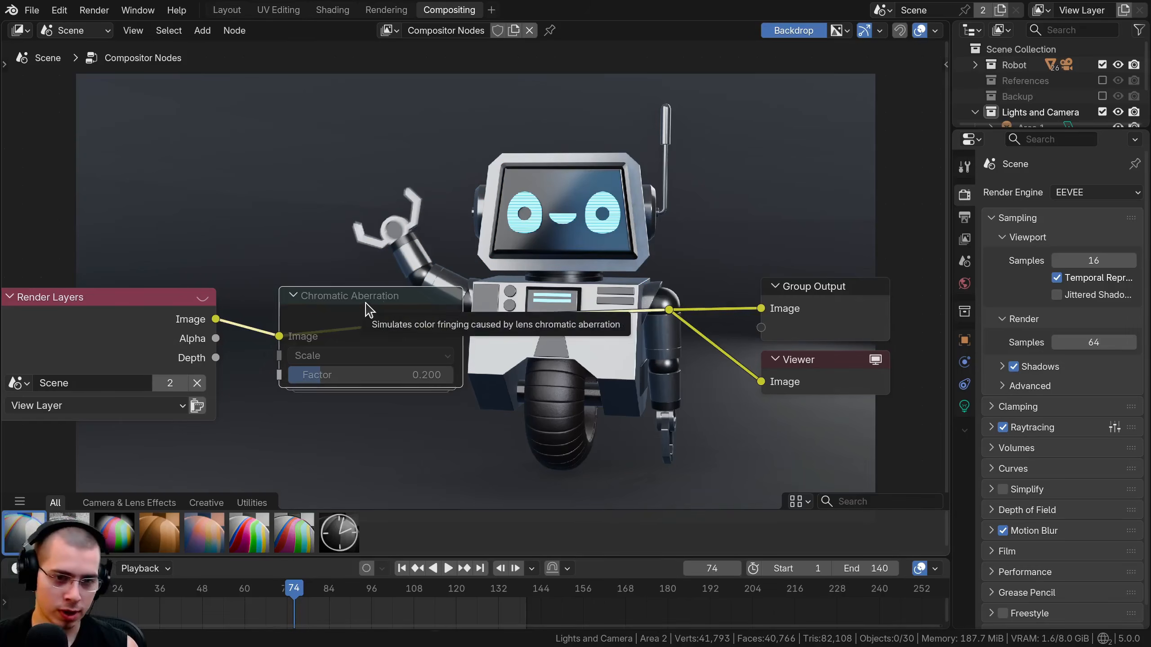
key("m")
Raise the Chromatic Aberration node's Factor to about 0.255 with the Scale type.
left_click_drag(336, 305, 342, 306)
middle_click_drag(340, 317, 329, 353)
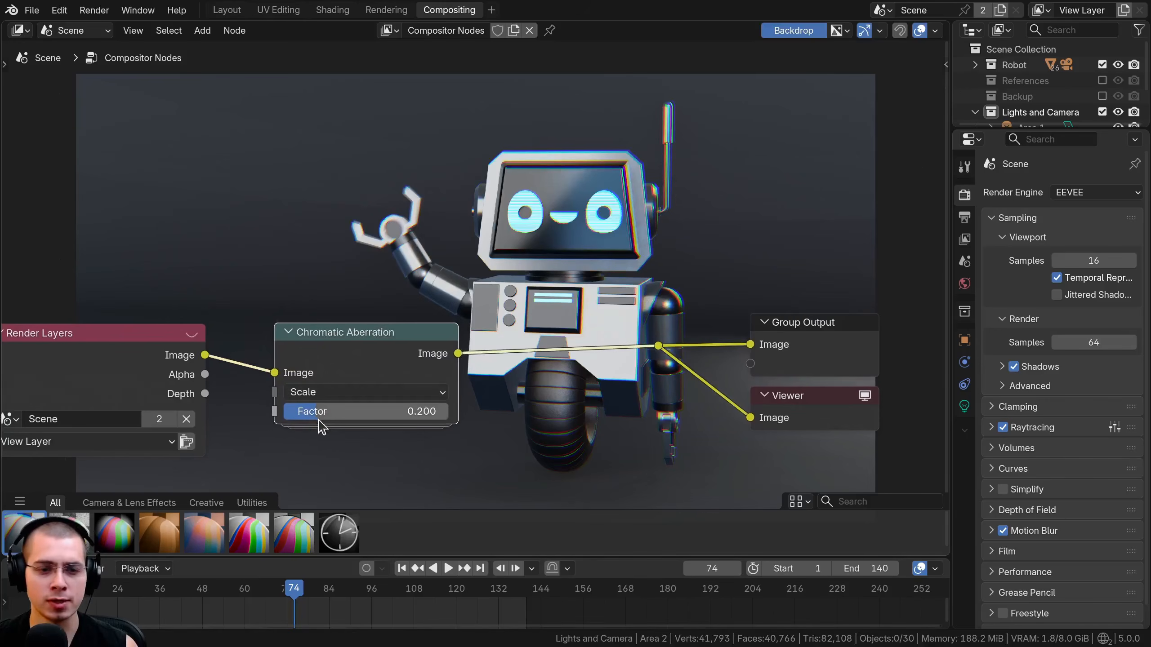
left_click_drag(319, 419, 330, 419)
left_click_drag(343, 411, 332, 411)
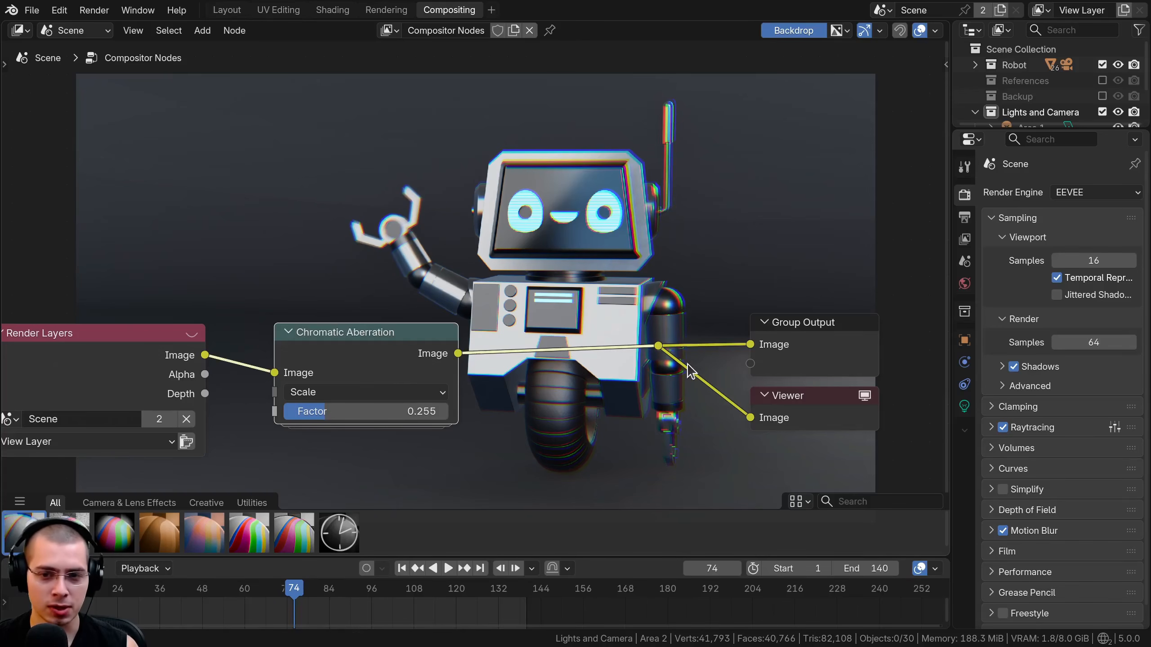
left_click_drag(385, 418, 382, 417)
Try the Lens Dispersion type on the Chromatic Aberration node with a Factor of about 0.221, and return it to Scale.
left_click(337, 374)
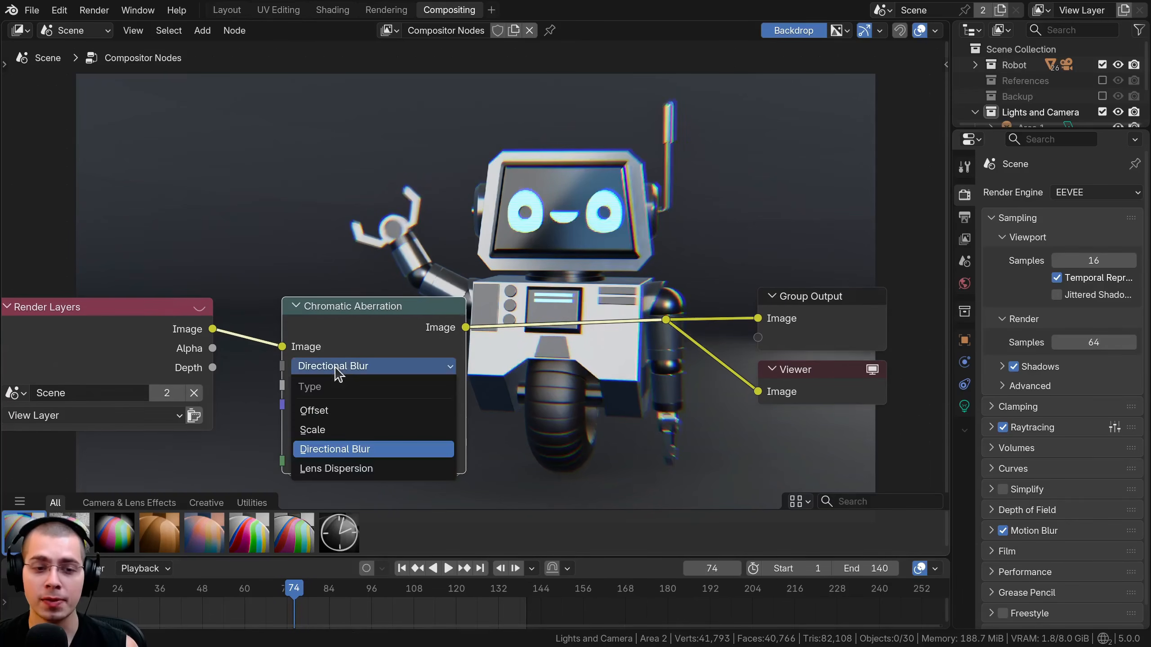
left_click(335, 469)
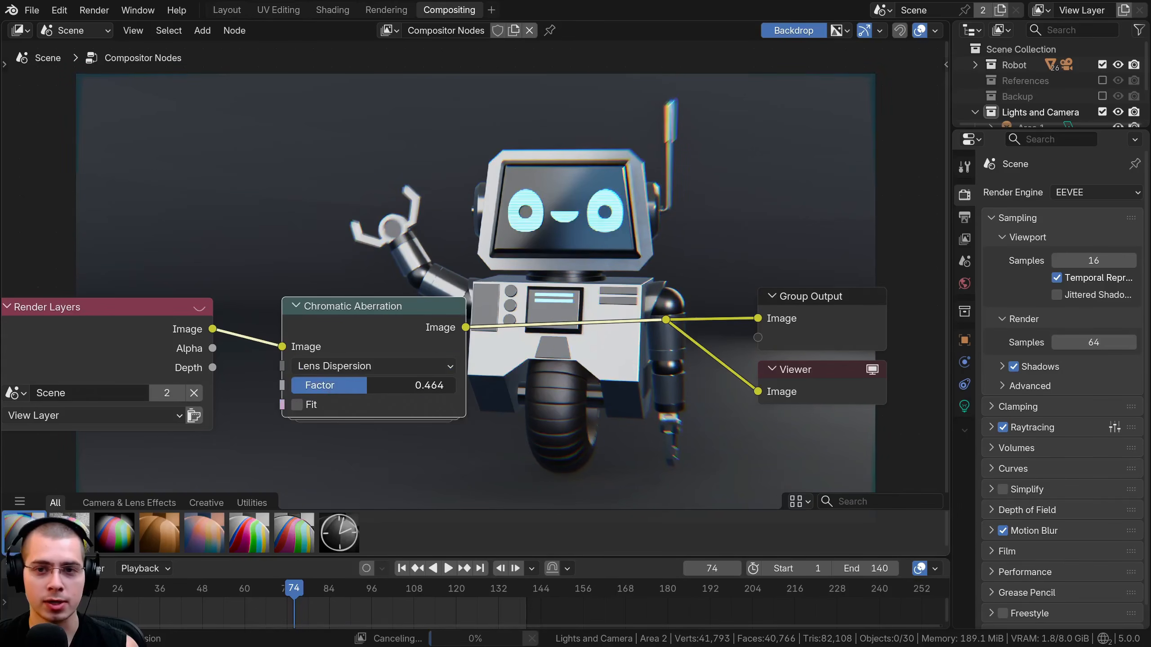
left_click_drag(376, 384, 352, 387)
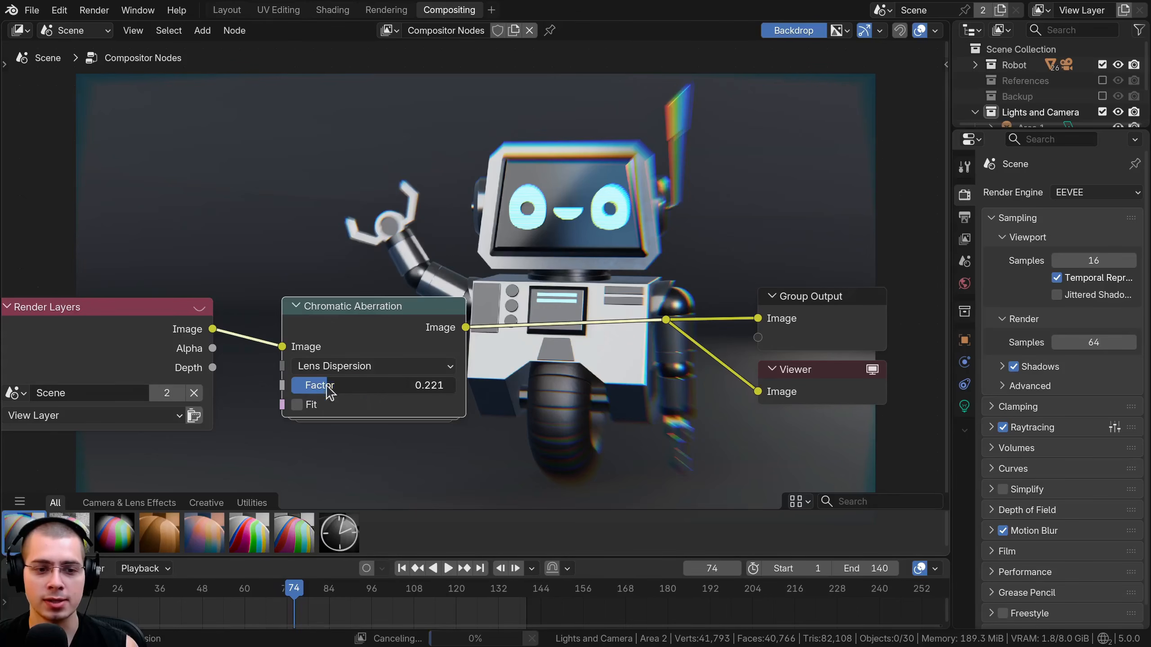
left_click(326, 366)
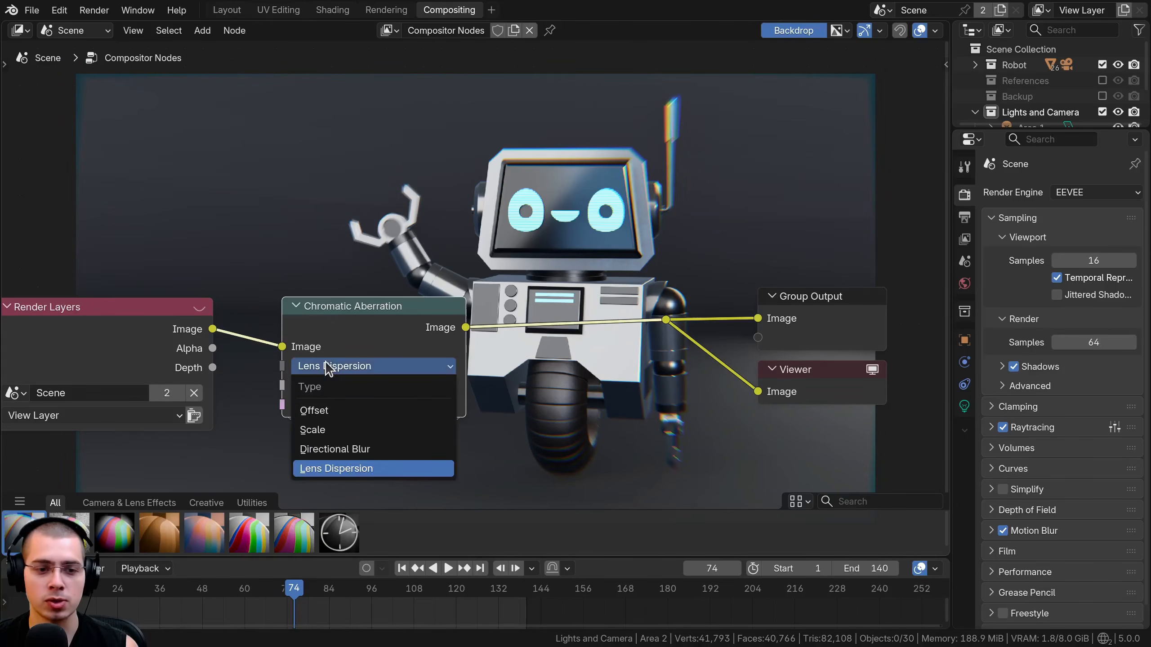
left_click(335, 432)
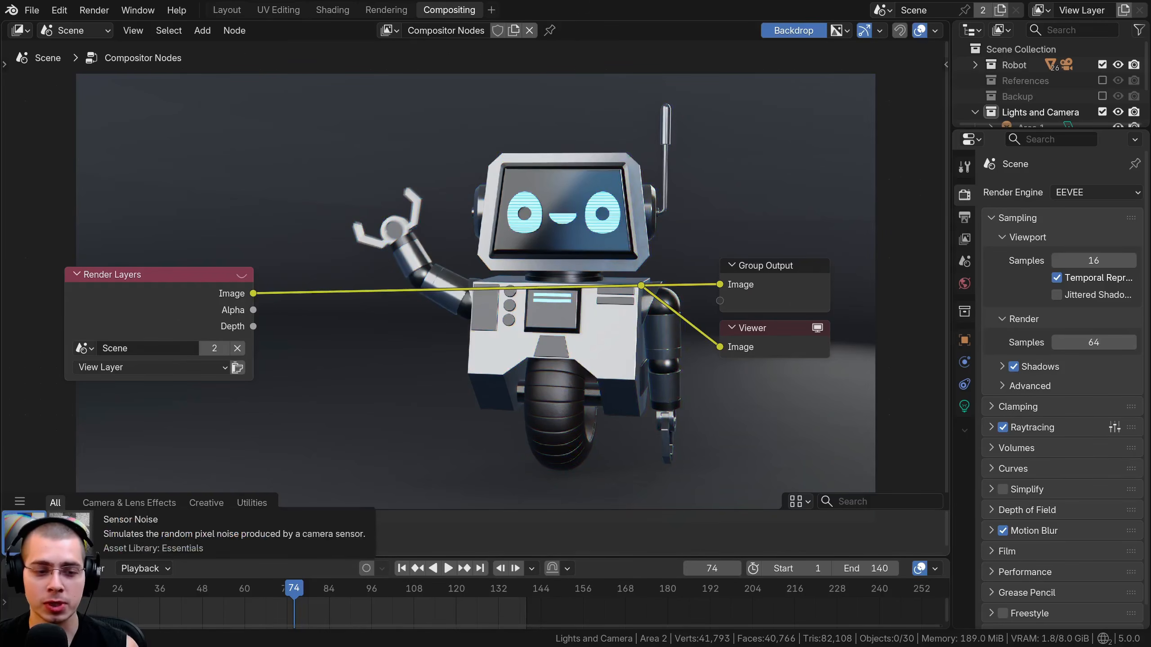
Insert a Sensor Noise node between Render Layers and the output nodes, with Luminance Noise 0 and Chroma Noise about 0.698.
left_click_drag(68, 530, 401, 161)
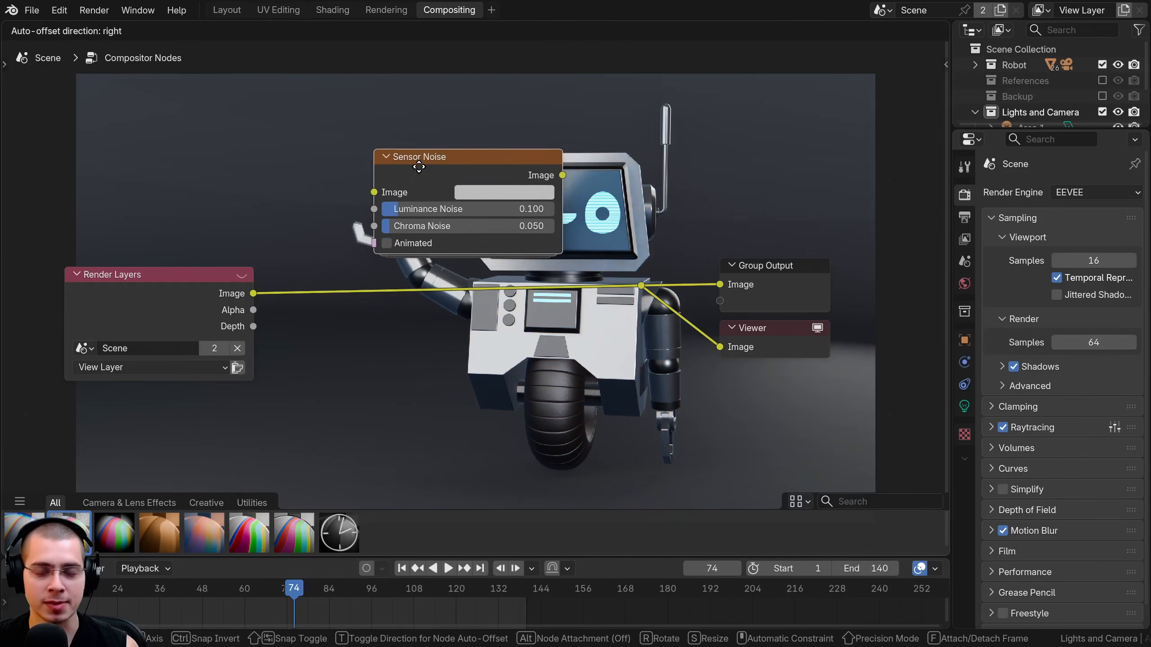
left_click_drag(336, 385, 501, 405)
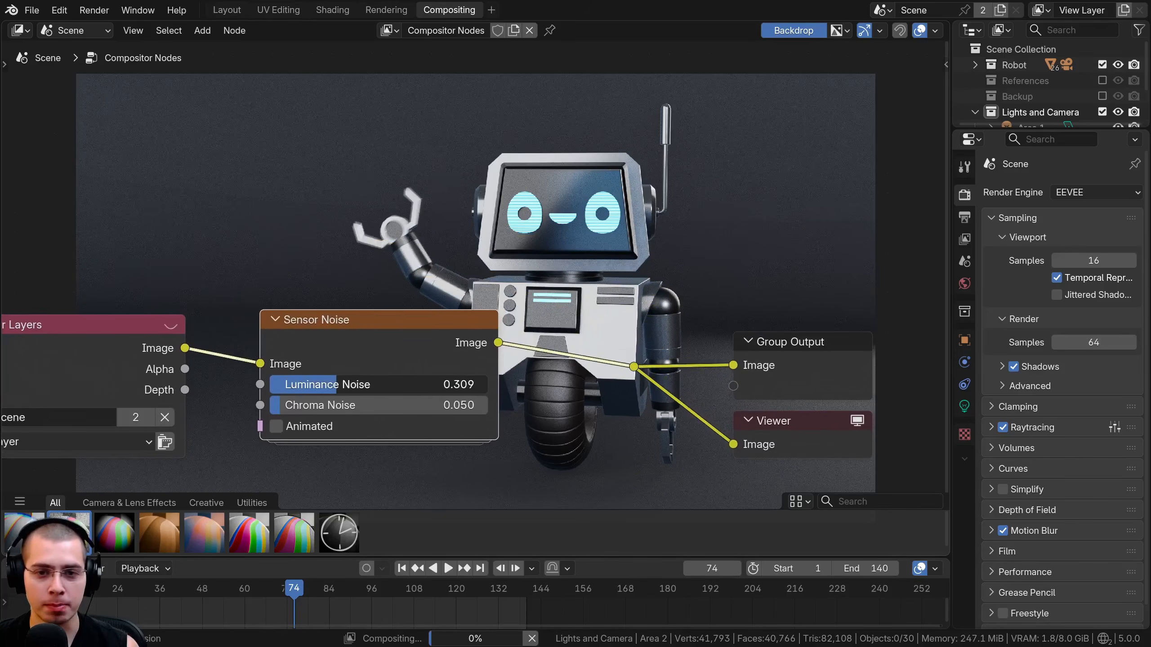
left_click_drag(413, 405, 271, 384)
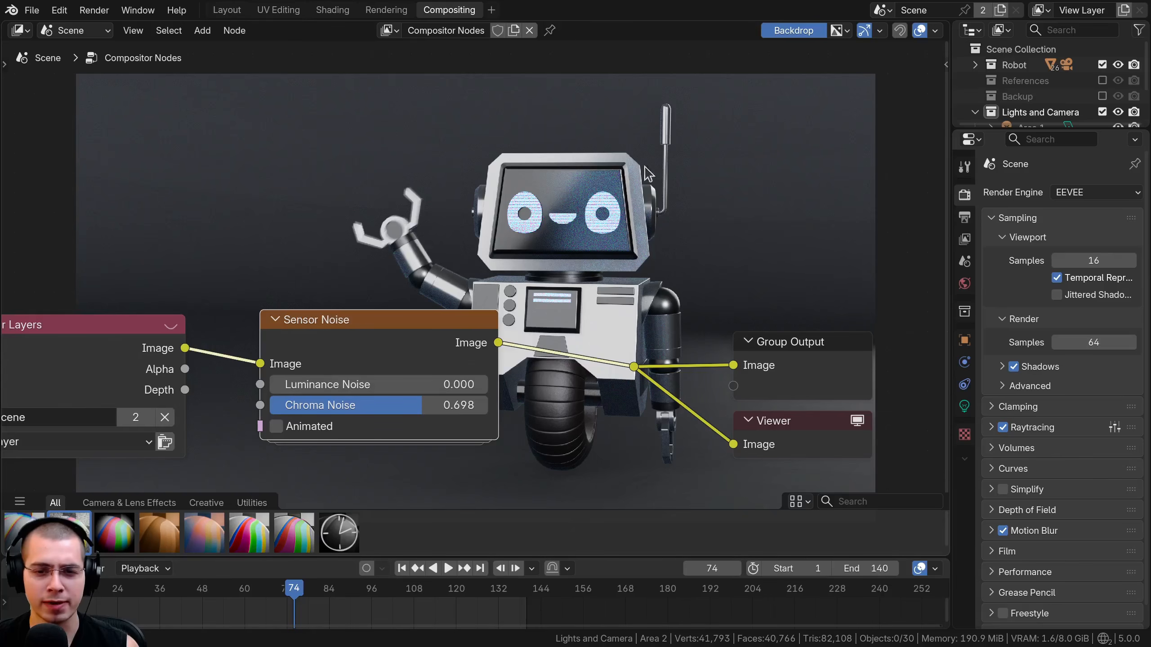
Check the chroma noise on the robot's face up close, and set Chroma Noise to about 0.012 and Luminance Noise to about 0.784.
middle_click_drag(640, 278, 630, 366)
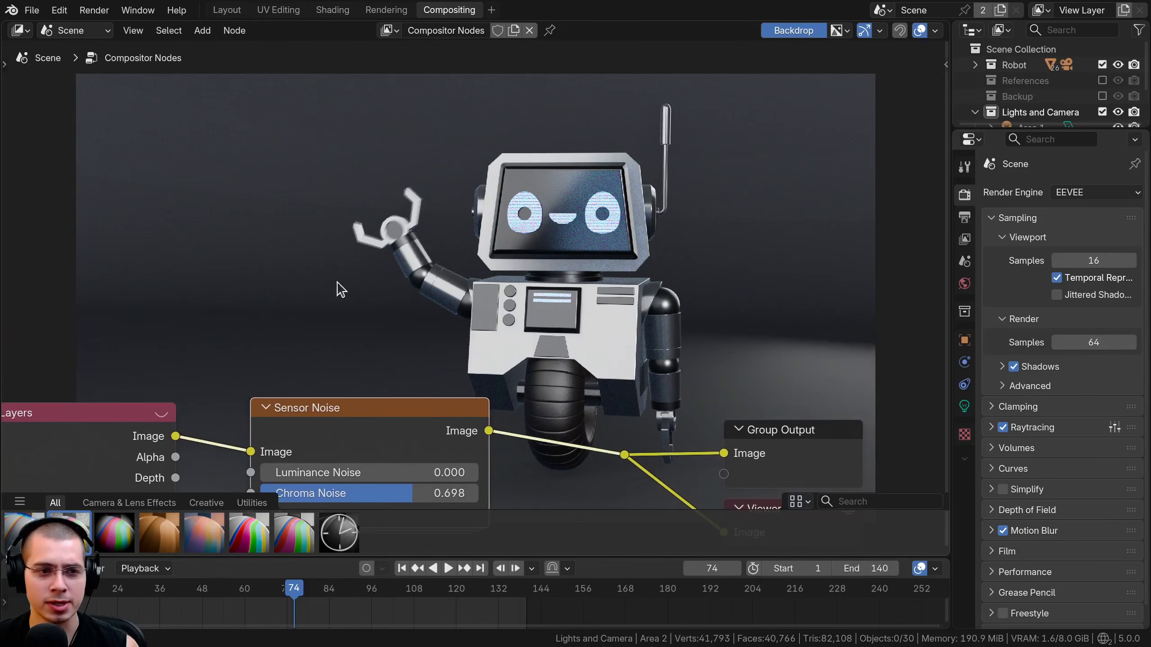
middle_click_drag(325, 251, 338, 179)
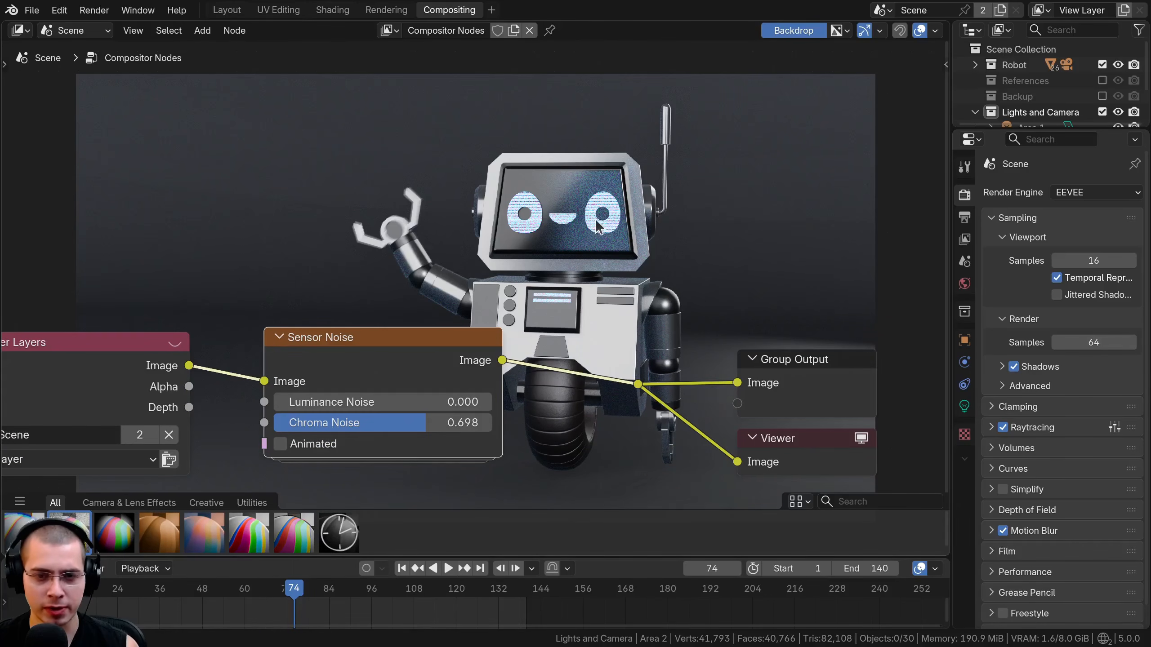
key("alt+v")
key("alt+v")
key("alt+v")
key("alt+v")
middle_click_drag(672, 212, 437, 358, "alt")
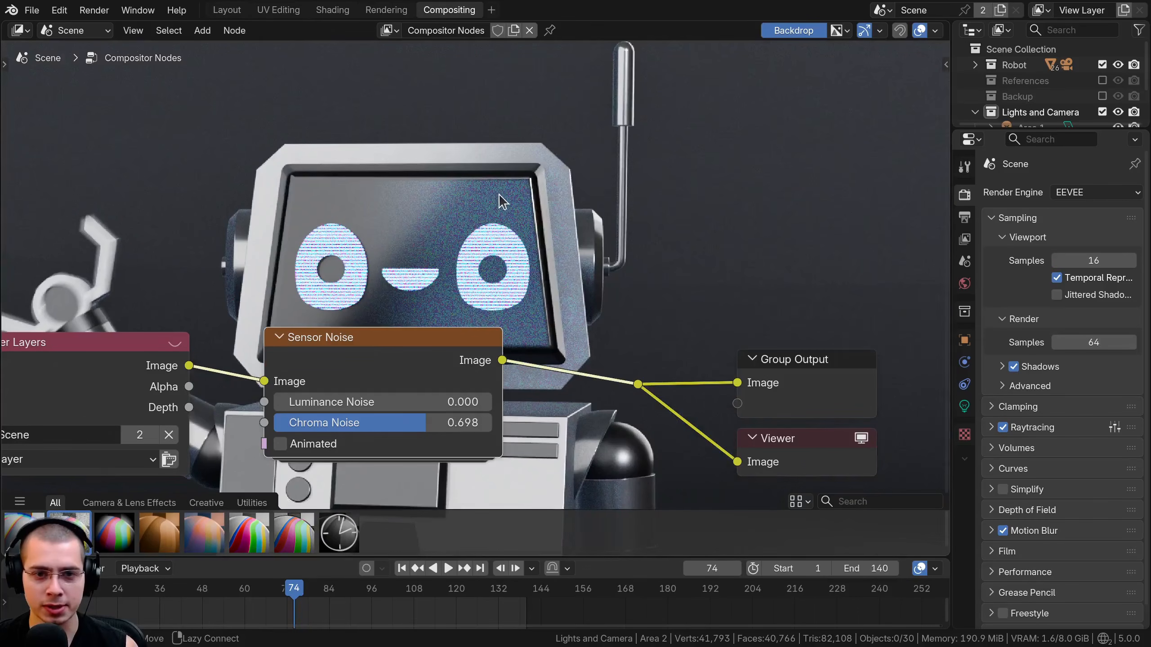
key("alt+v")
mouse_move(445, 422)
left_mouse_down()
mouse_move(327, 422)
mouse_move(341, 405)
mouse_move(448, 402)
left_mouse_up()
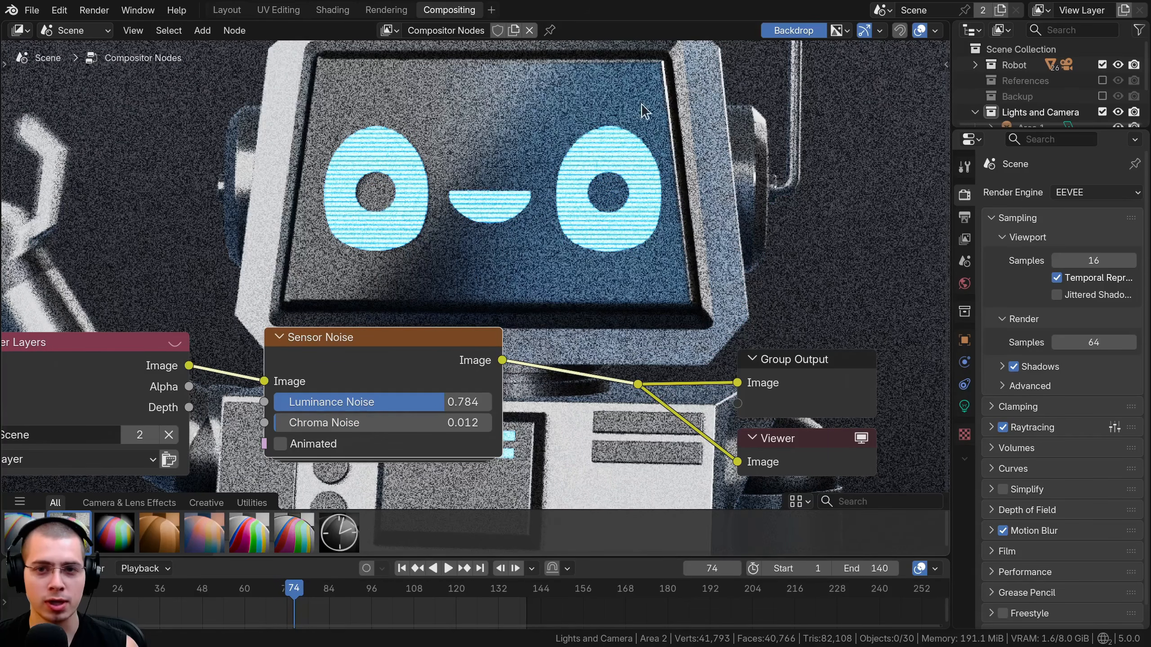
Reduce the Sensor Noise node's Luminance Noise to about 0.442.
middle_click_drag(565, 118, 564, 146)
key("alt+v")
key("v")
key("v")
key("v")
key("v")
key("v")
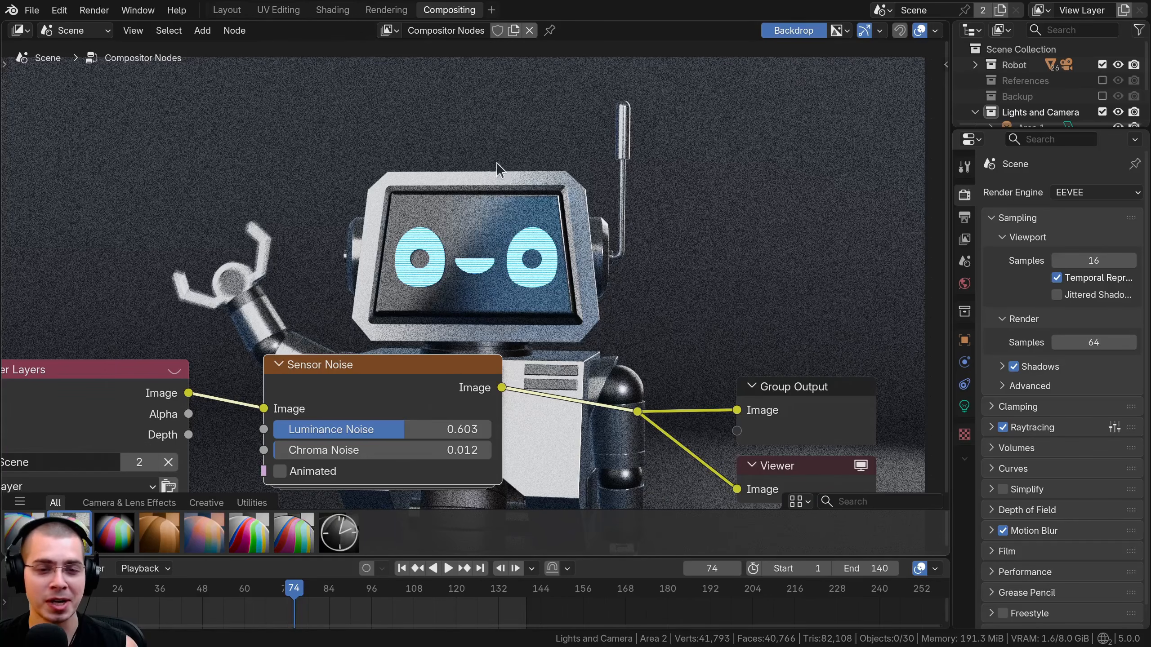
mouse_move(386, 429)
left_mouse_down()
mouse_move(322, 429)
mouse_move(369, 429)
left_mouse_up()
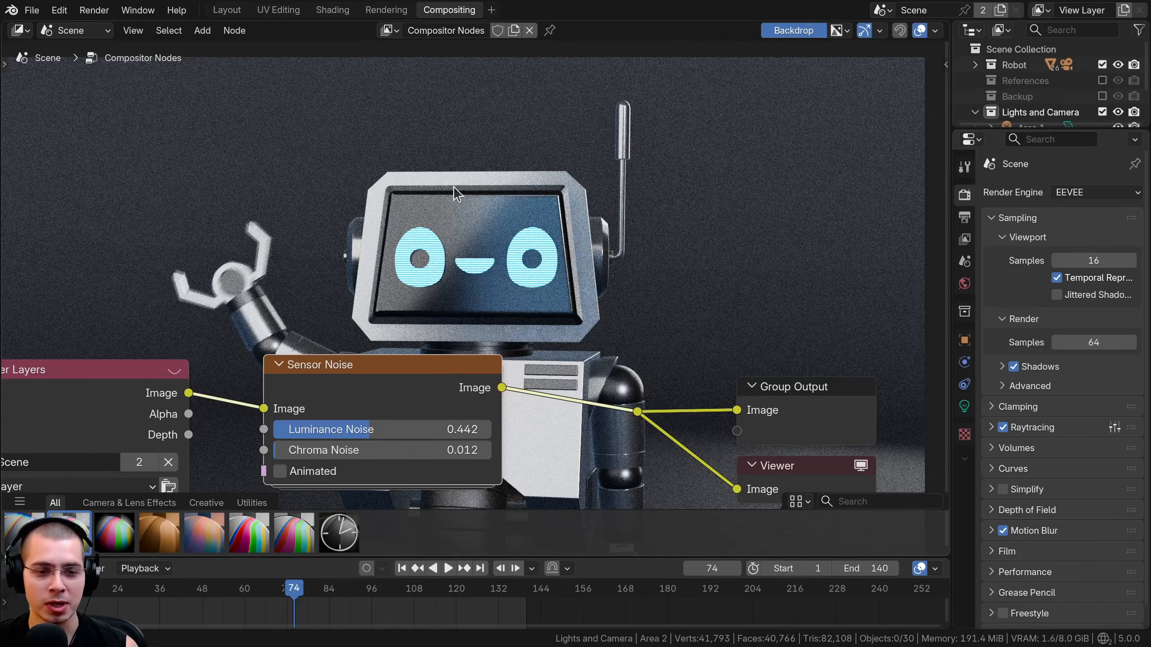
Enable the Animated option on the Sensor Noise node.
left_click(280, 473)
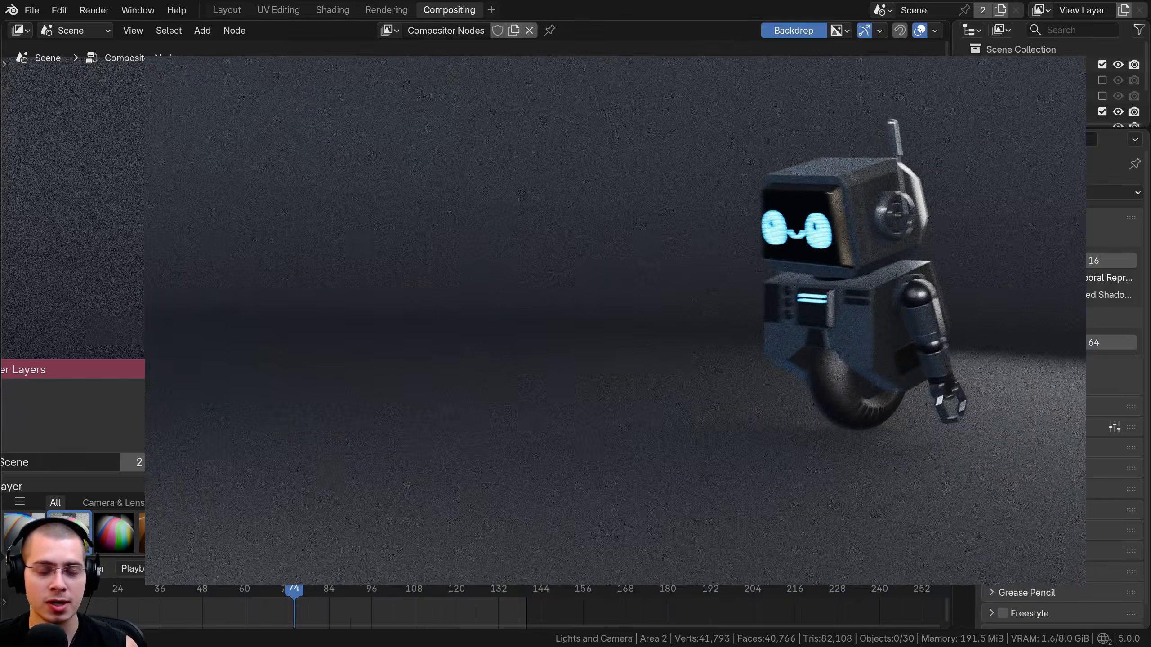
left_click_drag(327, 358, 349, 351)
middle_click_drag(349, 352, 397, 284)
left_click_drag(397, 284, 408, 281)
Replace the Sensor Noise node with a Vignette node using a Factor of about 0.539 and Feather of about 0.723.
key("ctrl+x")
scroll(454, 276, "down", 2)
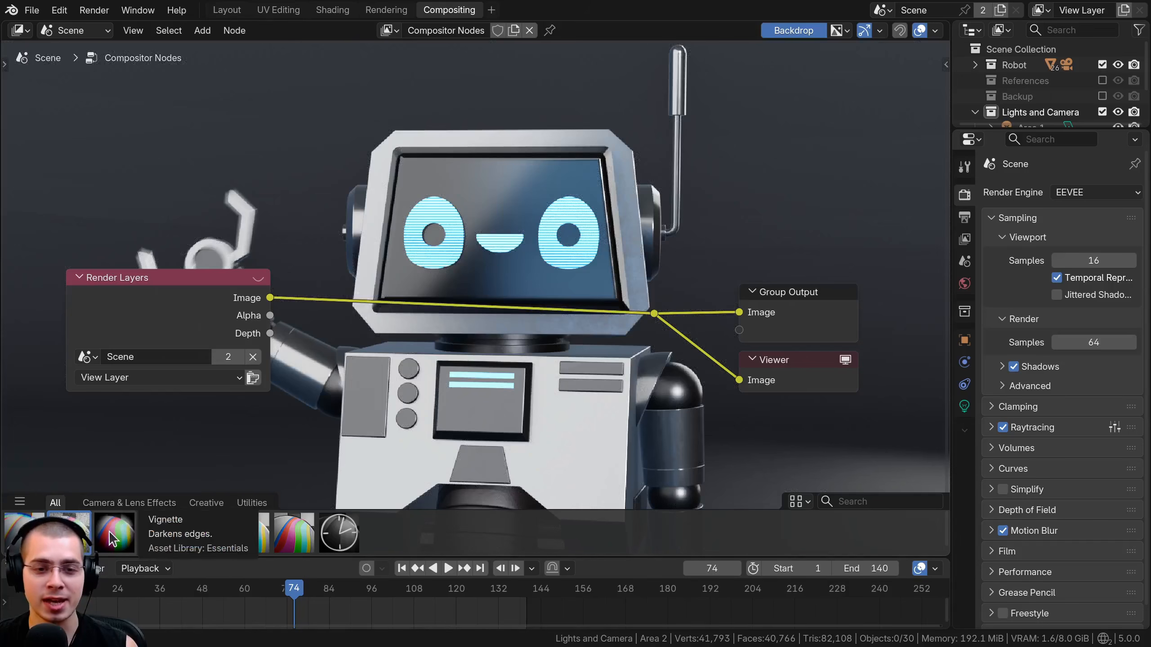
left_click_drag(114, 536, 471, 152)
left_click_drag(481, 365, 457, 388)
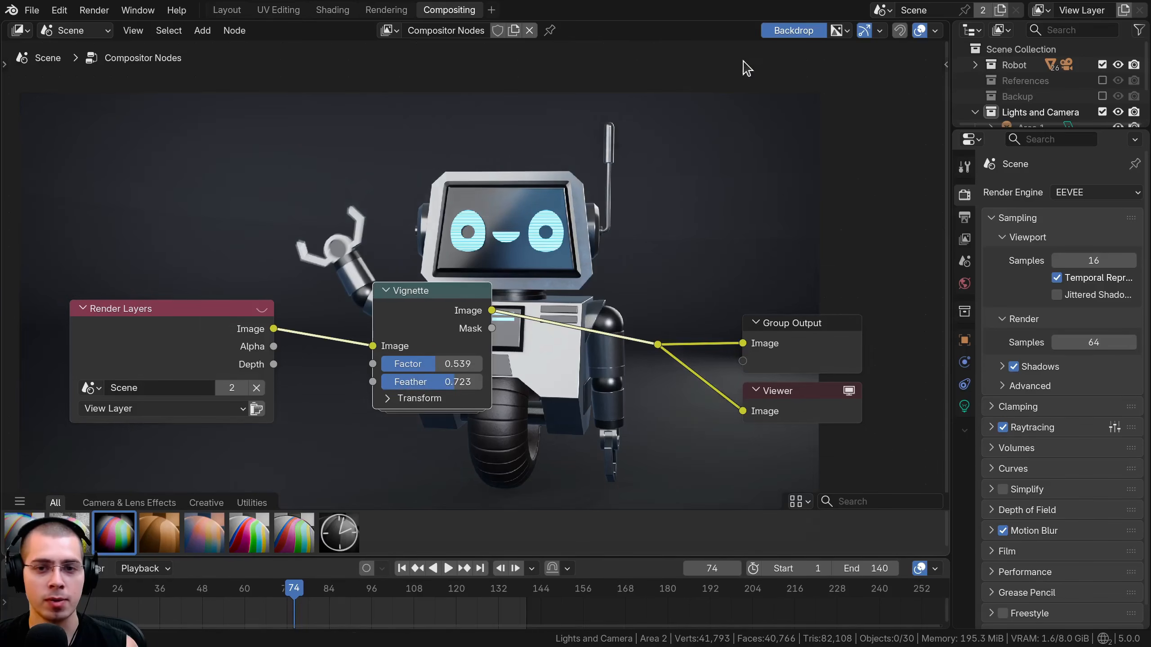
middle_click_drag(638, 217, 635, 216)
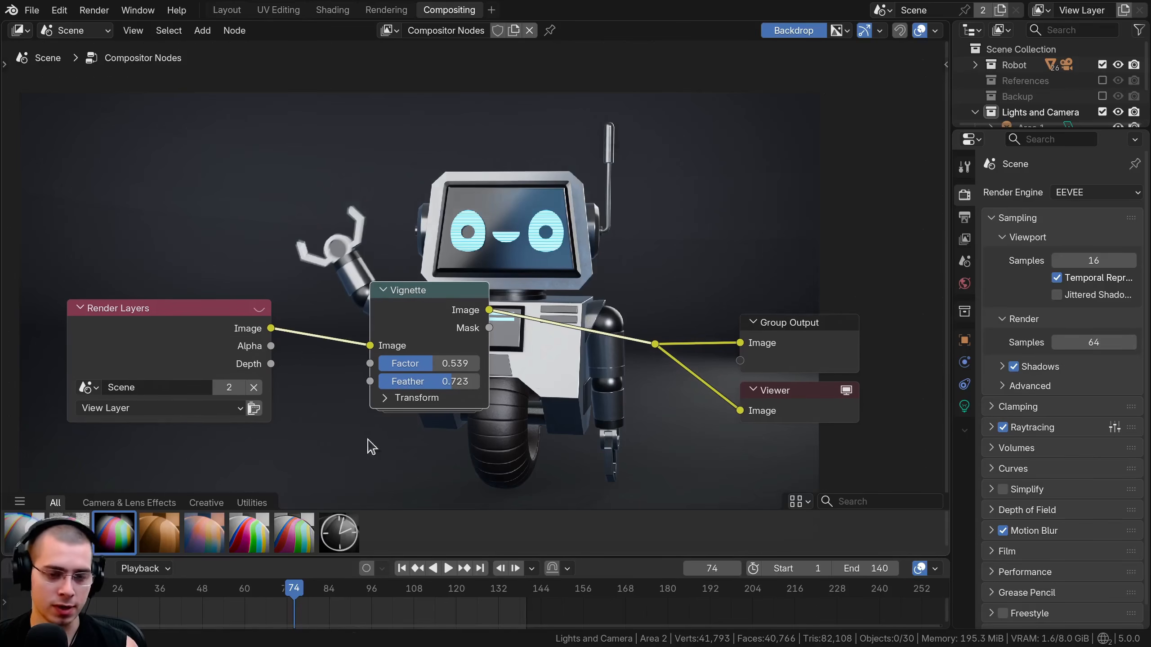
Expand the Vignette node's Transform settings, widen the node and set both Scale values to 0.650.
left_click(385, 398)
key("Home")
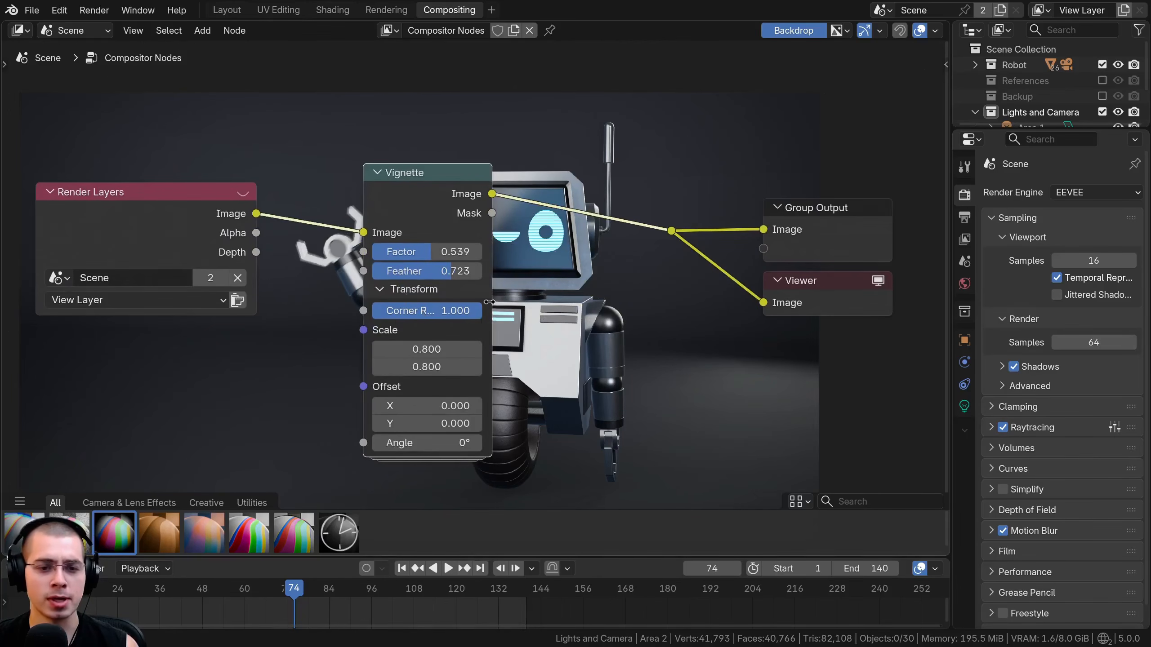
left_click_drag(490, 303, 549, 290)
left_click_drag(512, 236, 509, 236)
mouse_move(481, 350)
left_mouse_down()
mouse_move(441, 368)
mouse_move(483, 368)
left_mouse_up()
left_click_drag(460, 407, 521, 408)
right_click(521, 408)
middle_click_drag(685, 165, 648, 354)
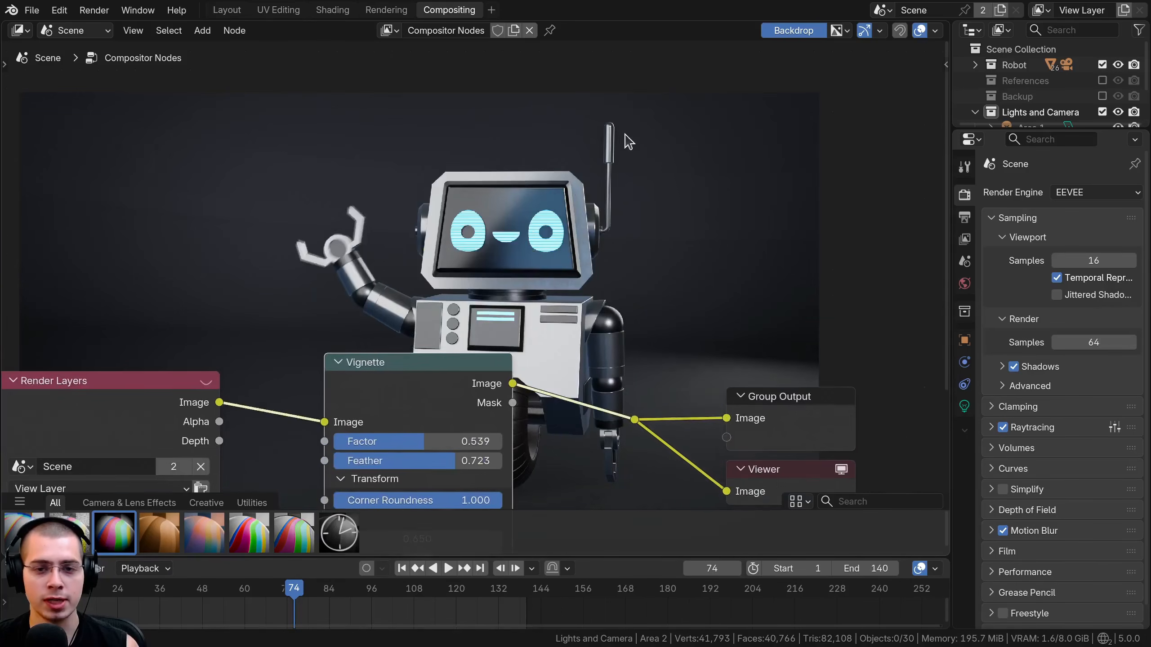
Try lower Corner Roundness values on the Vignette node and return it to 1.000.
middle_click_drag(569, 247, 583, 77)
left_click_drag(459, 339, 452, 339)
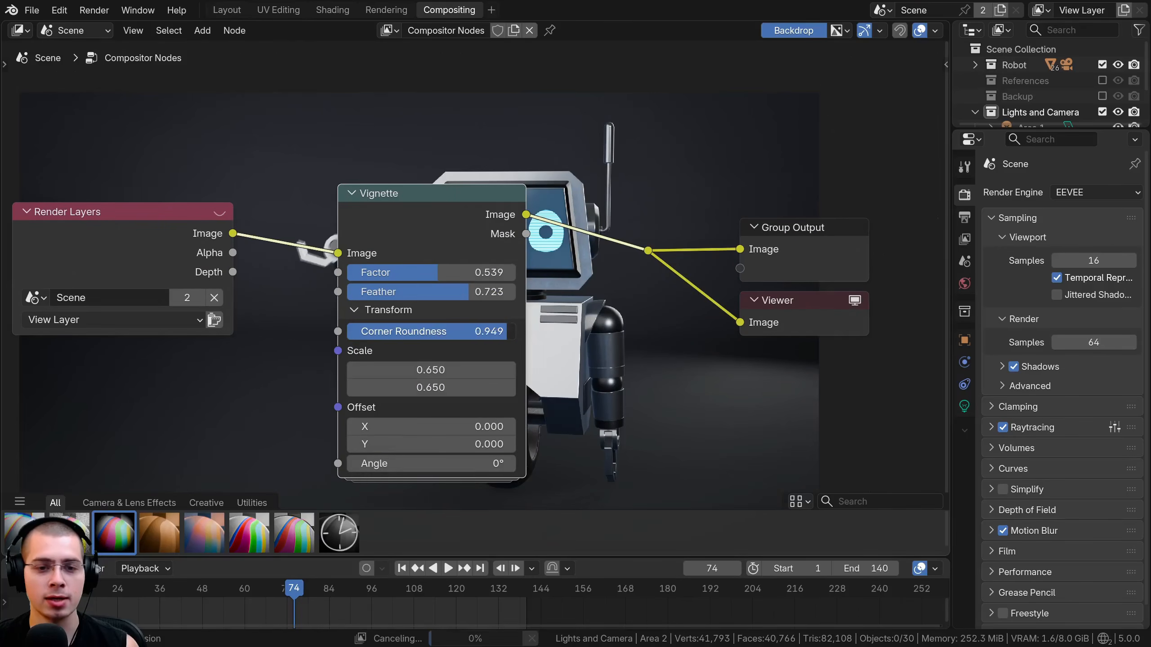
left_click_drag(386, 333, 373, 334)
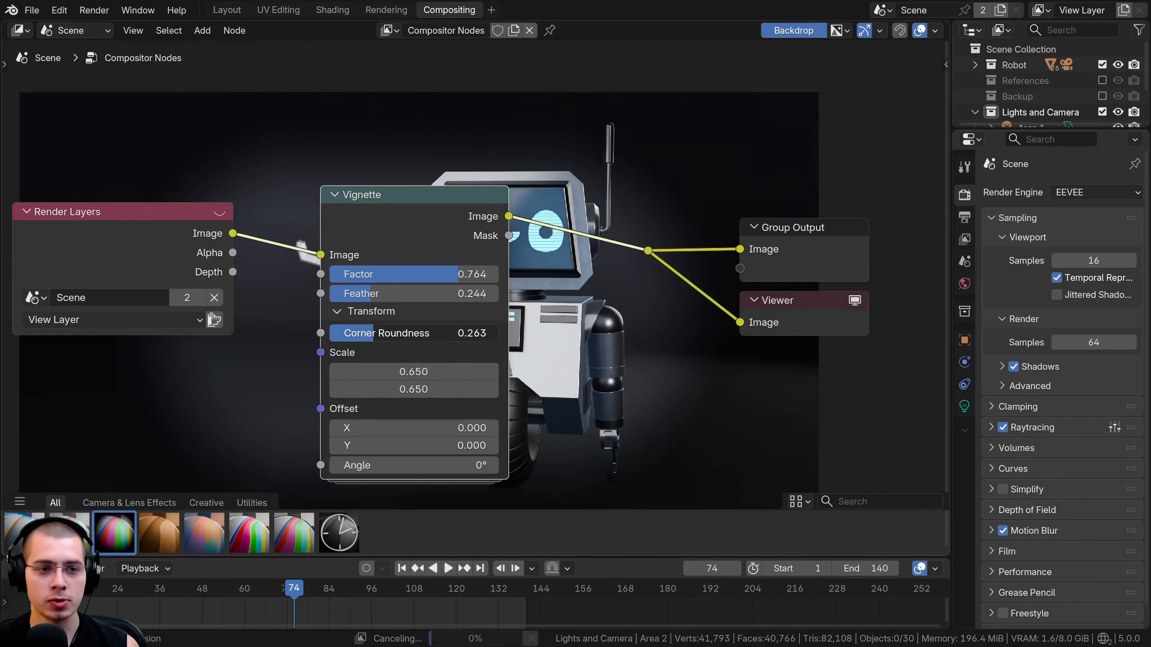
Set the Vignette node's Factor to about 0.764 and its Feather to about 0.244.
middle_click_drag(307, 296, 326, 398)
left_click_drag(403, 435, 593, 376)
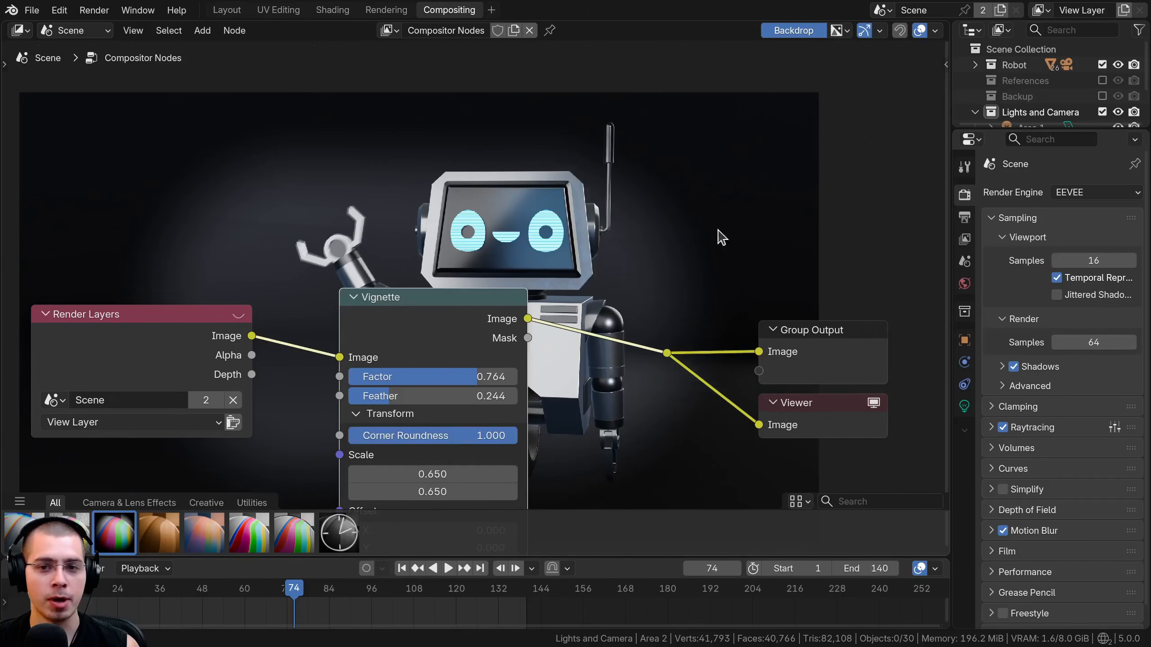
scroll(550, 384, "up", 1)
middle_click_drag(550, 384, 539, 216)
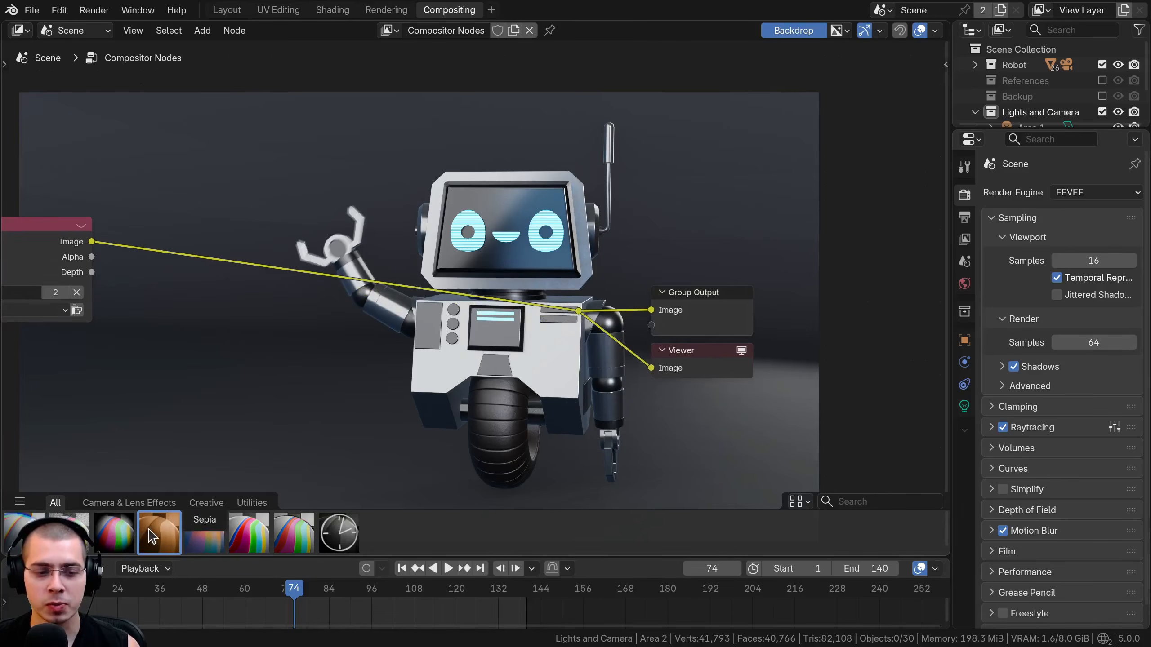
Replace the Vignette node with a Sepia node between Render Layers and the output nodes.
left_click_drag(149, 529, 238, 341)
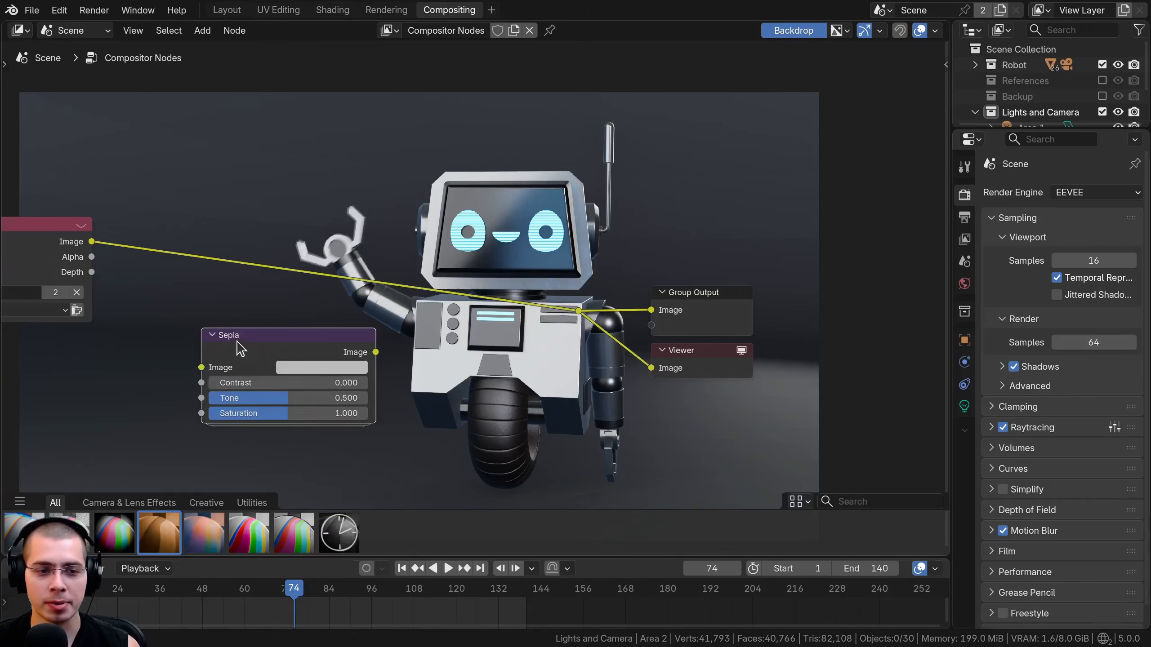
left_click(211, 249)
left_click_drag(207, 241, 239, 238)
middle_click_drag(342, 265, 376, 303)
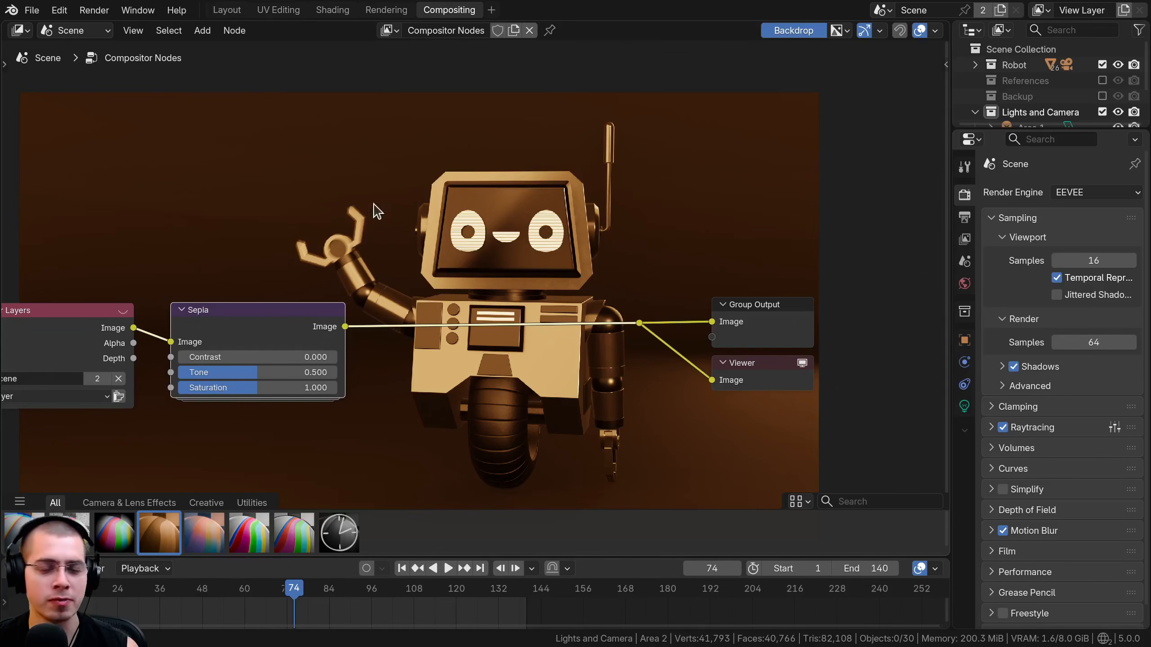
middle_click_drag(356, 311, 396, 299)
scroll(390, 299, "up", 1)
Try a different Contrast on the Sepia node and undo the change.
left_click_drag(312, 352, 308, 352)
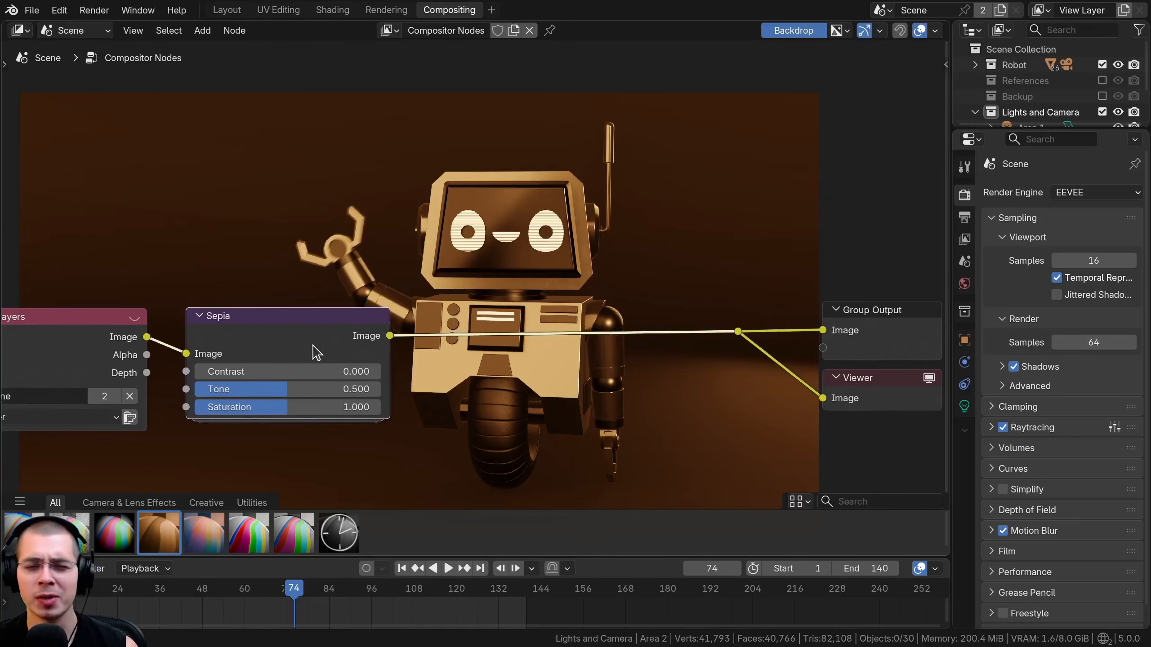
middle_click_drag(300, 370, 280, 372)
left_click_drag(262, 373, 262, 408)
key("ctrl+z")
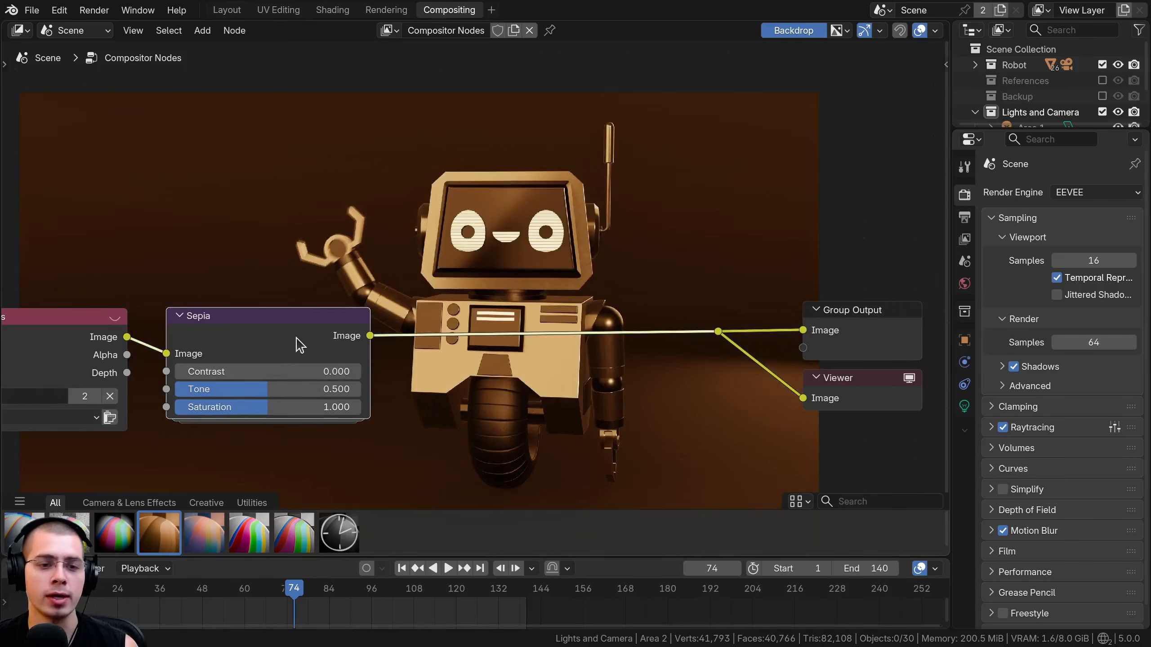
Replace the Sepia node with a Split Toning node between Render Layers and the output nodes.
key("ctrl+x")
left_click_drag(212, 541, 311, 245)
left_click(295, 285)
middle_click_drag(353, 297, 345, 331)
left_click_drag(344, 331, 328, 334)
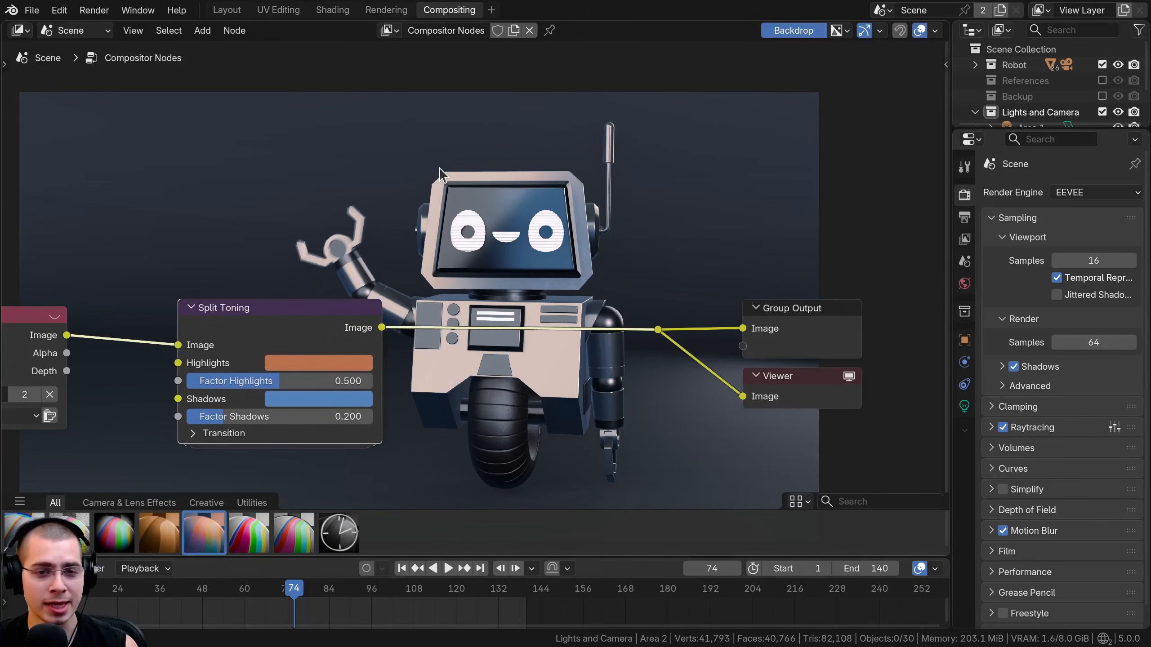
middle_click_drag(520, 376, 545, 362)
Set the Split Toning node's Highlights color to a saturated red-orange, #FF2E00, at full brightness.
left_click(335, 346)
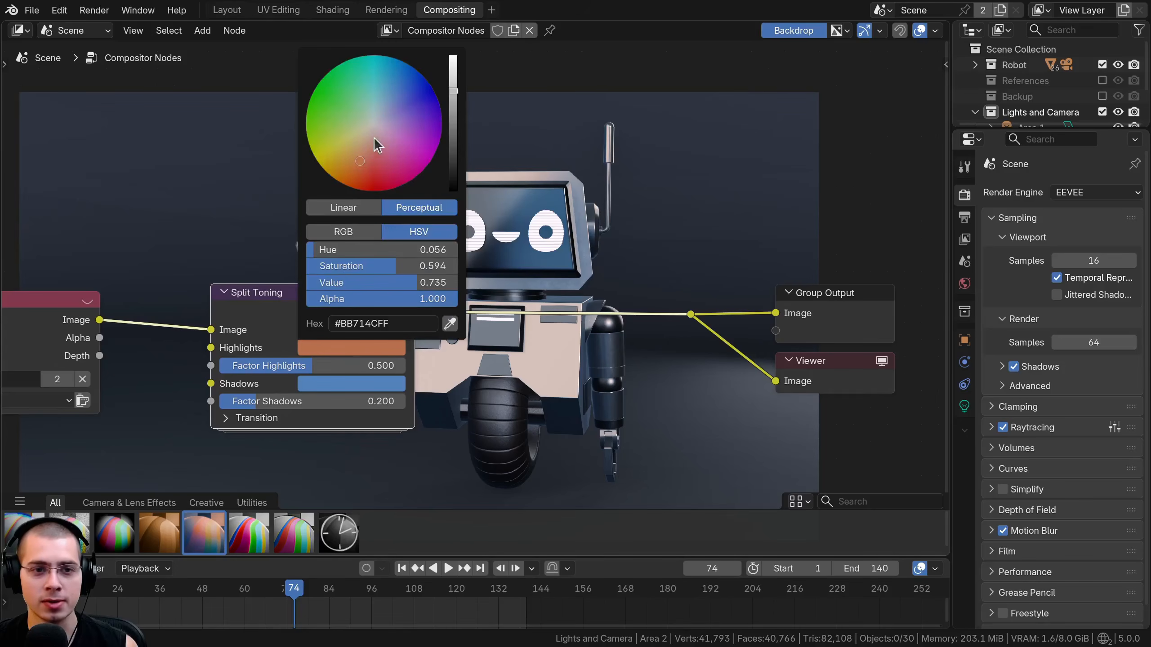
scroll(367, 144, "up", 4)
scroll(365, 146, "up", 2)
left_click_drag(362, 155, 361, 190)
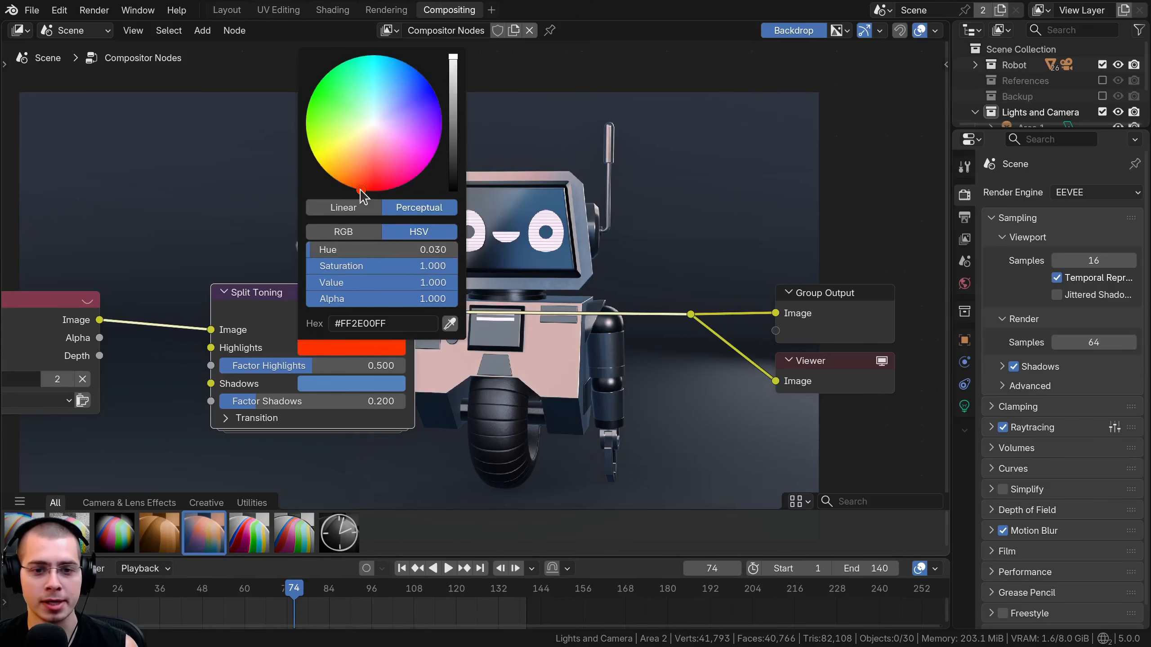
Set the Split Toning node's Shadows color to a fully saturated, bright blue.
left_click(319, 384)
scroll(396, 131, "up", 6)
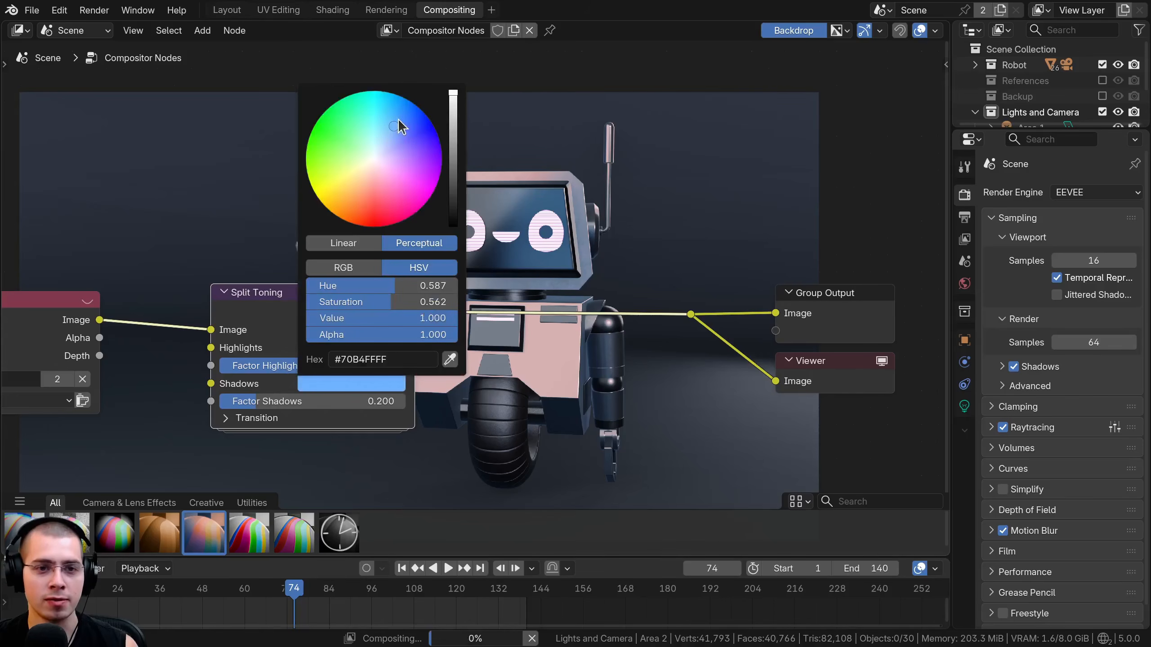
left_click_drag(401, 127, 422, 110)
middle_click_drag(551, 304, 501, 383)
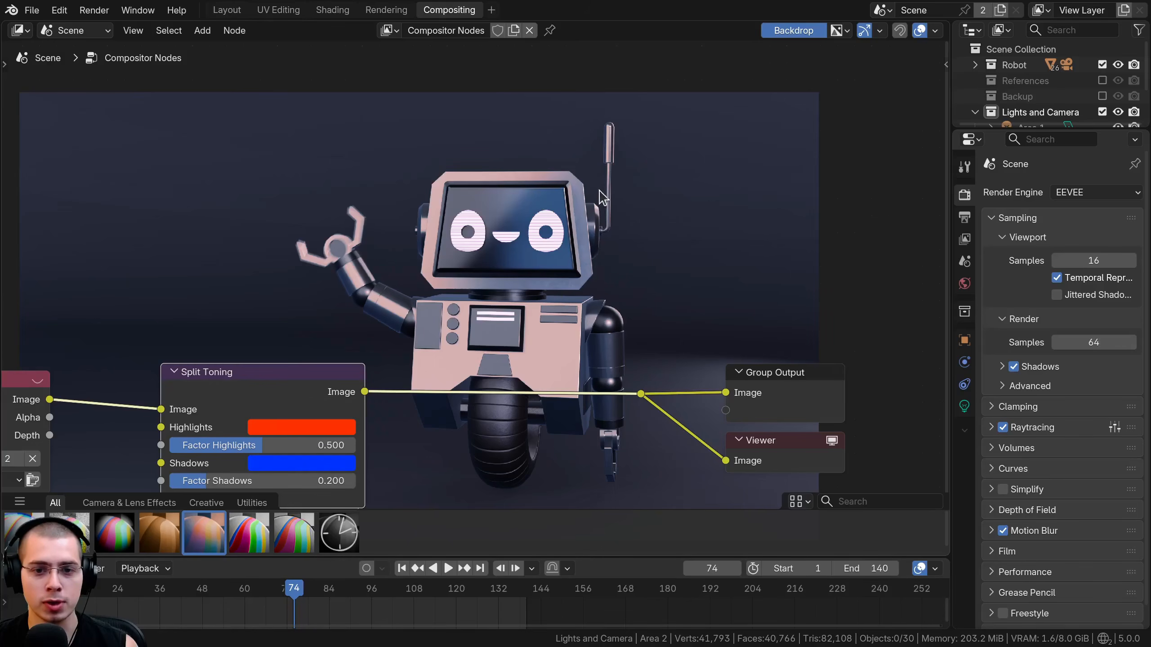
Set Split Toning's Factor Shadows to about 0.562 and try Factor Highlights values such as 0.857 and 0.462.
middle_click_drag(392, 387, 400, 356)
left_click_drag(288, 414, 355, 414)
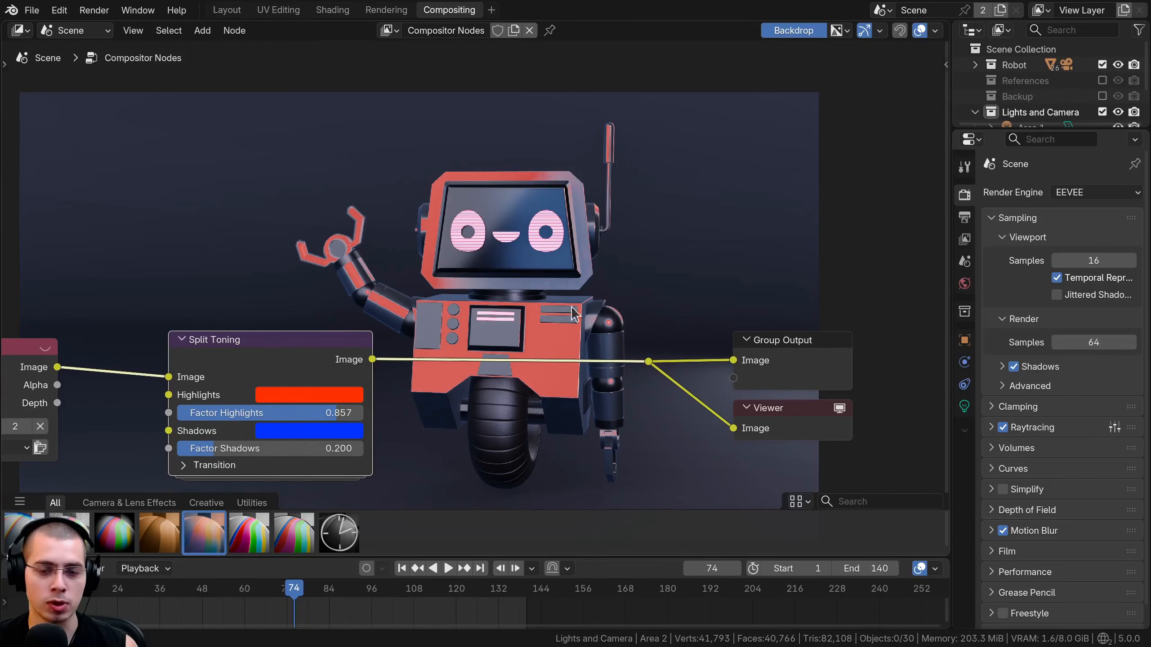
left_click_drag(282, 415, 281, 449)
mouse_move(282, 414)
left_mouse_down()
mouse_move(311, 414)
mouse_move(299, 414)
left_mouse_up()
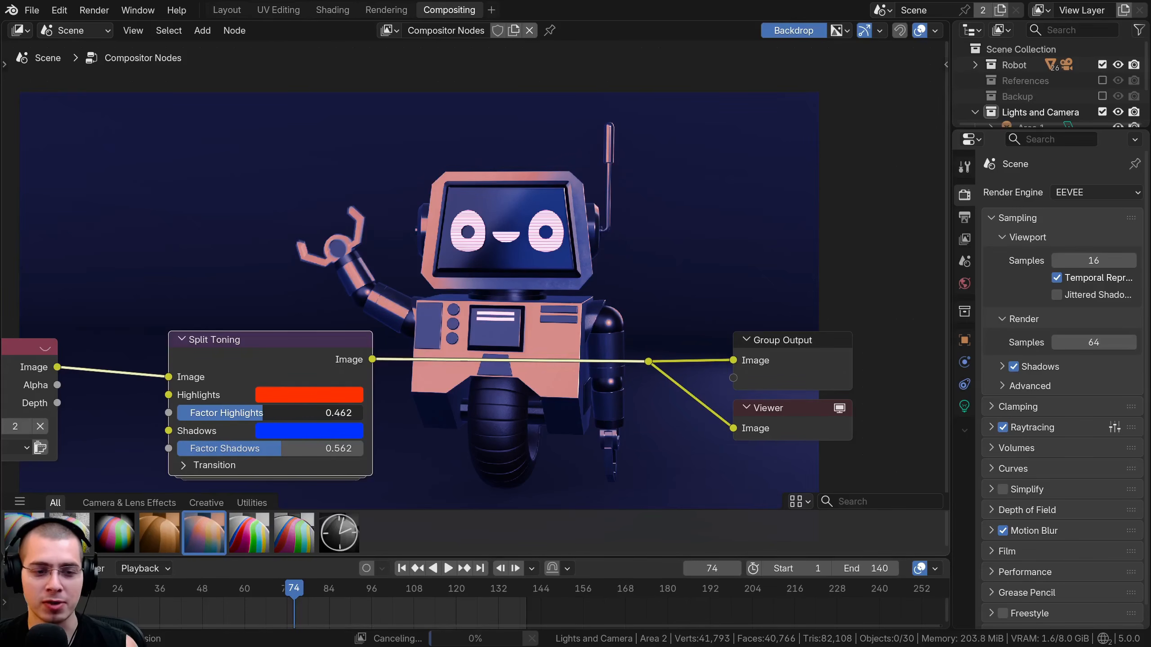
left_click_drag(225, 413, 209, 413)
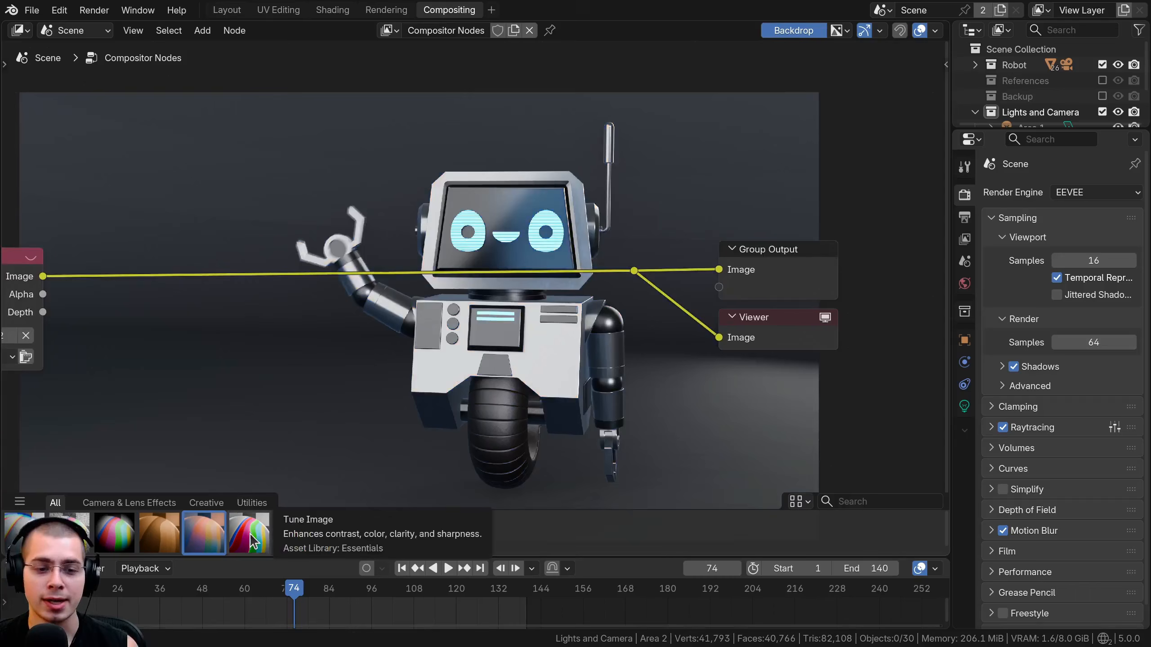
Replace the Split Toning node with a Tune Image node between Render Layers and the output nodes.
left_click_drag(256, 542, 164, 240)
middle_click_drag(212, 257, 250, 335)
left_click_drag(250, 335, 231, 342)
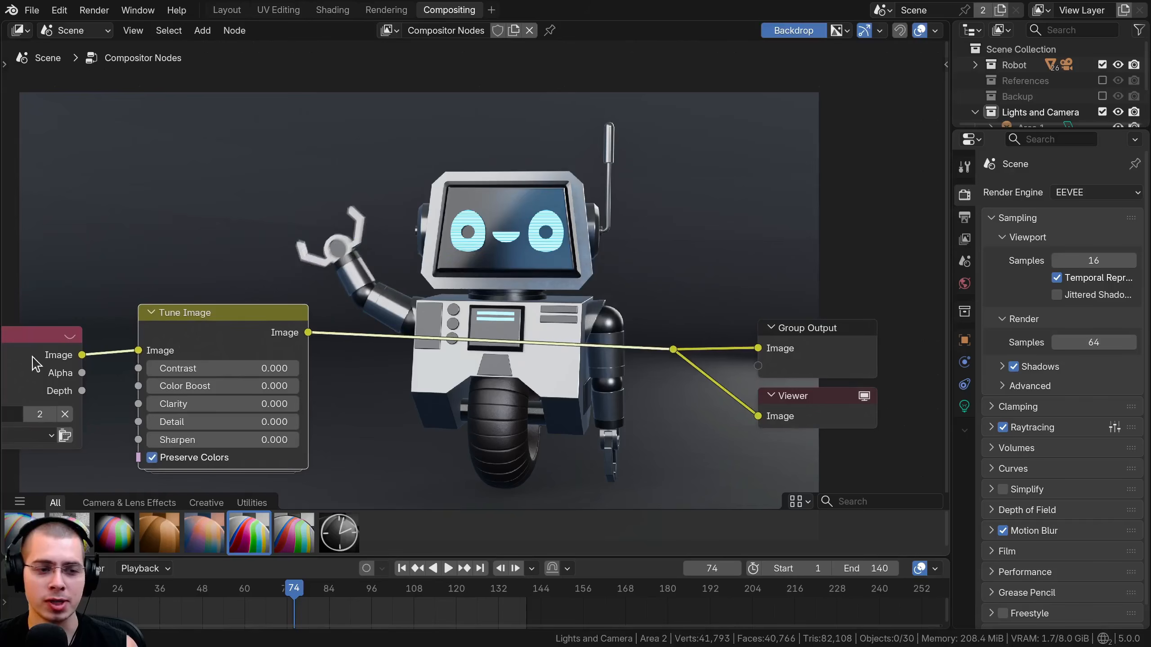
left_click_drag(37, 361, 65, 342)
scroll(159, 288, "up", 1)
middle_click_drag(184, 349, 157, 299)
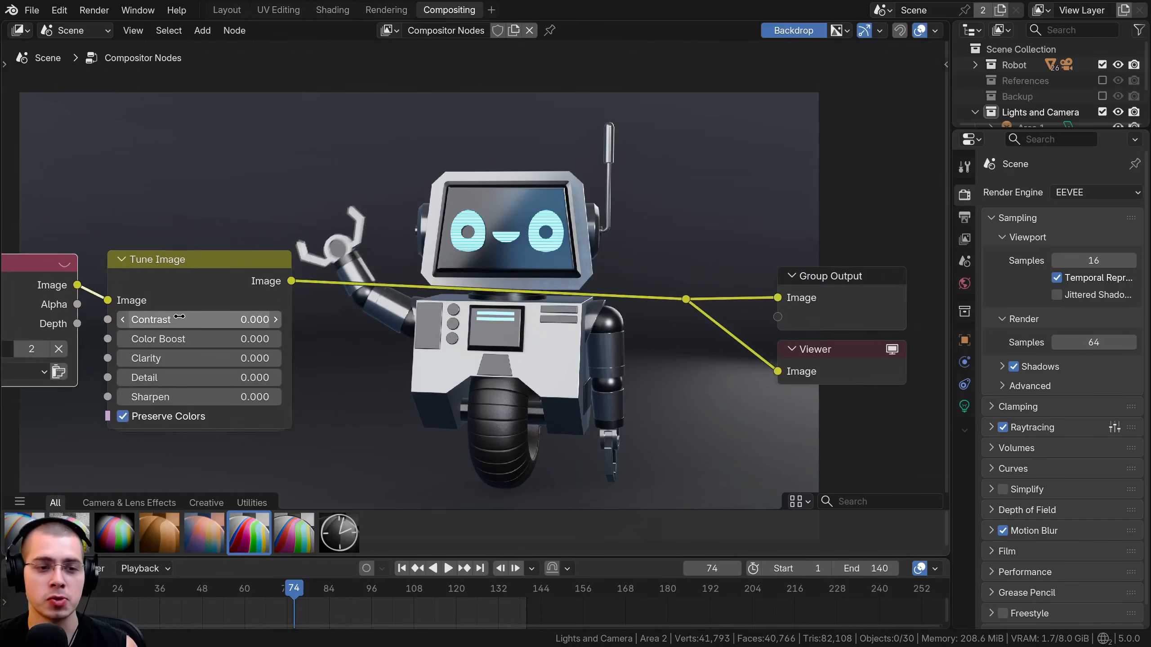
Try a Contrast of about 4.98 and a Color Boost of about 0.976 on the Tune Image node, restoring each to 0.
left_click_drag(179, 316, 190, 317)
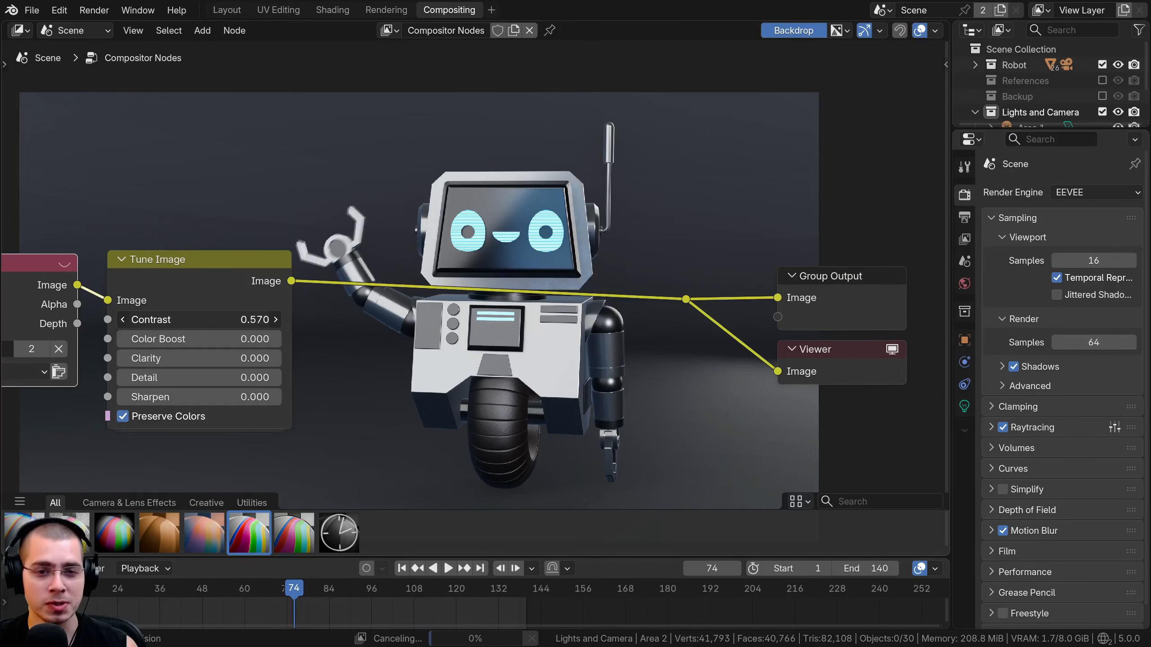
left_click_drag(311, 320, 405, 320)
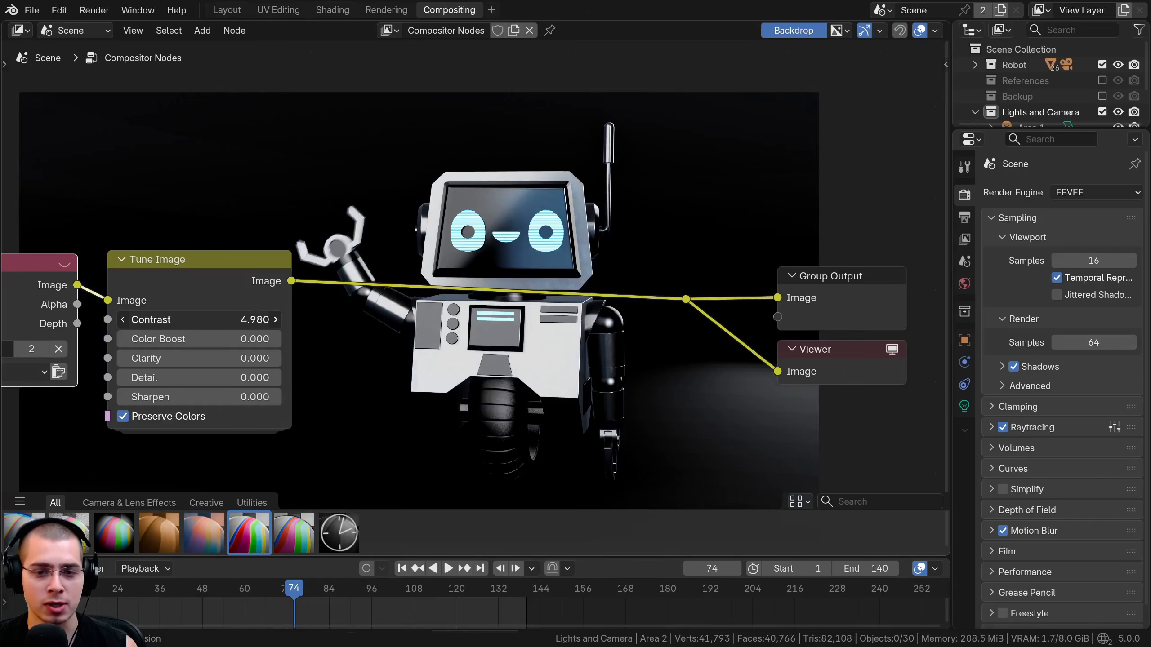
right_click(179, 320)
left_click_drag(172, 339, 332, 339)
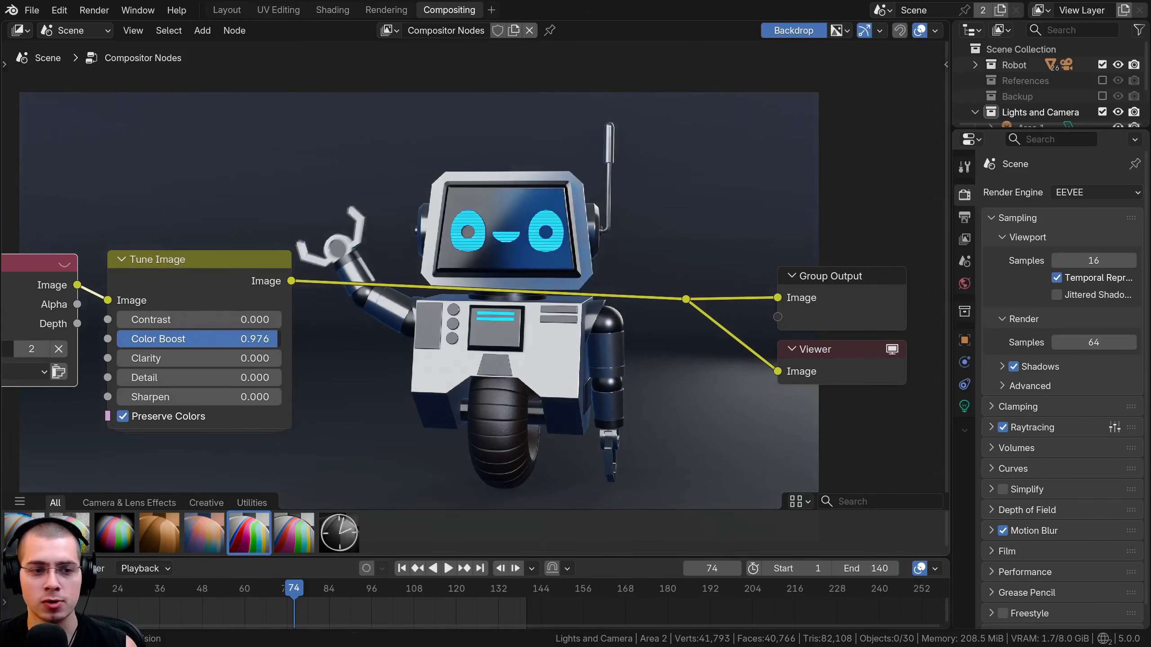
right_click(218, 340)
Try a Clarity of 1.000 on the Tune Image node and reset it to 0.
left_click_drag(204, 356, 281, 359)
middle_click_drag(548, 288, 539, 321)
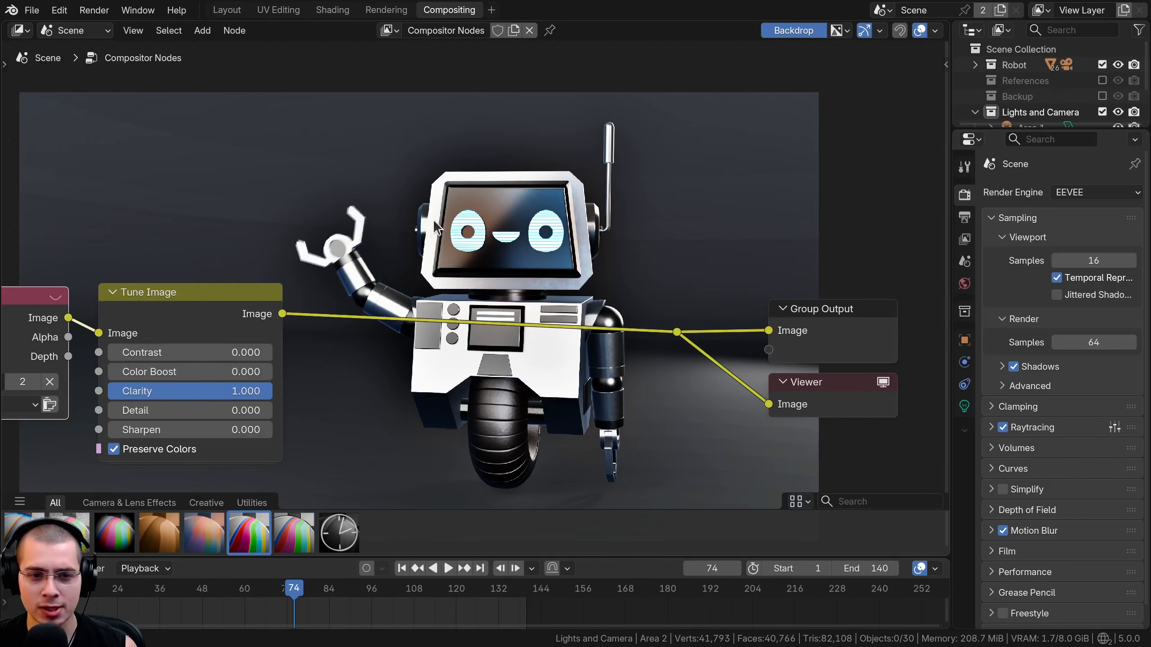
key("BackSpace")
Check the Tune Image node's Detail at 1.000 on the robot up close, and set Detail to about 0.221.
left_click_drag(159, 410, 569, 368)
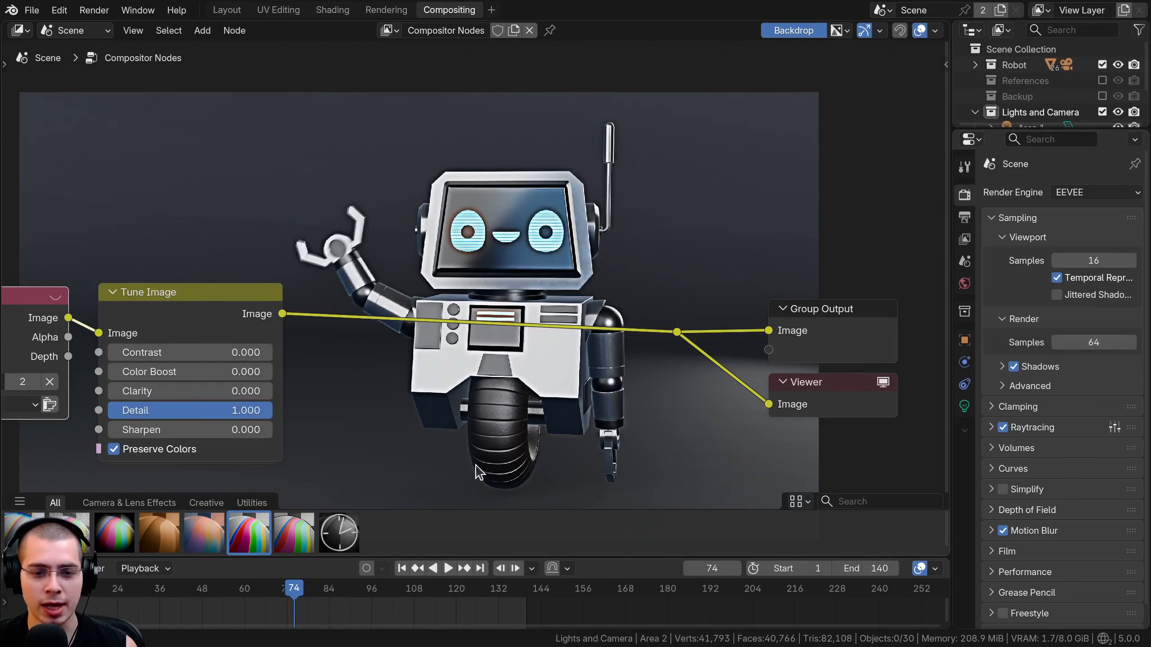
key("v")
key("alt+v")
key("alt+v")
key("alt+v")
key("alt+v")
key("alt+v")
key("alt+v")
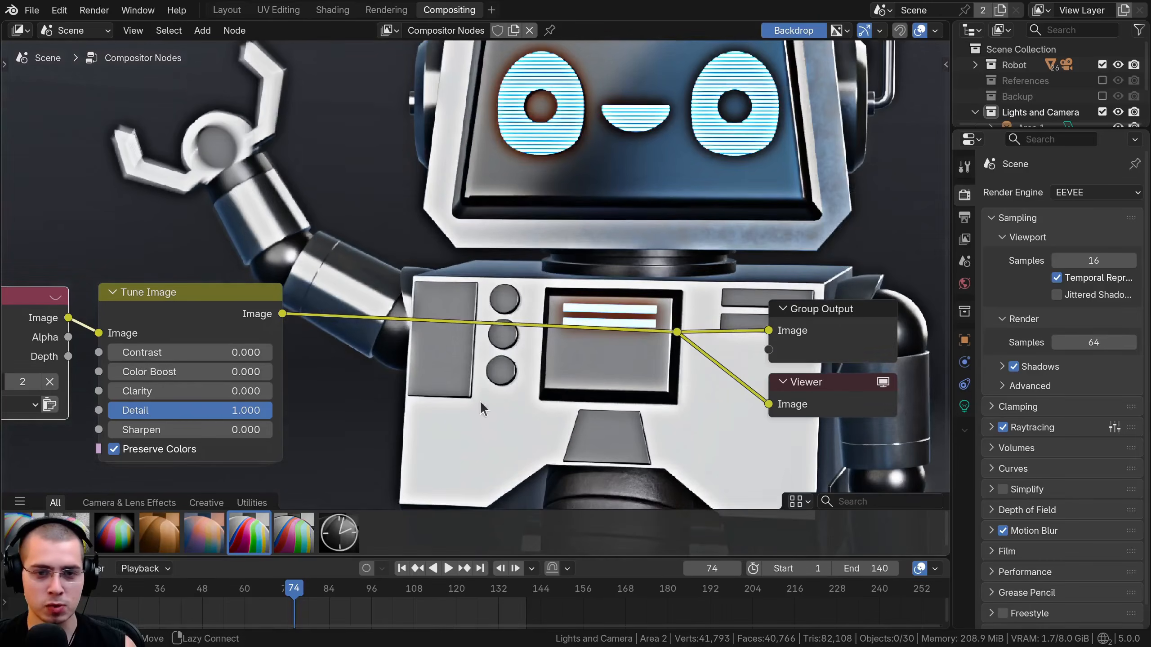
middle_click_drag(481, 401, 478, 356, "alt")
middle_click_drag(567, 393, 505, 195)
middle_click_drag(579, 389, 558, 352, "alt")
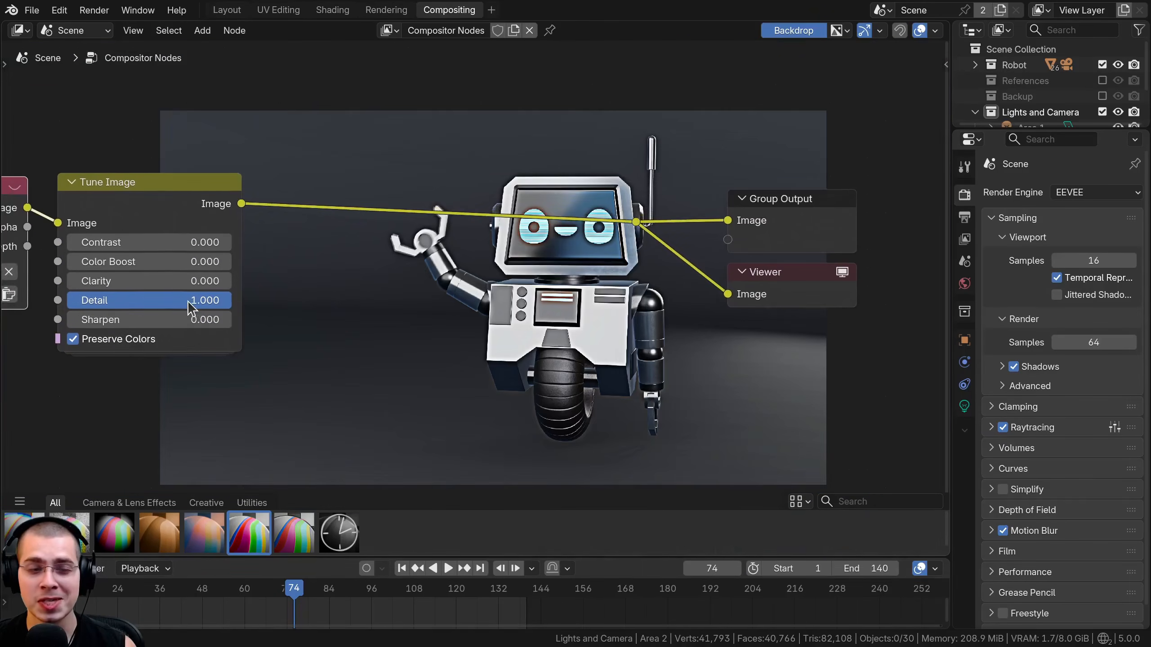
left_click_drag(188, 300, 103, 301)
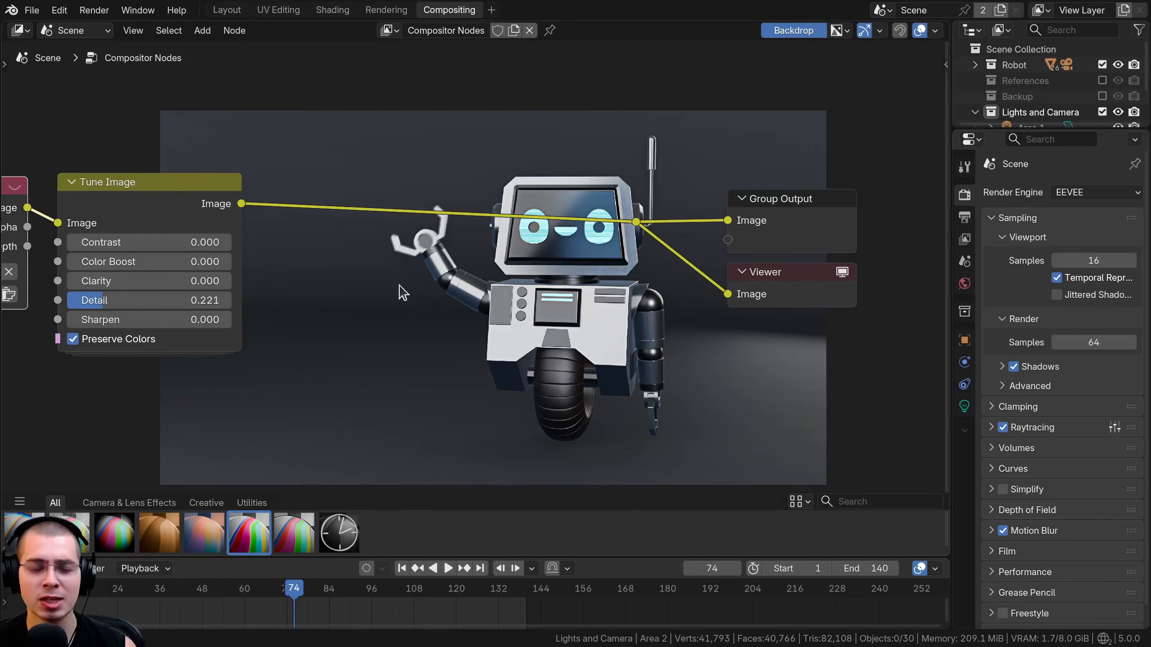
Check the Tune Image node's Sharpen at 1.000 on the robot's face, and set Sharpen to about 0.368.
middle_click_drag(473, 301, 482, 347)
left_click_drag(138, 369, 150, 368)
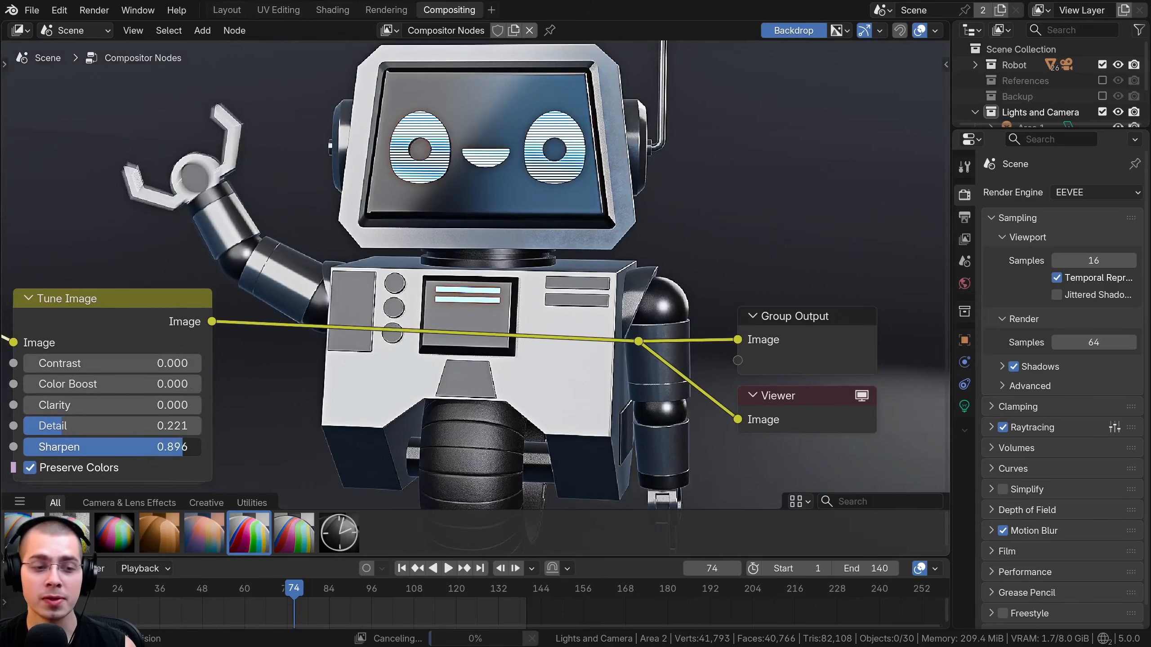
left_click_drag(182, 447, 207, 447)
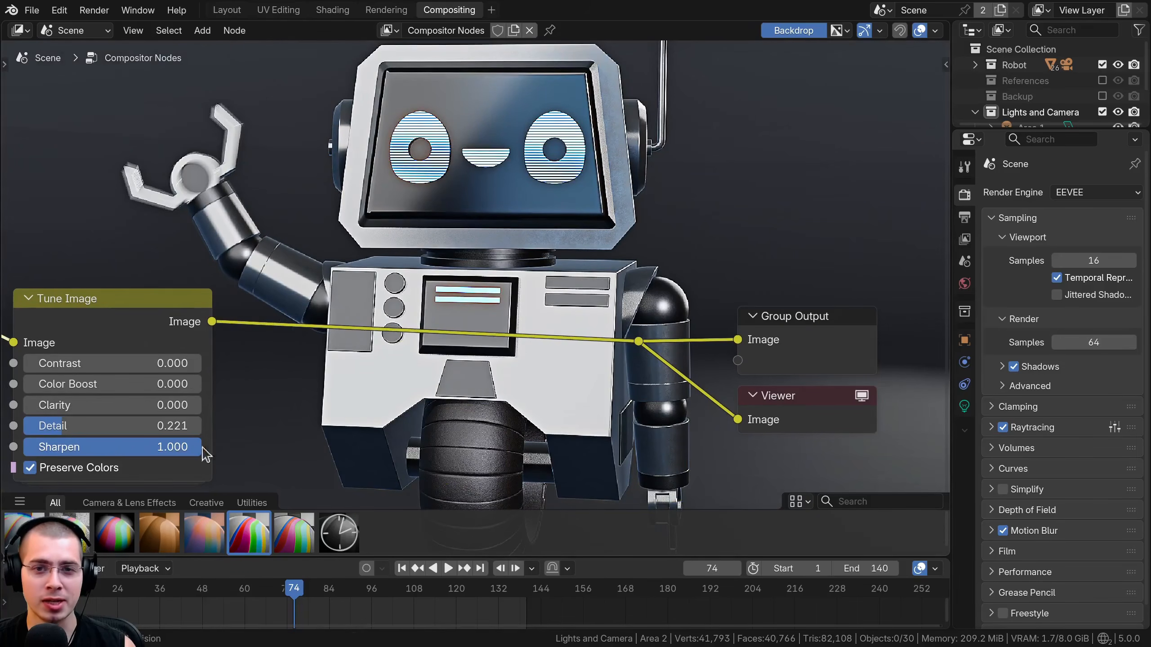
key("alt+v")
middle_click_drag(538, 163, 492, 272, "alt")
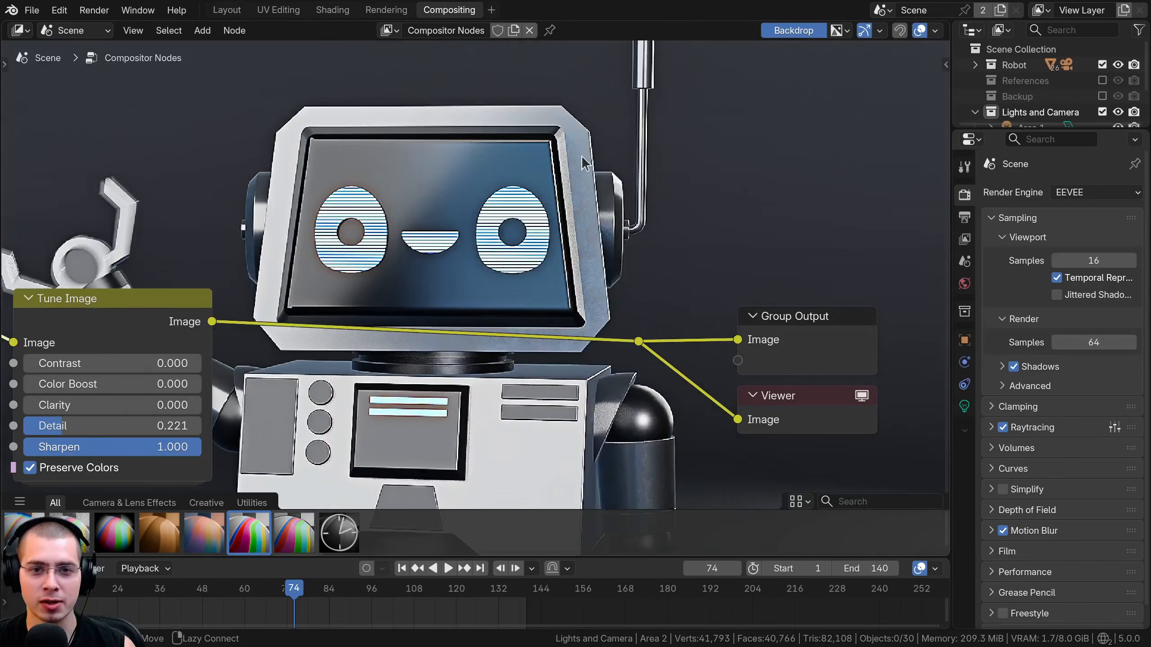
key("alt+v")
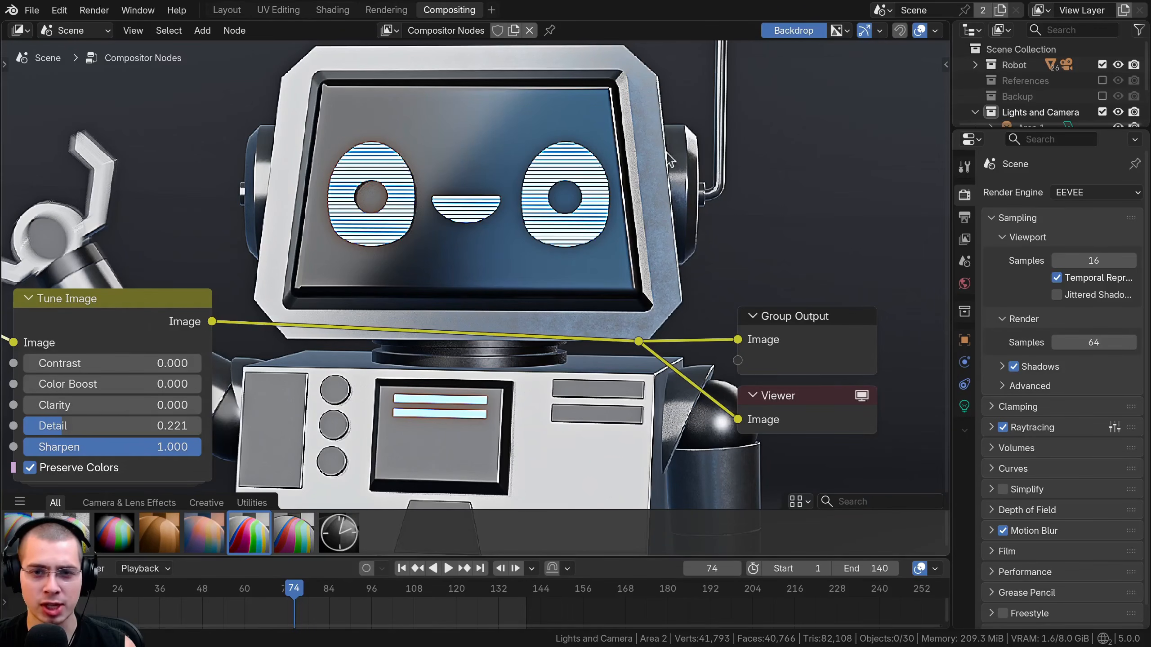
left_click_drag(182, 447, 88, 446)
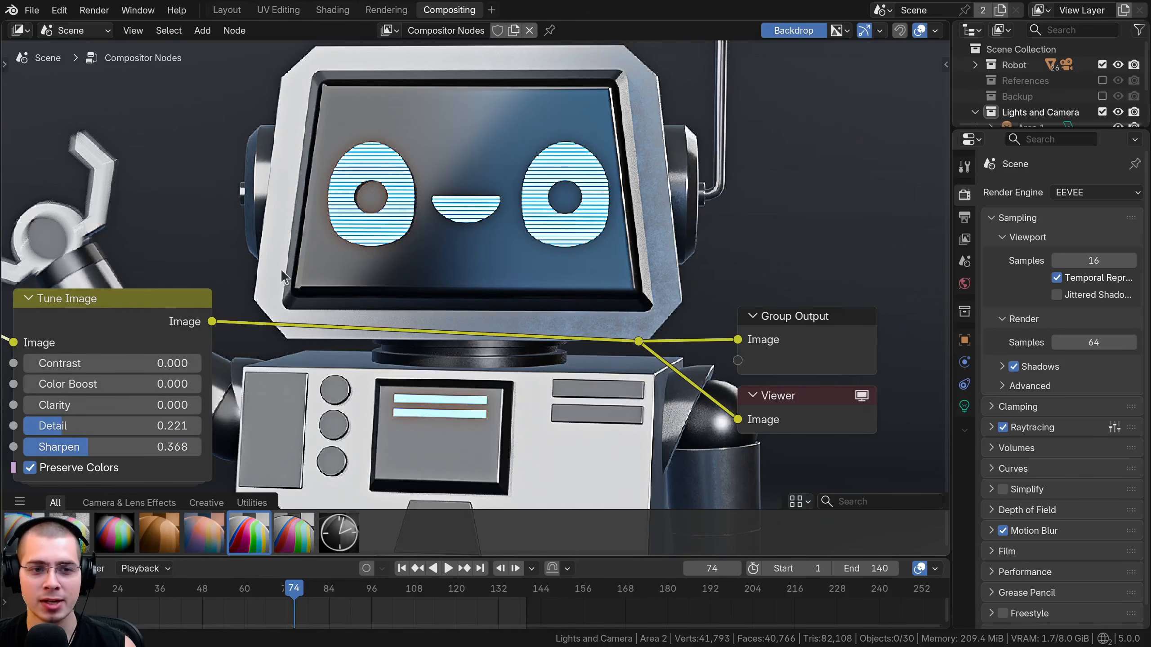
Insert an Unsharp Mask node between Render Layers and the outputs in place of the Tune Image node.
key("v")
key("v")
key("v")
middle_click_drag(453, 279, 608, 174, "alt")
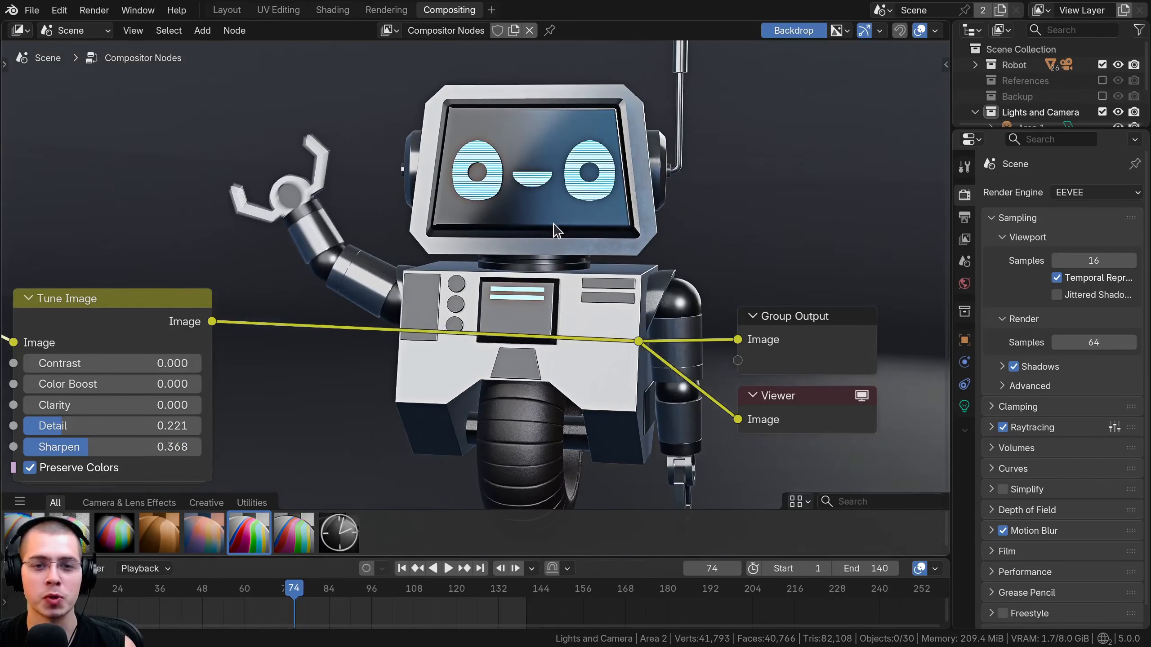
key("v")
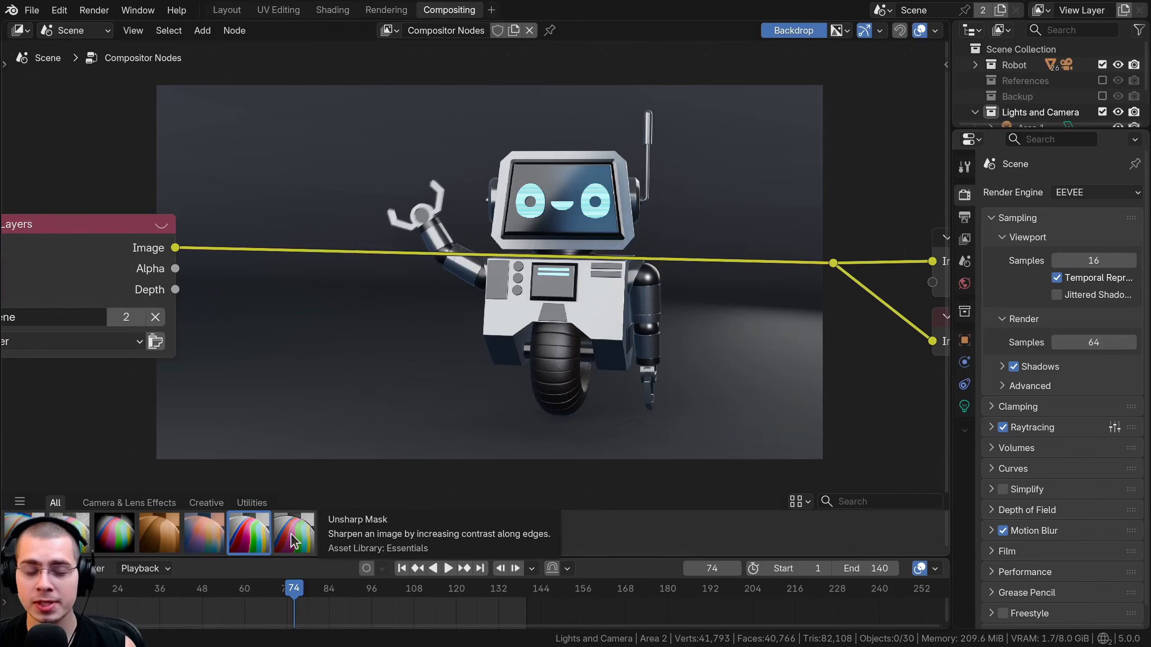
left_click_drag(294, 539, 340, 365)
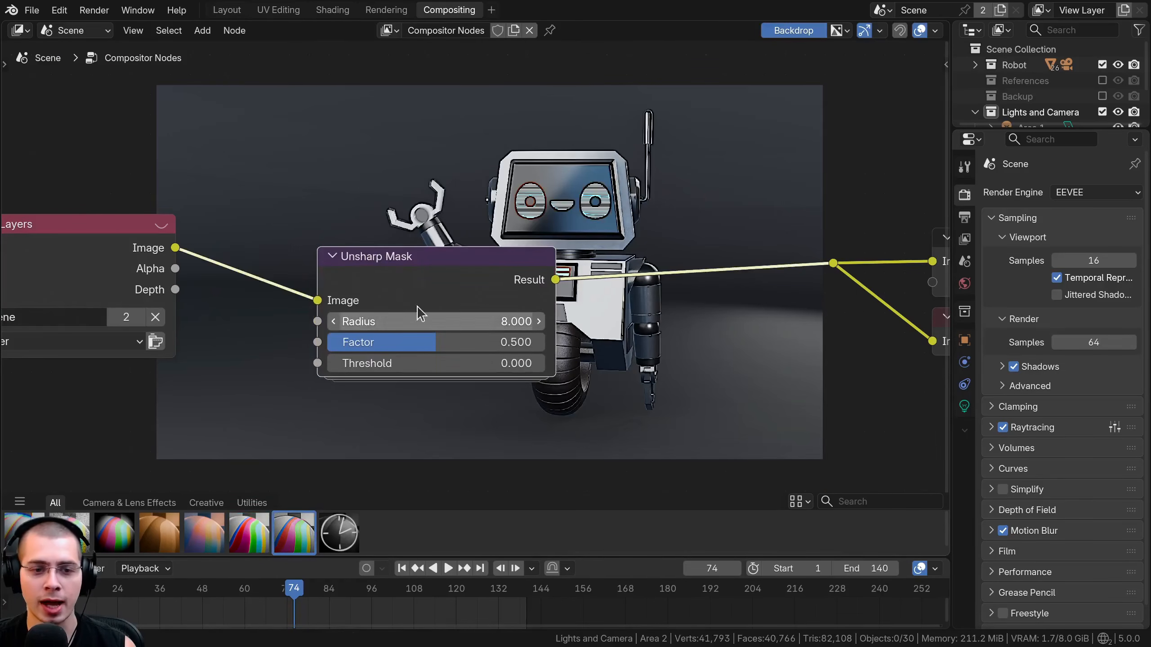
left_click(376, 260)
middle_click_drag(410, 313, 344, 336)
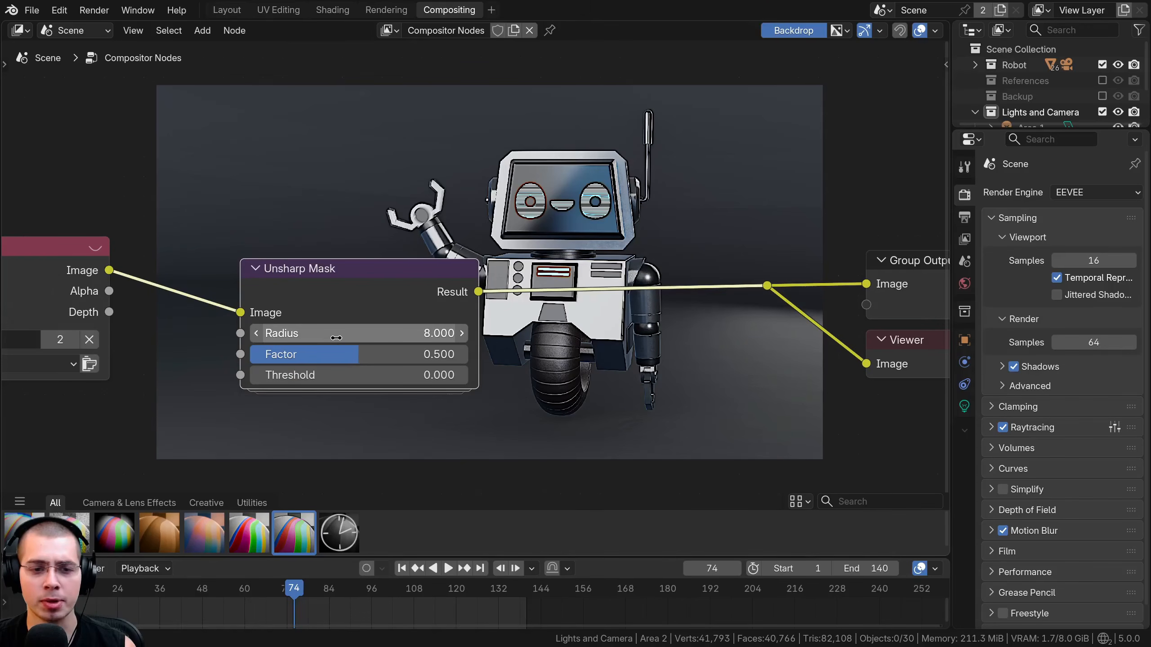
Examine the Unsharp Mask effect on the robot's head up close, and set its Radius to 3.500.
key("alt+v")
key("alt+v")
key("alt+v")
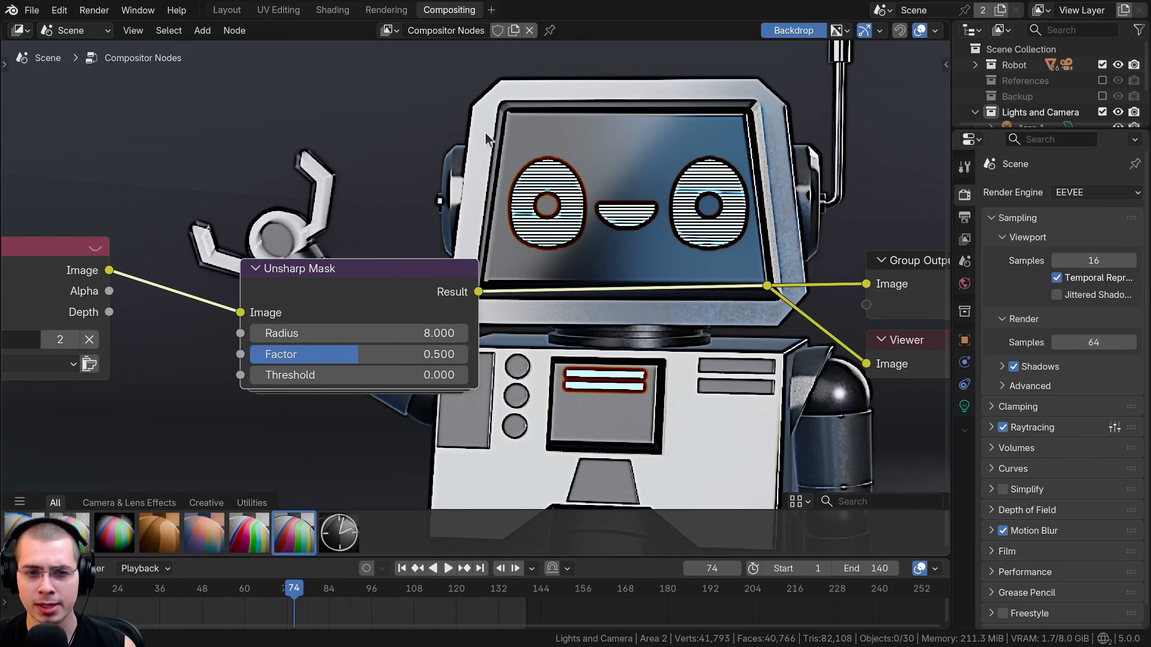
scroll(756, 350, "up", 1)
middle_click_drag(735, 330, 741, 279)
left_click_drag(270, 282, 231, 281)
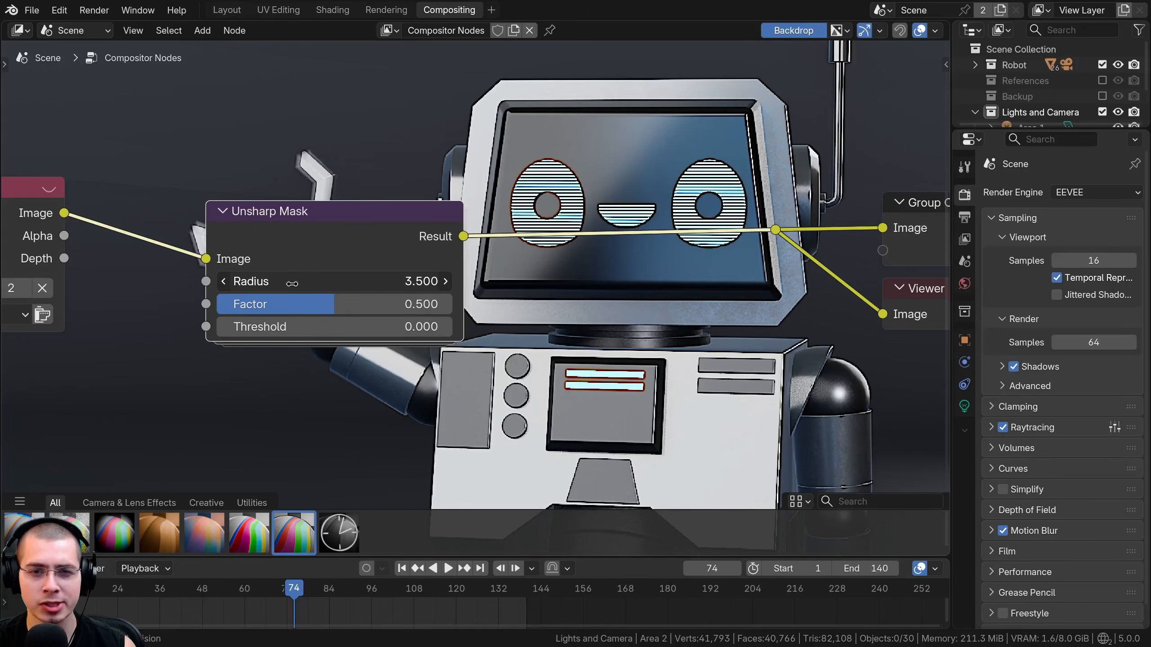
Set the Unsharp Mask node's Factor to about 0.427 and its Threshold to 1.000.
middle_click_drag(428, 390, 351, 411)
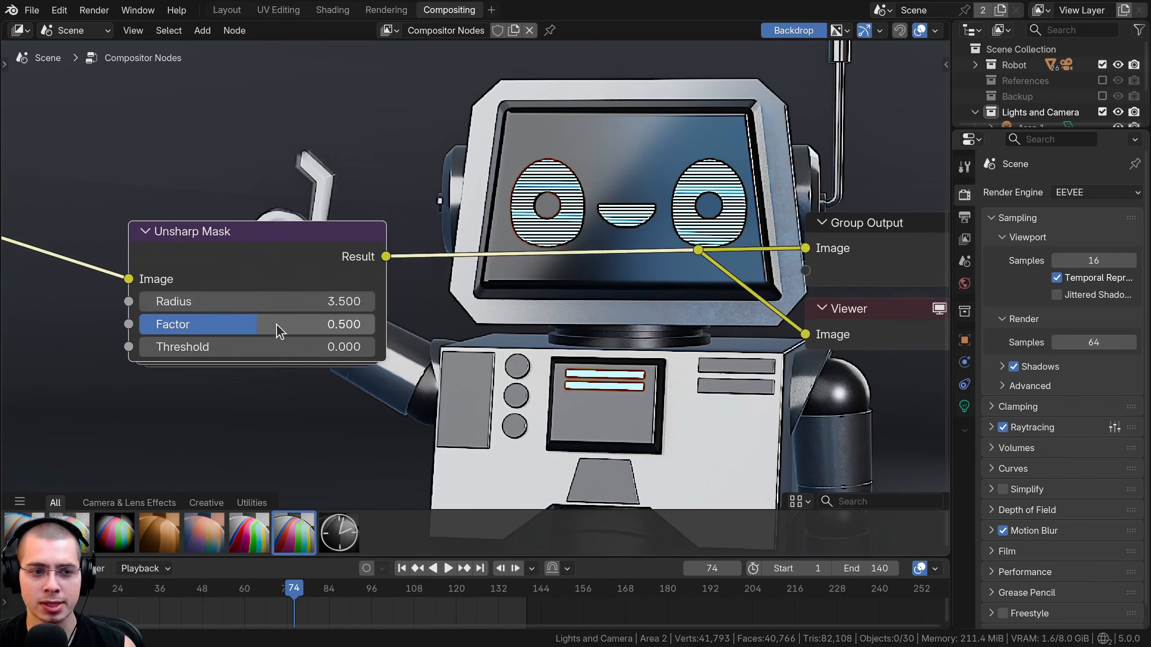
mouse_move(346, 324)
left_mouse_down()
mouse_move(461, 324)
mouse_move(229, 324)
mouse_move(374, 324)
mouse_move(357, 325)
left_mouse_up()
left_click_drag(283, 325, 330, 325)
left_click_drag(329, 346, 557, 347)
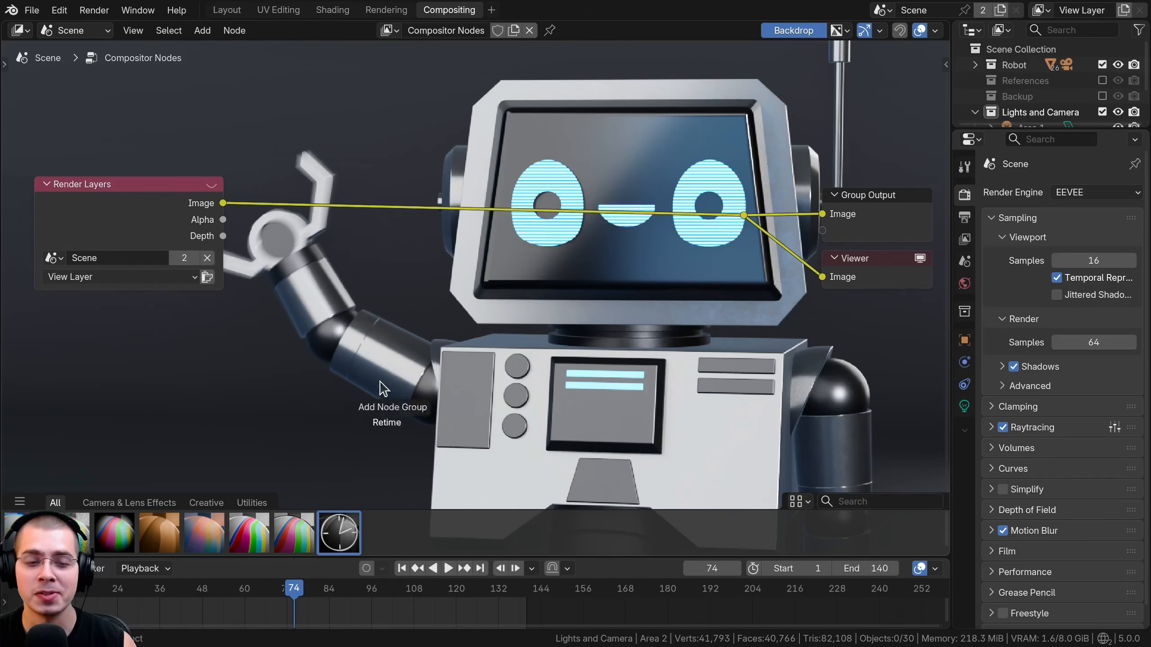
Place a Retime asset node, unconnected, in the compositor in place of the Unsharp Mask node.
left_click_drag(353, 385, 423, 290)
left_click(422, 293)
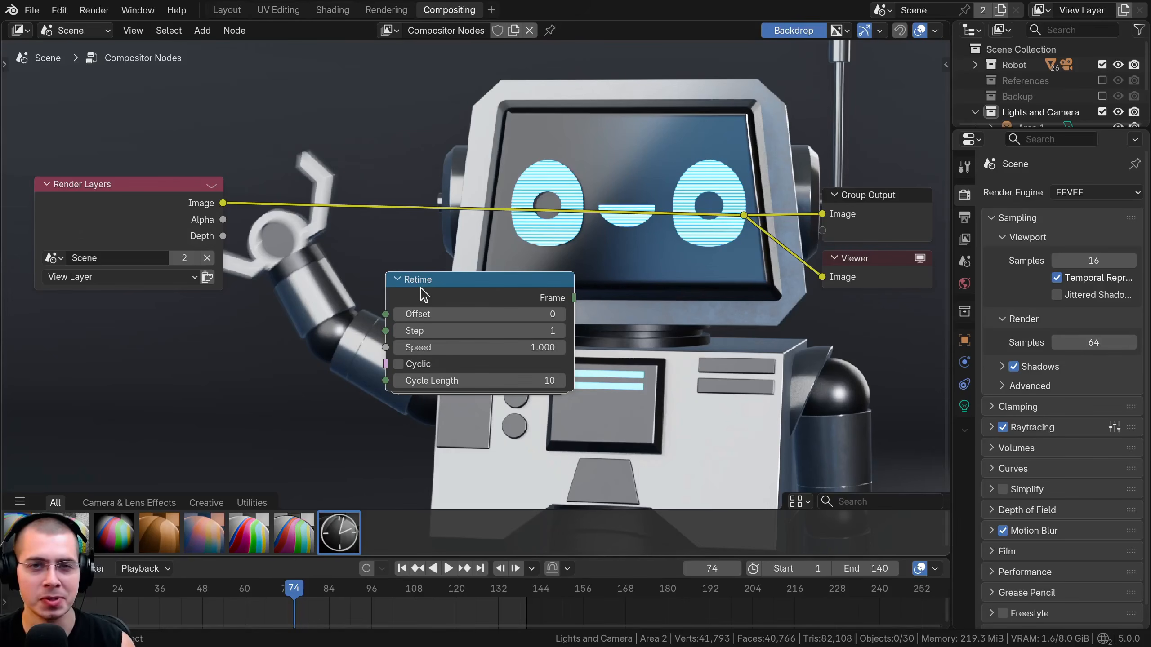
key("F1")
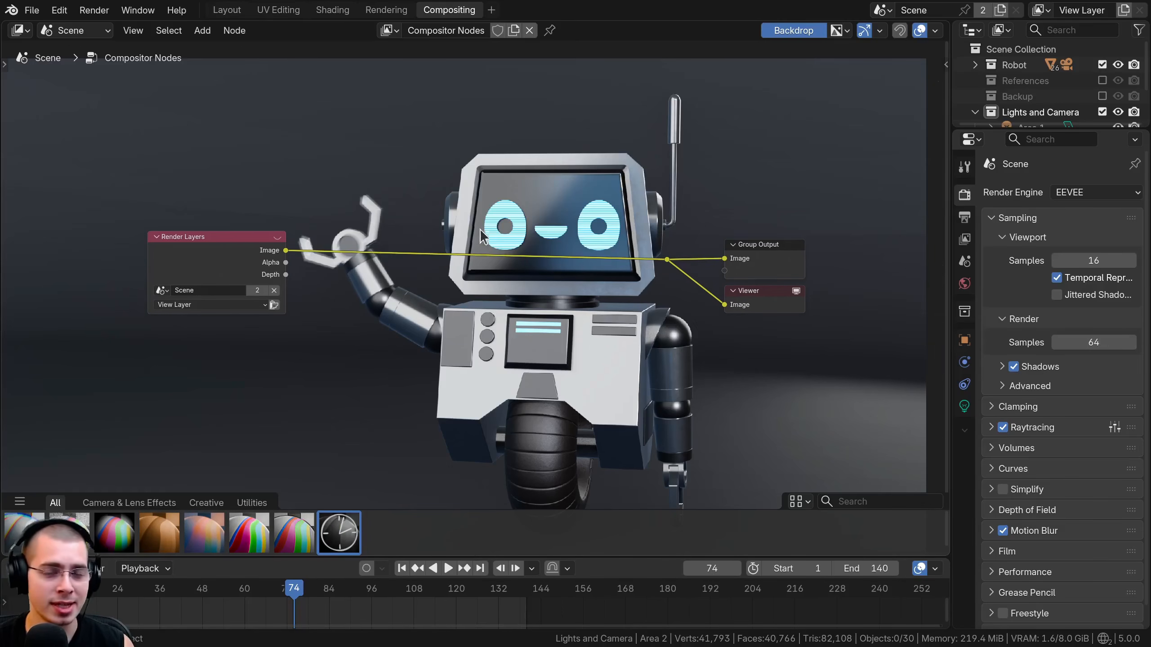
Insert a Glare node between Render Layers and the outputs, and set its type to Sun Beams.
key("shift+a")
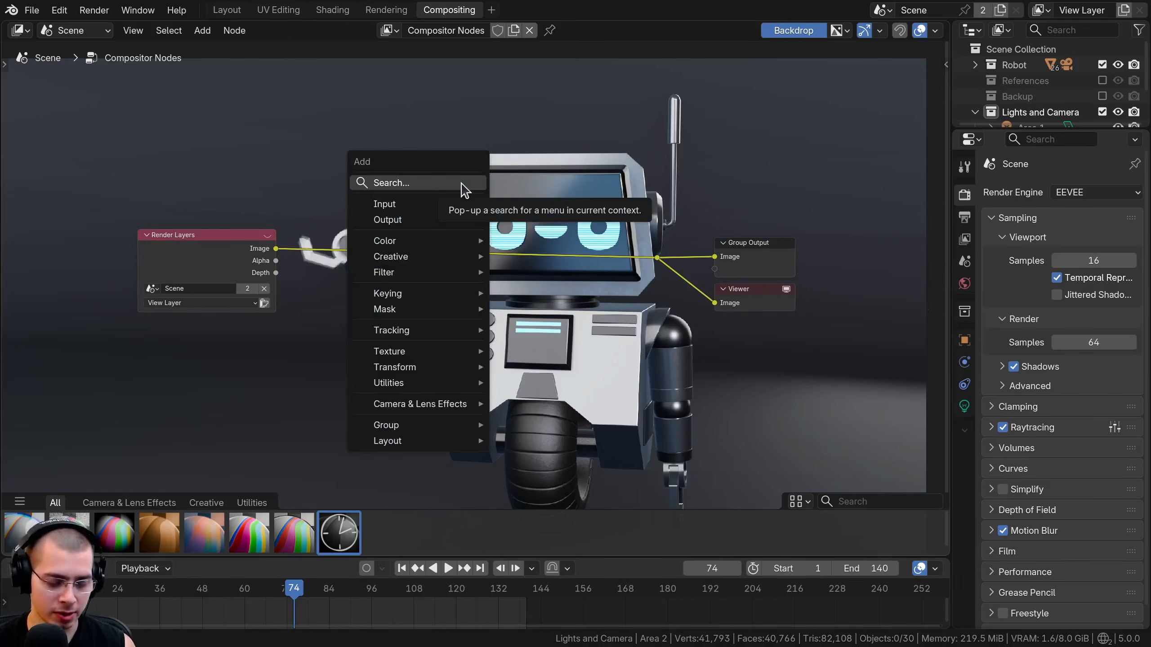
type("gla")
key("Return")
left_click(414, 218)
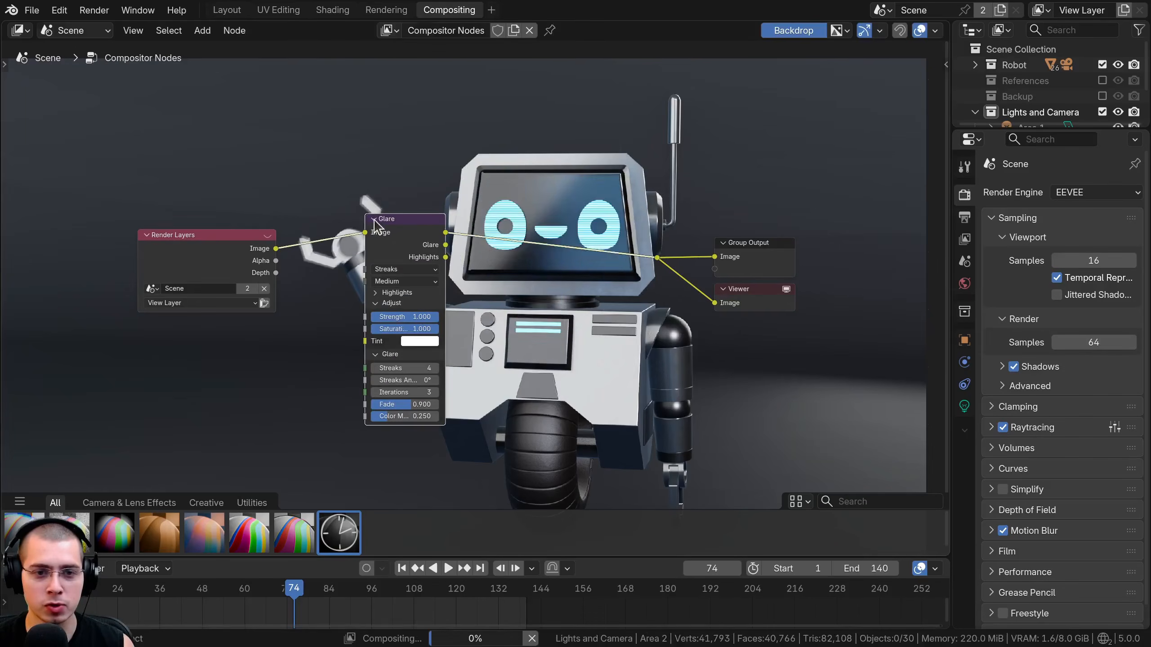
scroll(423, 327, "up", 2)
left_click(371, 241)
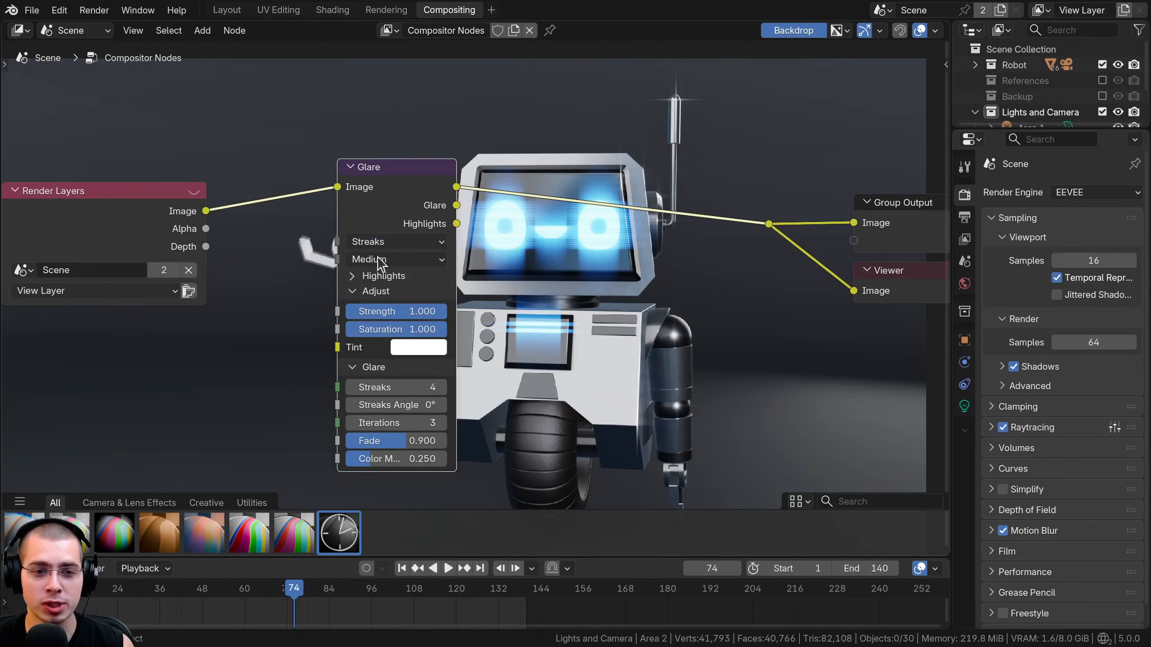
left_click(369, 242)
left_click(369, 374)
left_click_drag(385, 196, 331, 200)
middle_click_drag(551, 128, 528, 137)
key("shift+a")
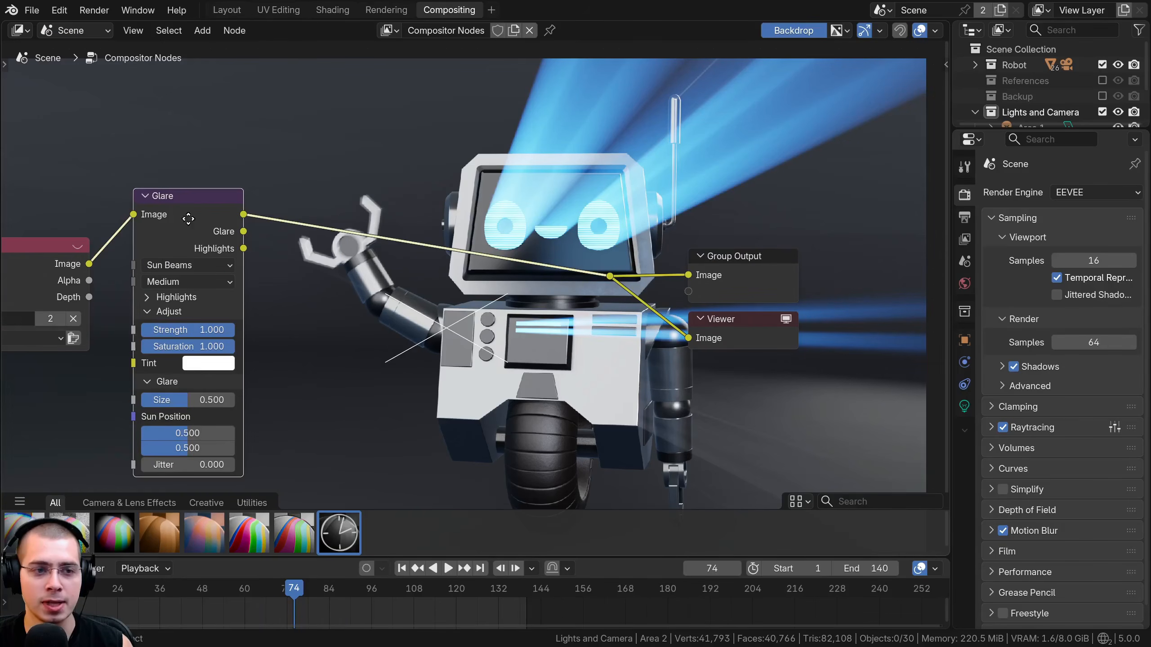
Place the Sun Beams source over the eye nearest the antenna, with Sun Position at about 0.657, 0.711.
left_click_drag(188, 219, 176, 241)
middle_click_drag(463, 305, 460, 337)
left_click_drag(446, 328, 599, 225)
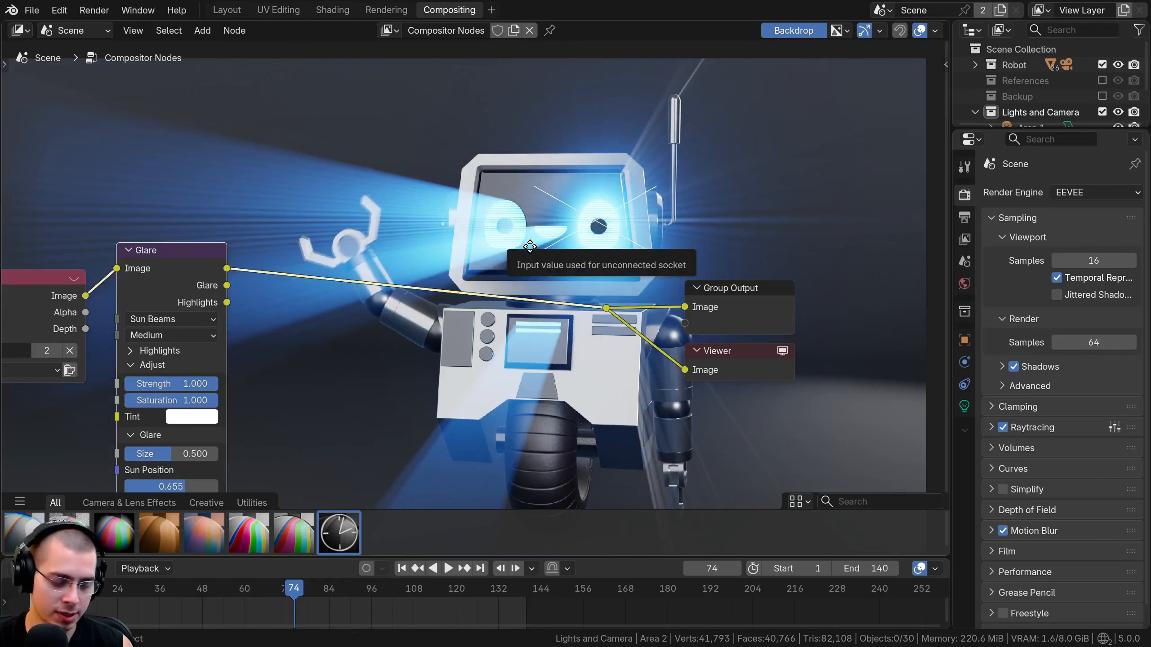
key("v")
middle_click_drag(418, 196, 429, 186)
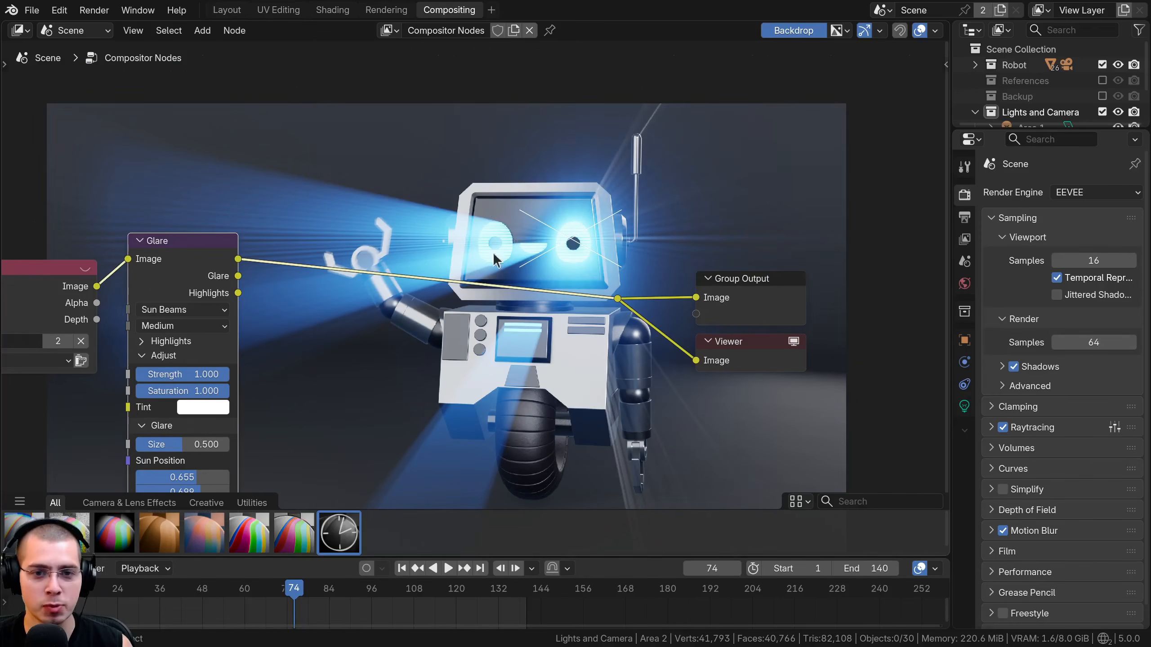
mouse_move(574, 244)
left_mouse_down()
mouse_move(580, 237)
mouse_move(493, 231)
mouse_move(574, 238)
left_mouse_up()
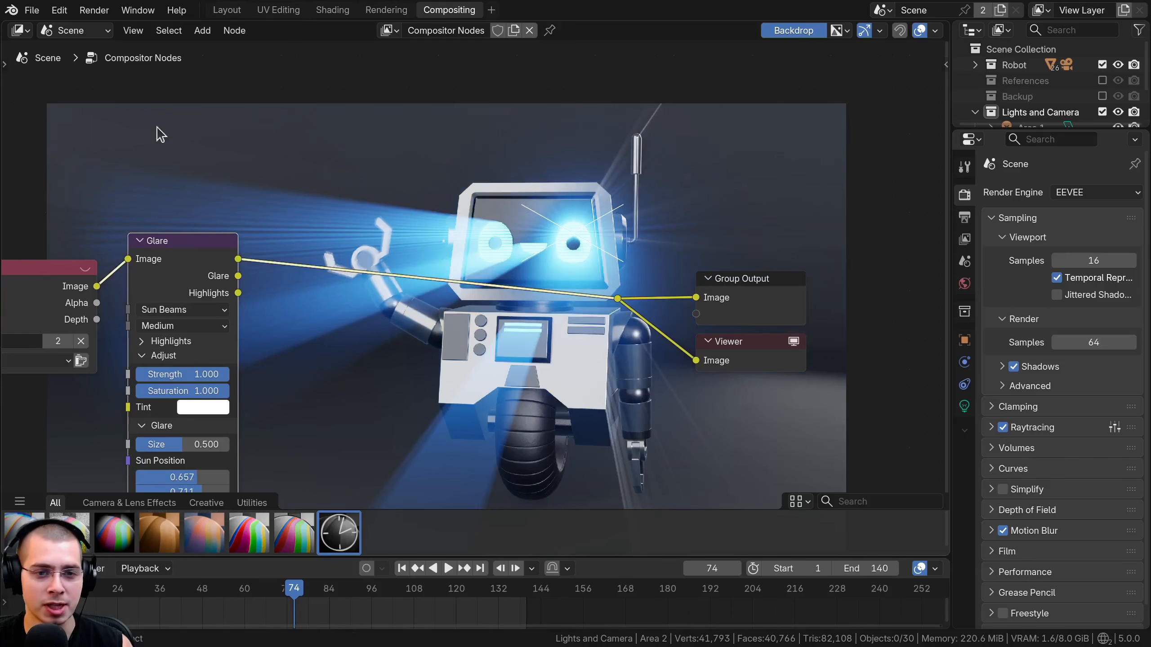
Move the Sun Beams source to the robot's other eye, with Sun Position at about 0.563, 0.709.
left_click_drag(588, 245, 503, 244)
left_click_drag(539, 252, 533, 252)
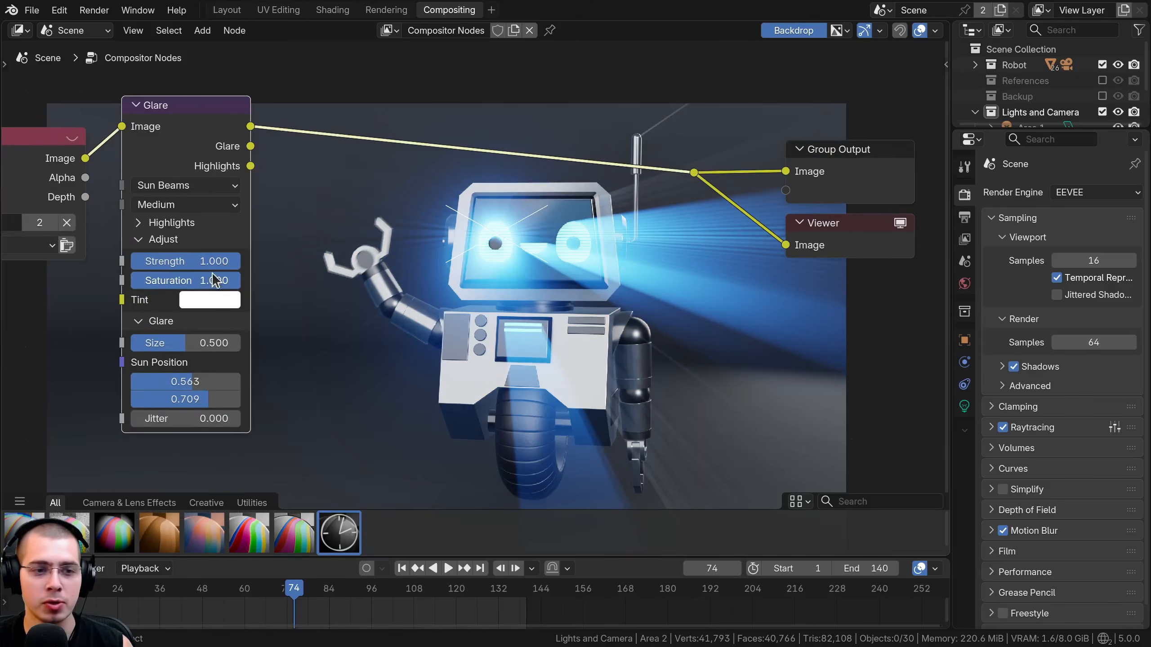
left_click_drag(214, 264, 131, 281)
right_click(172, 261)
right_click(130, 281)
left_click(194, 307)
left_click_drag(293, 370, 303, 352)
key("Escape")
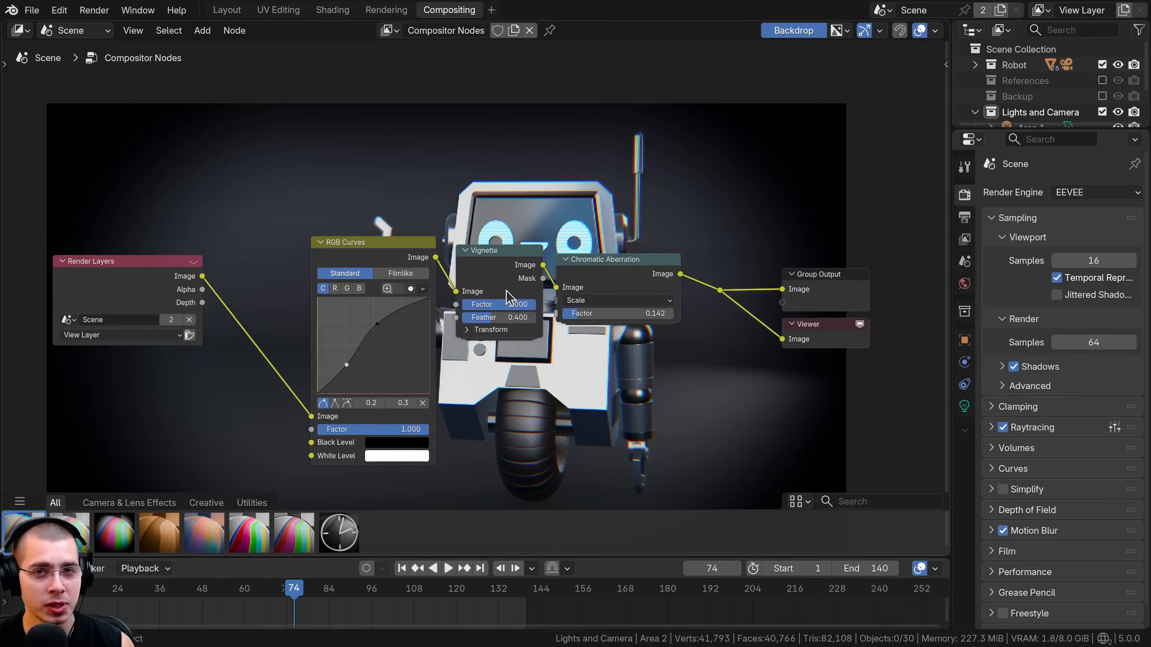
middle_click_drag(507, 290, 513, 282)
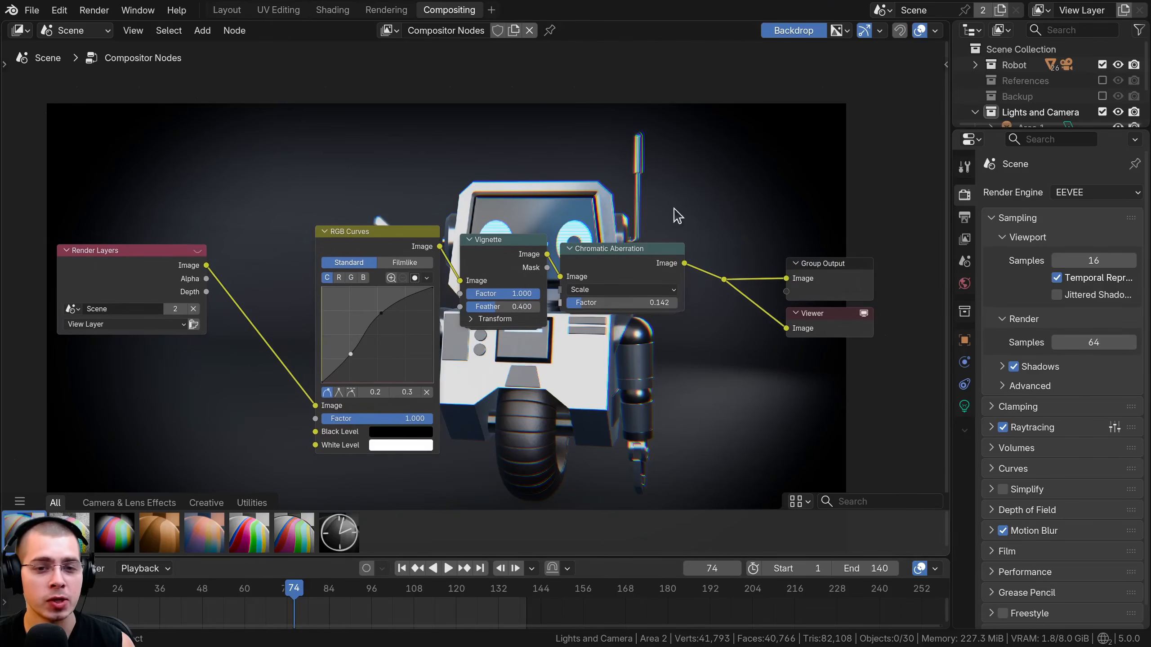
Combine the RGB Curves, Vignette and Chromatic Aberration nodes into one node group and return to the main node tree.
middle_click_drag(529, 337, 526, 384)
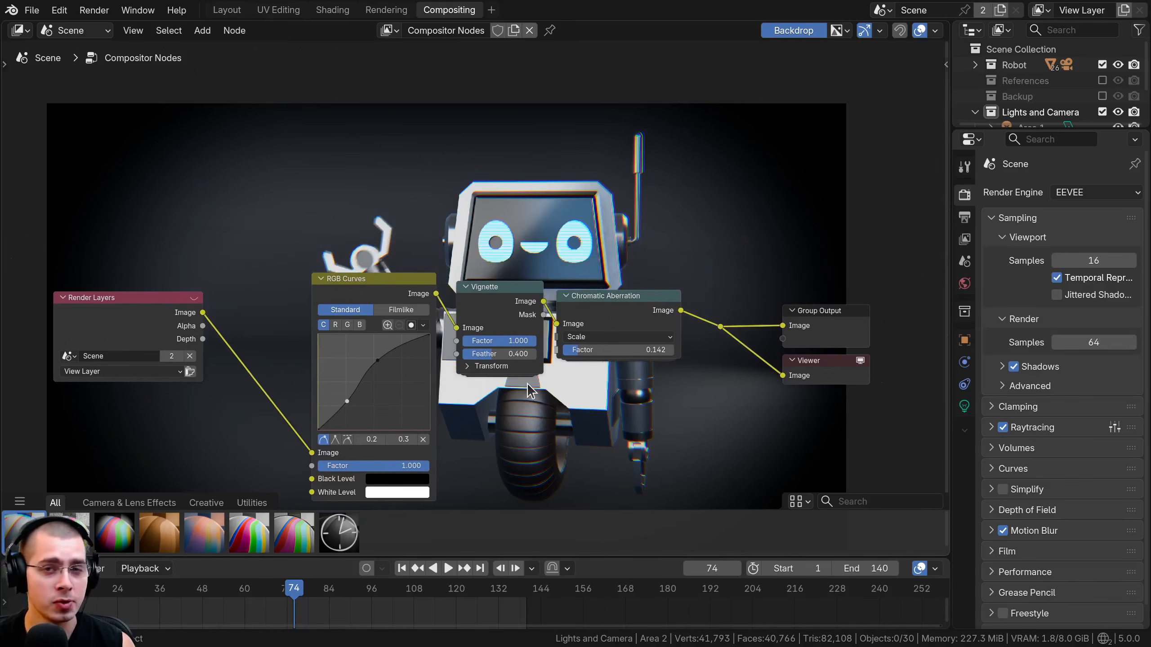
middle_click_drag(527, 382, 527, 345)
left_click(356, 258)
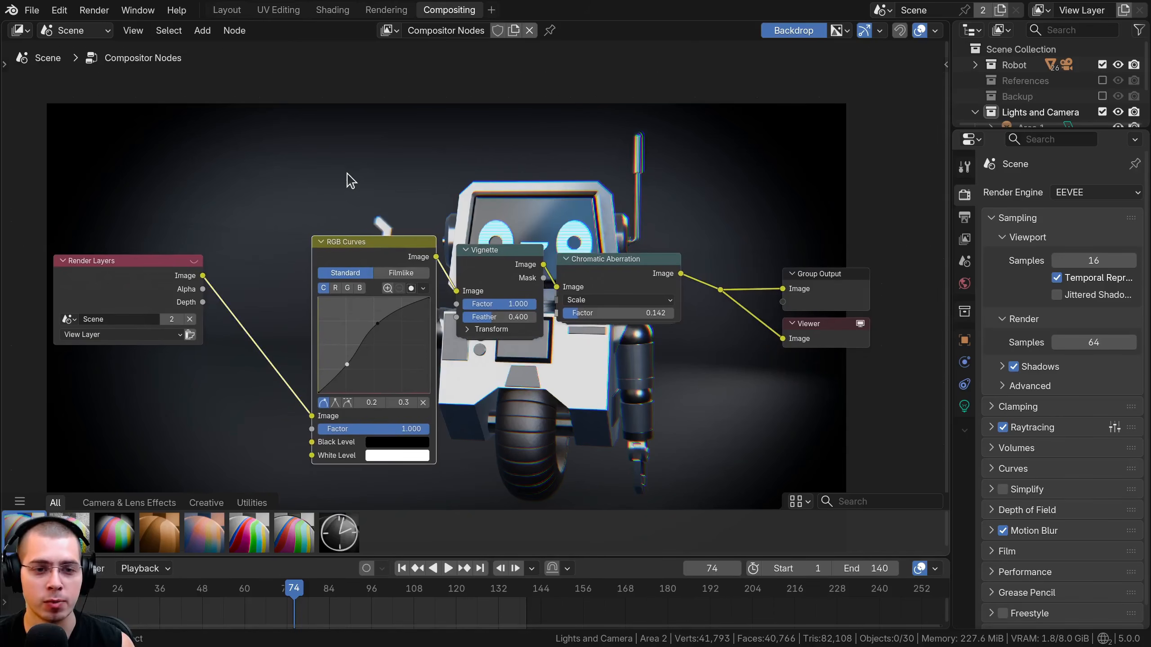
left_click_drag(277, 116, 674, 411)
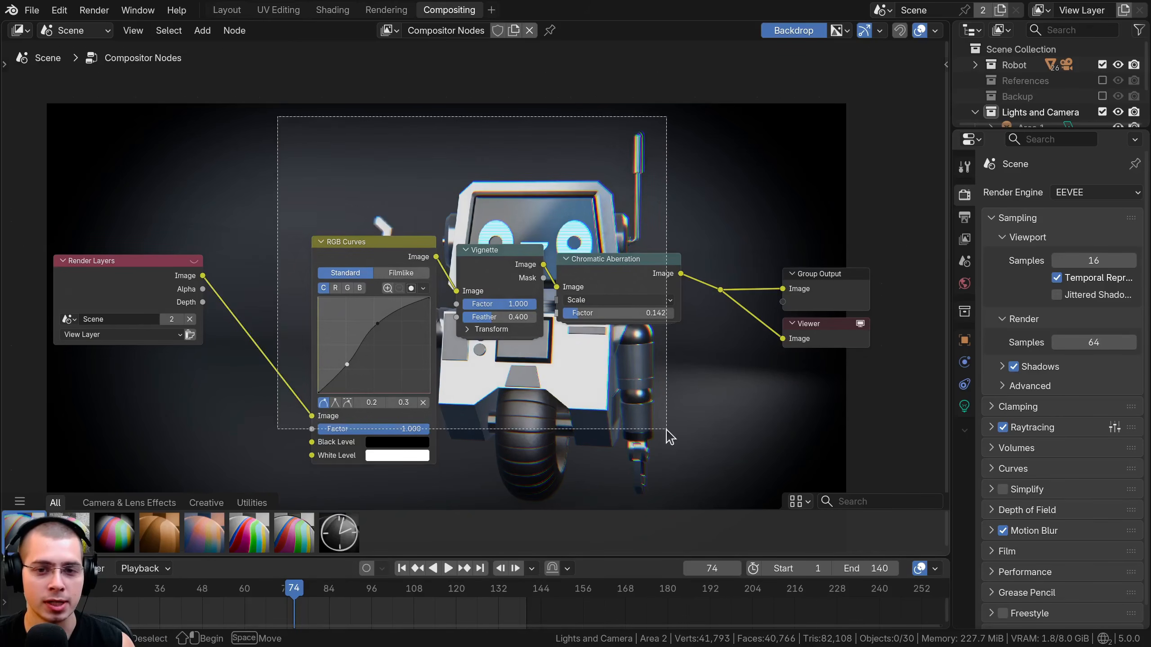
middle_click_drag(572, 335, 571, 344)
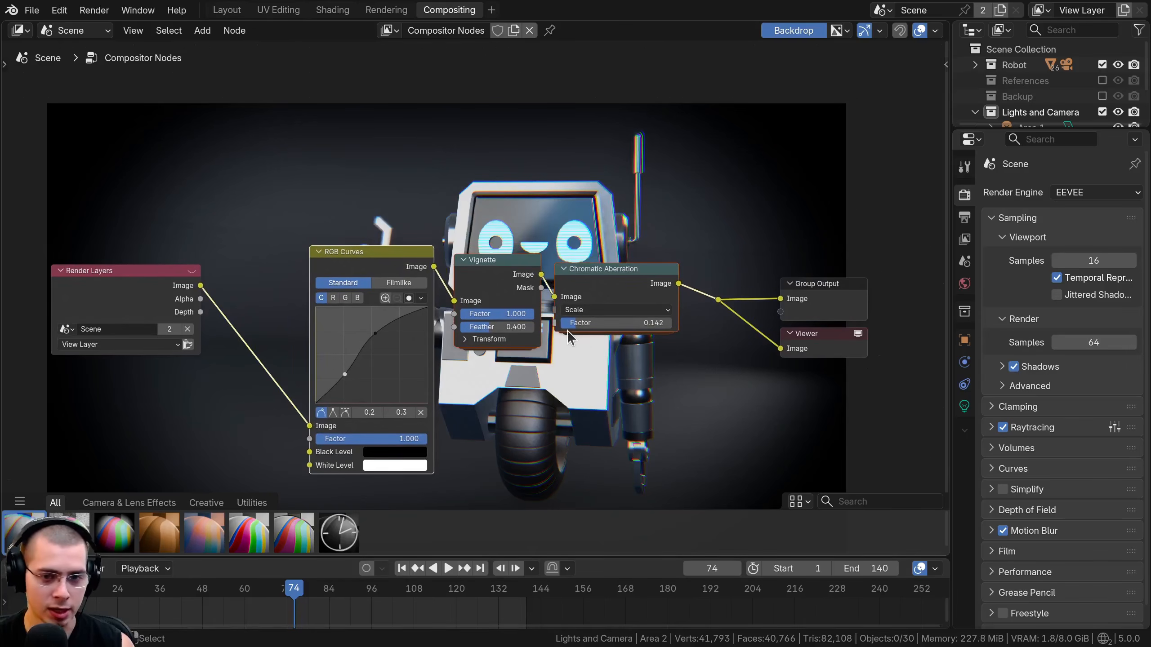
key("ctrl+g")
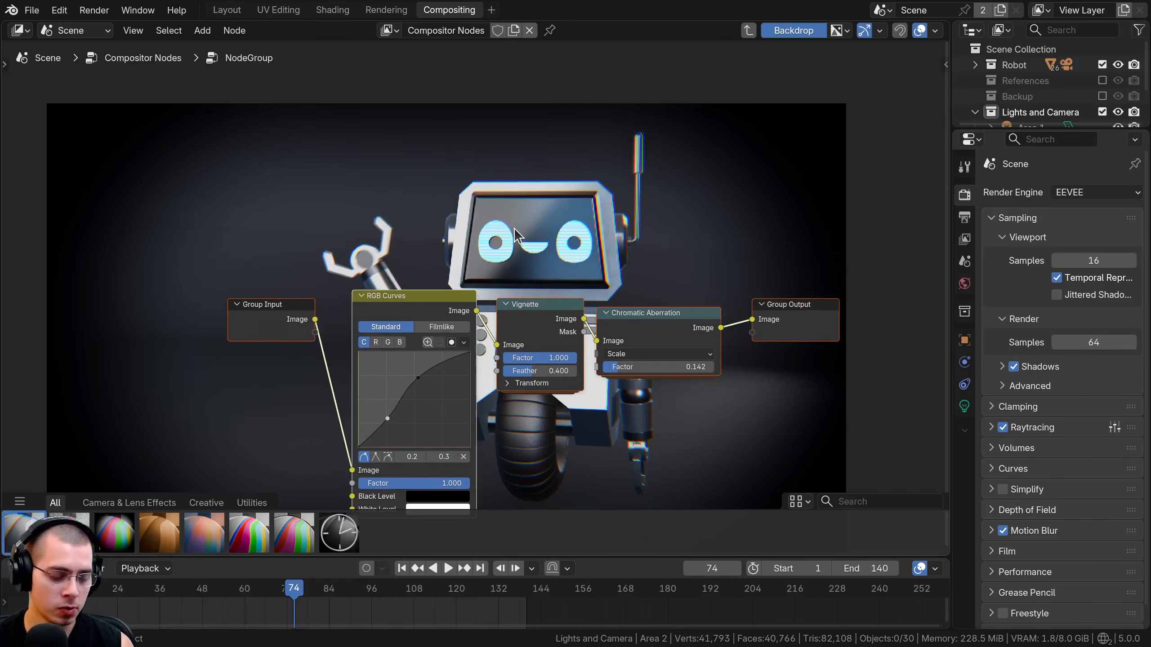
key("Tab")
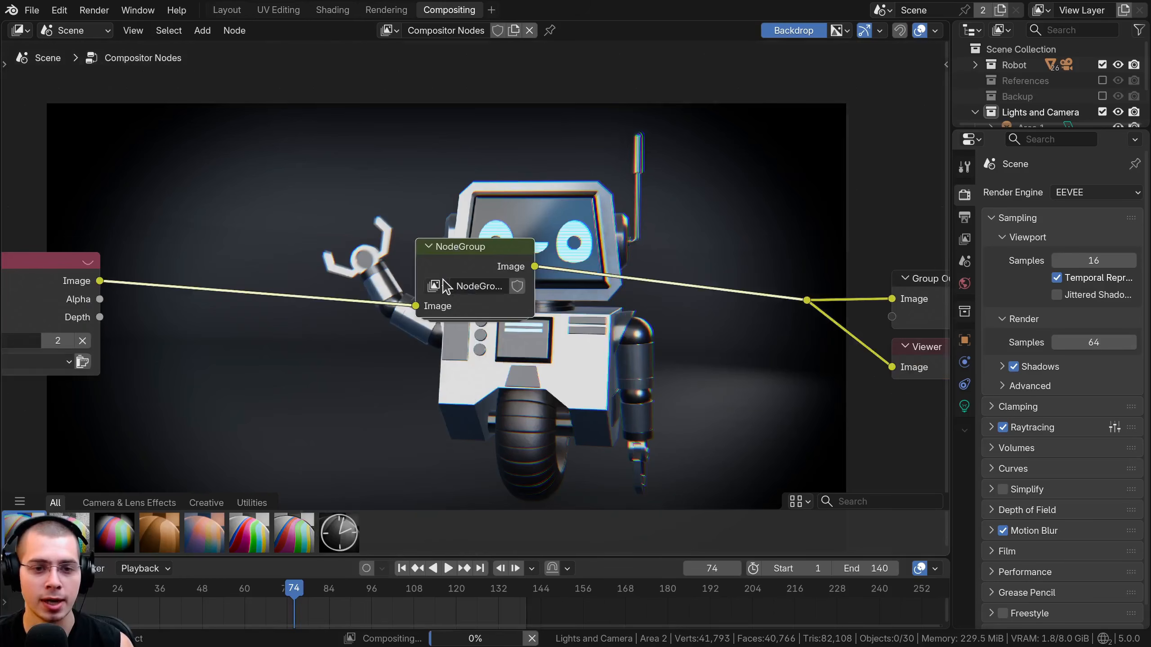
Widen the new group node, rename it "Custom Setup" and place it below the robot's head.
left_click_drag(417, 270, 498, 279)
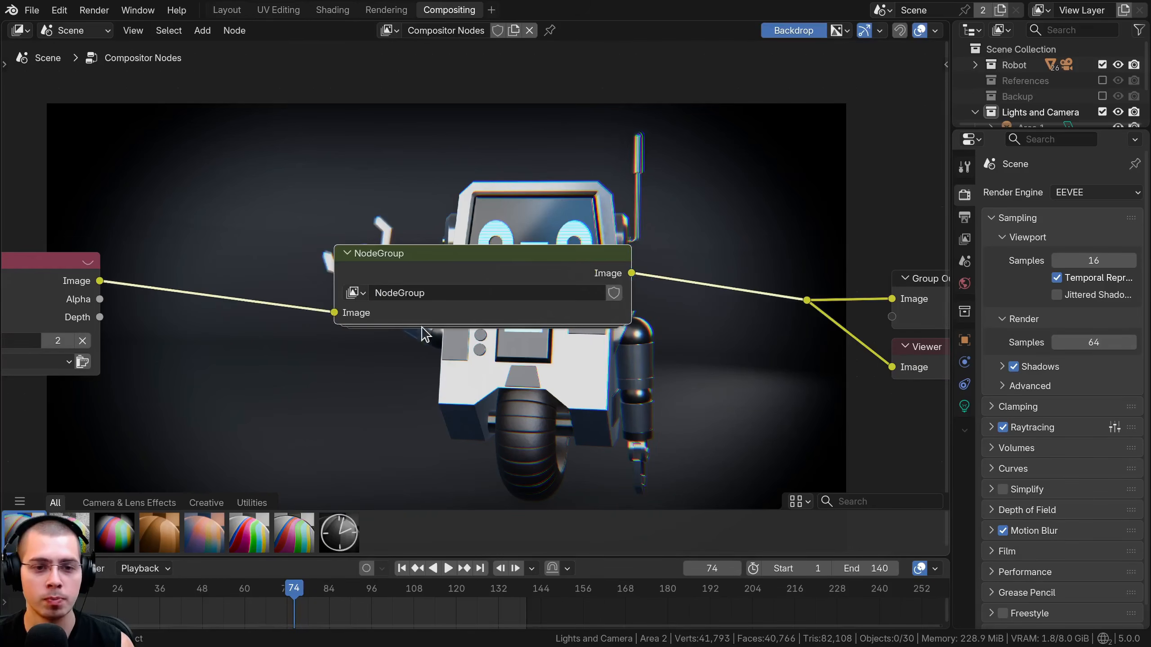
double_click(419, 298)
type("Cust")
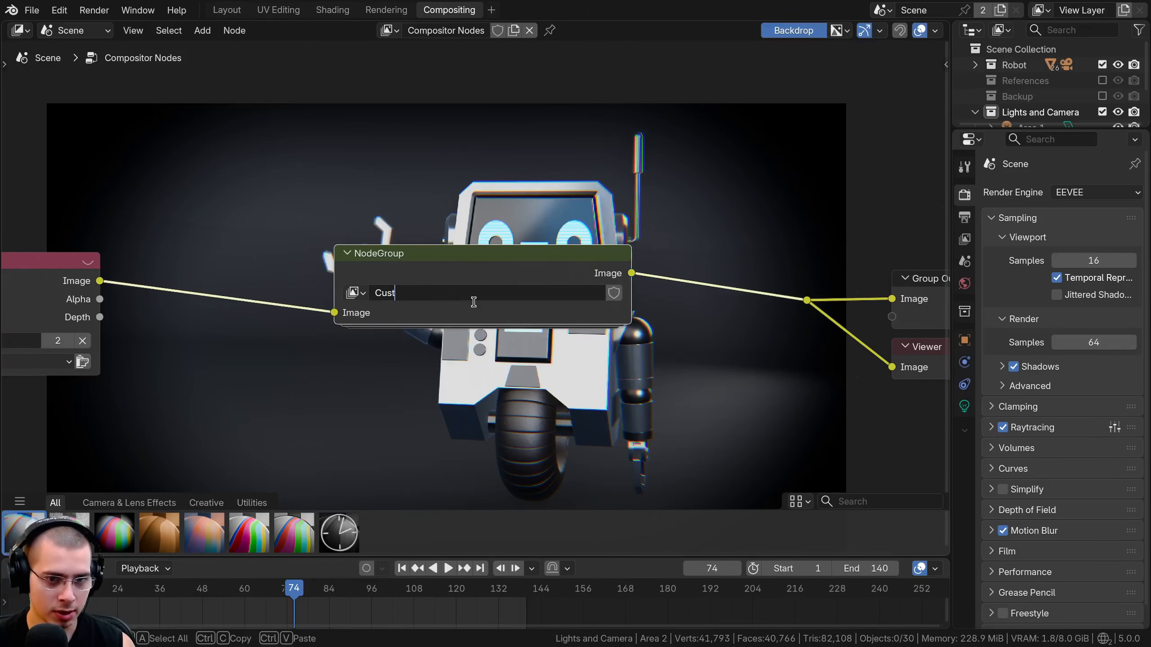
type("om Set")
type("up")
key("Return")
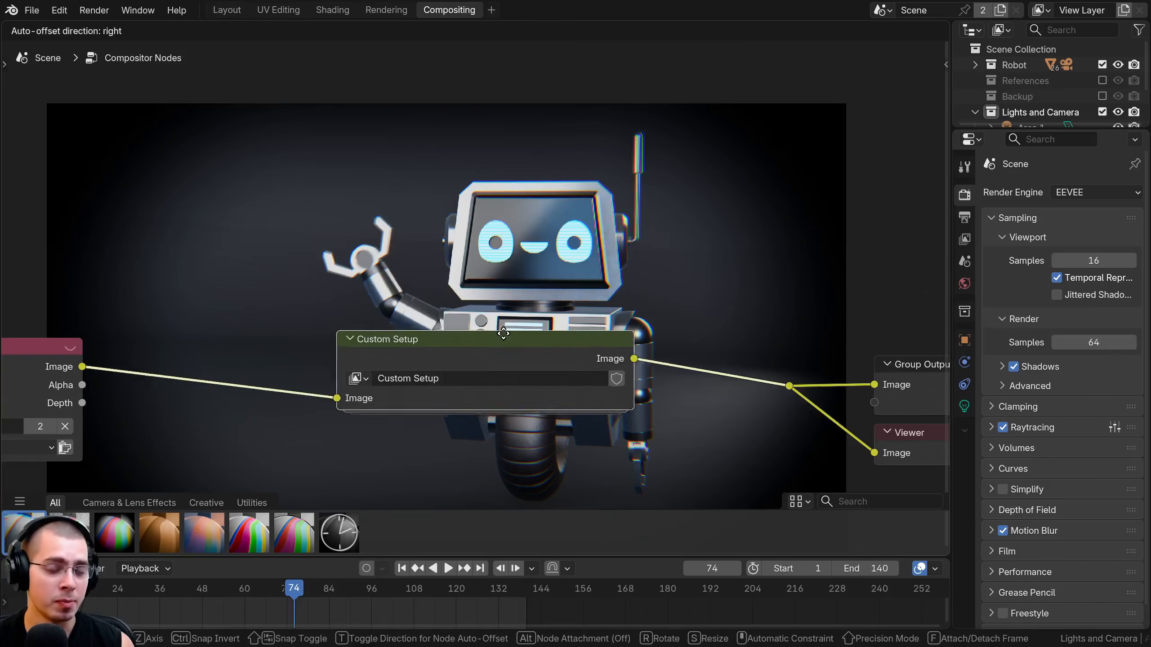
left_click_drag(483, 362, 473, 394)
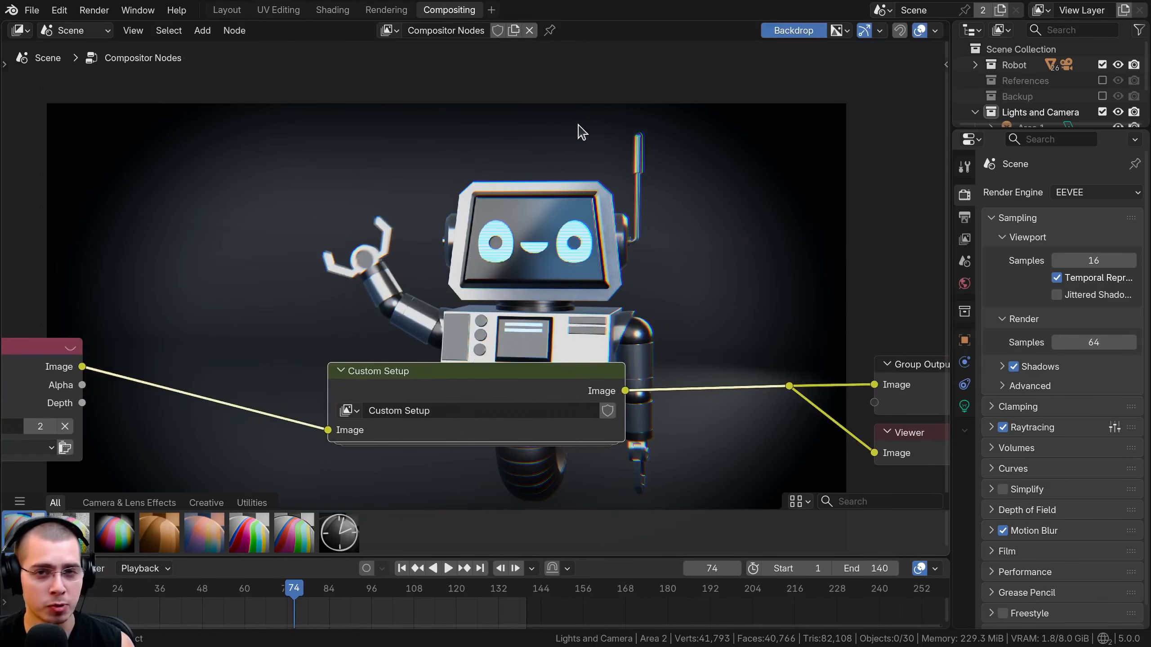
Mark the Custom Setup node group as an asset.
scroll(437, 347, "up", 2)
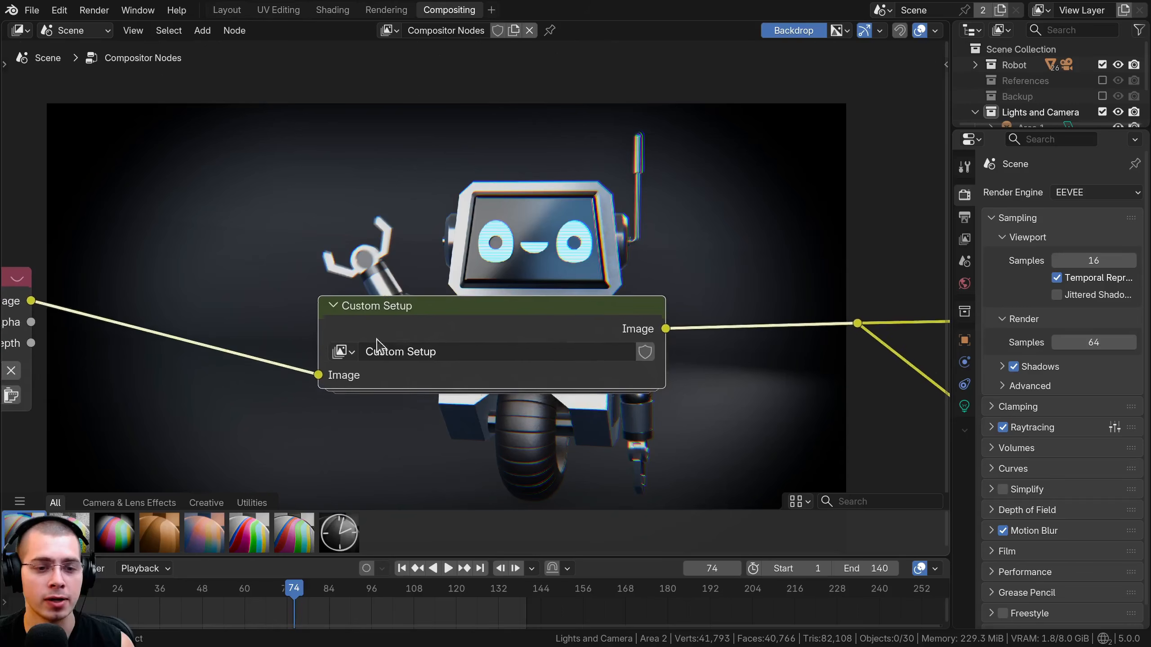
right_click(341, 352)
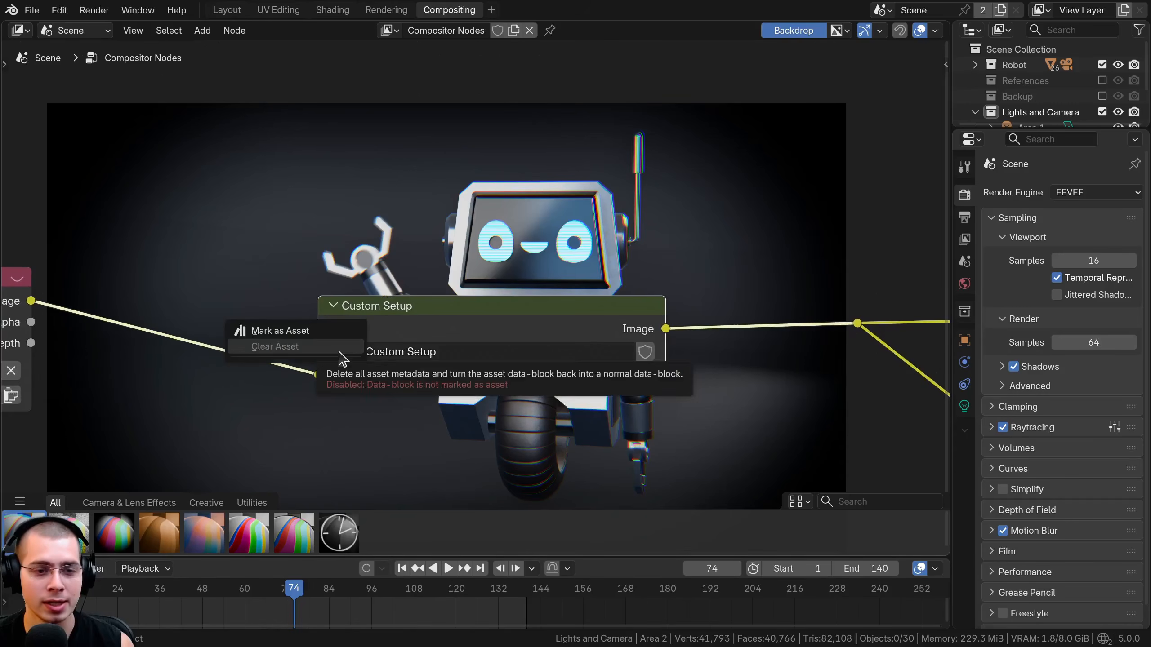
left_click(293, 332)
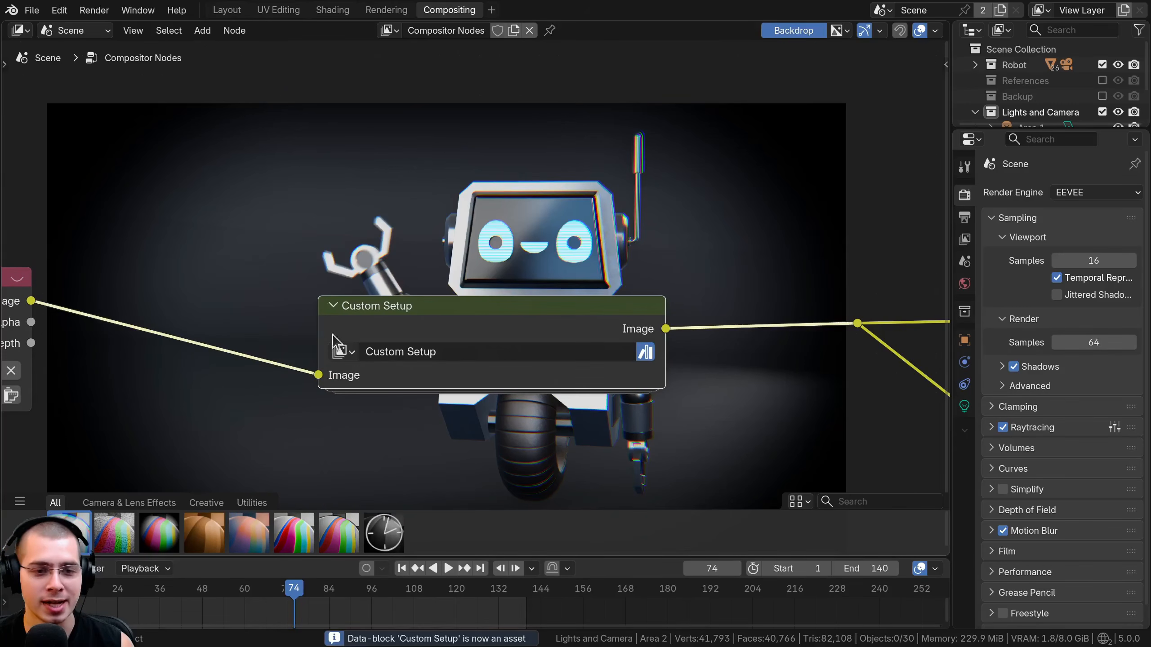
left_click_drag(382, 330, 389, 317)
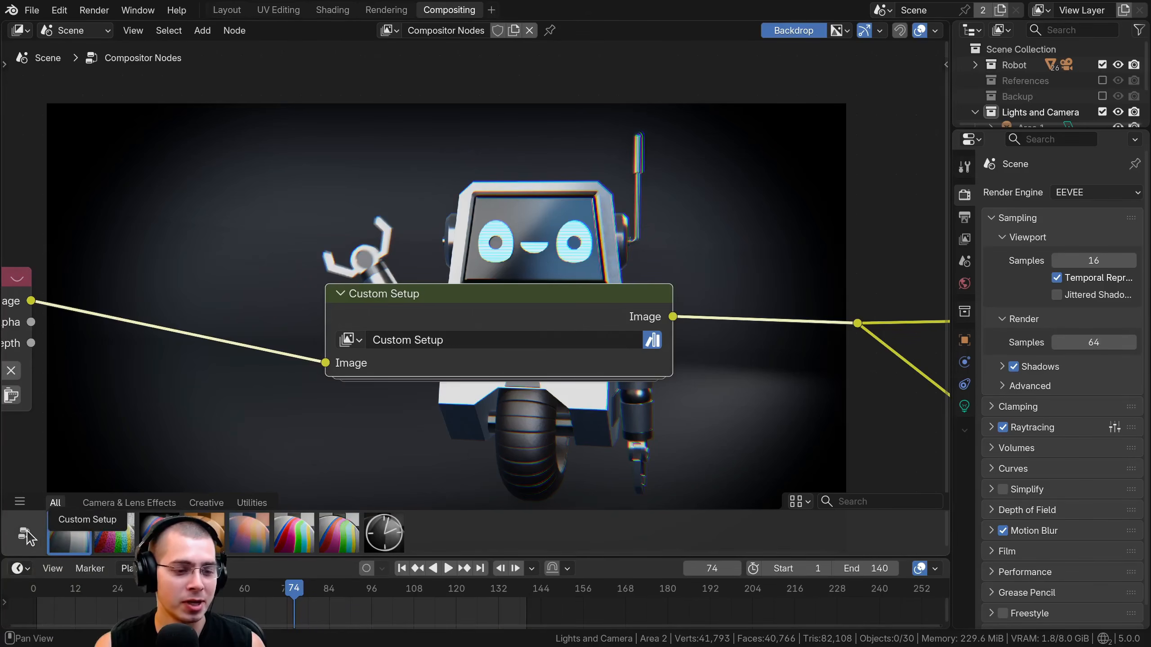
Try a second Custom Setup asset between Render Layers and the existing Custom Setup node, and remove it again.
left_click_drag(22, 535, 192, 161)
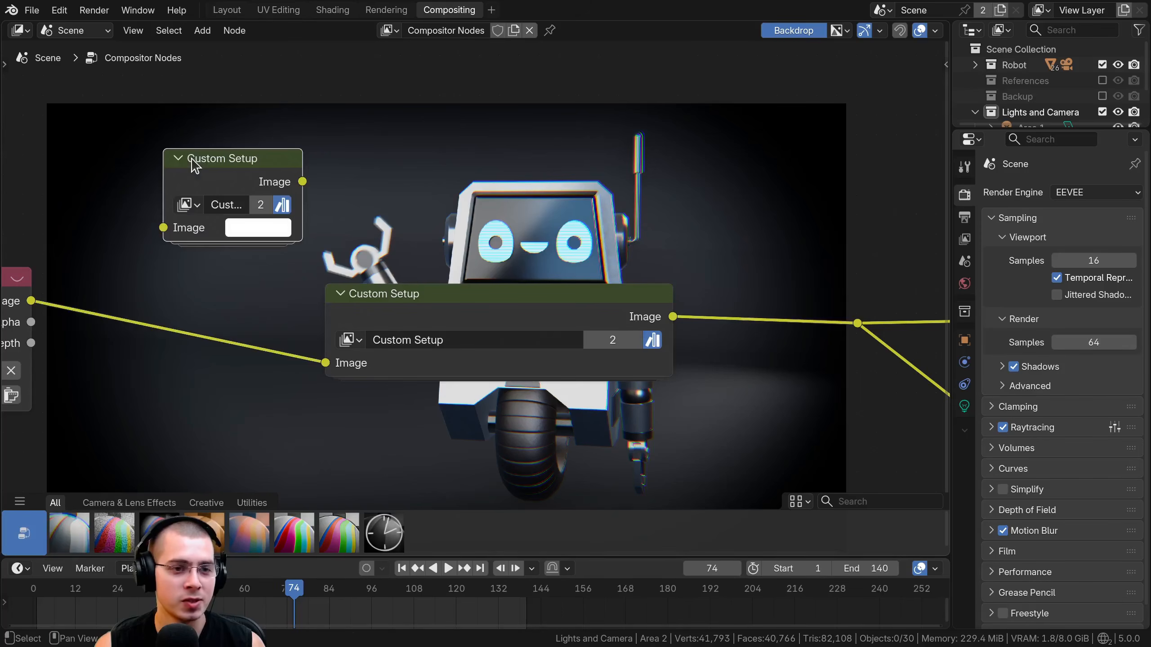
scroll(290, 211, "down", 3)
left_click_drag(315, 210, 270, 321)
scroll(665, 313, "up", 5, "shift")
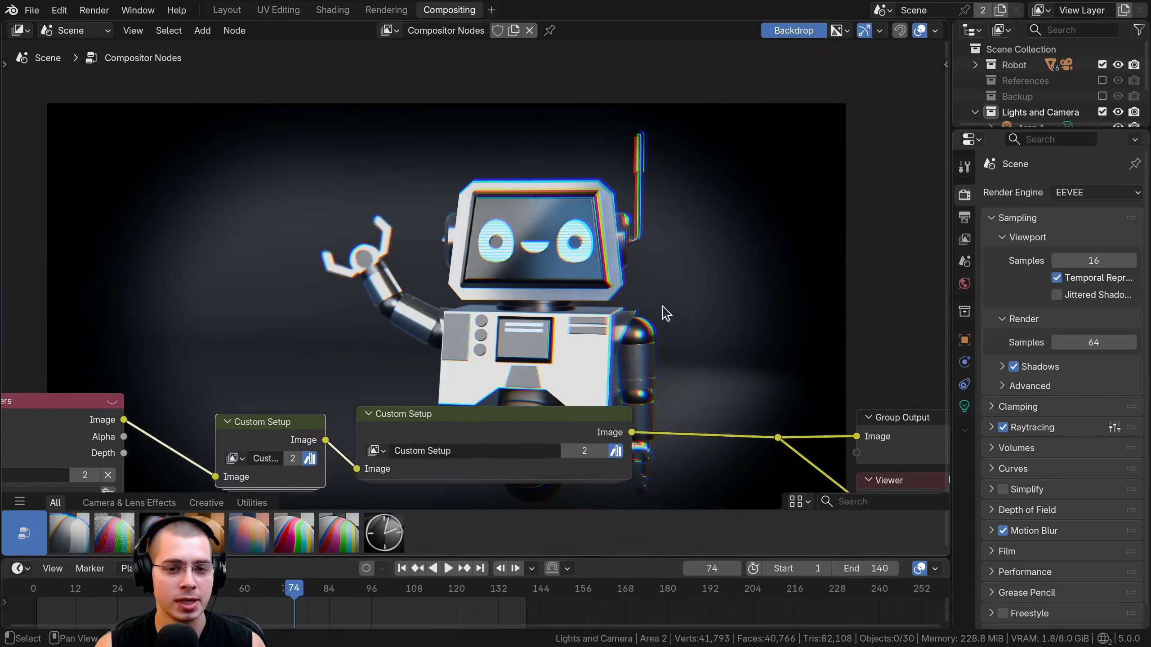
key("ctrl+x")
middle_click_drag(318, 396, 292, 297)
scroll(377, 326, "up", 1)
left_click_drag(376, 324, 364, 325)
Split off an Asset Browser beside the compositor, show the Current File library and select the Custom Setup asset.
left_click_drag(901, 25, 467, 33)
left_click(499, 33)
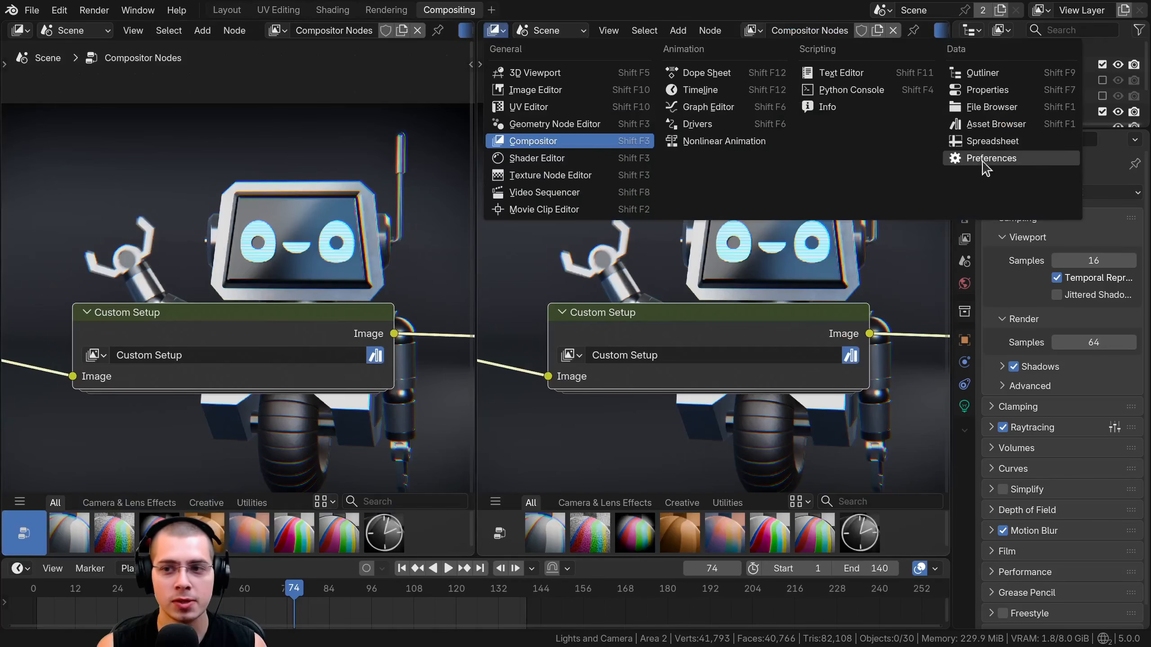
left_click(993, 124)
left_click(516, 55)
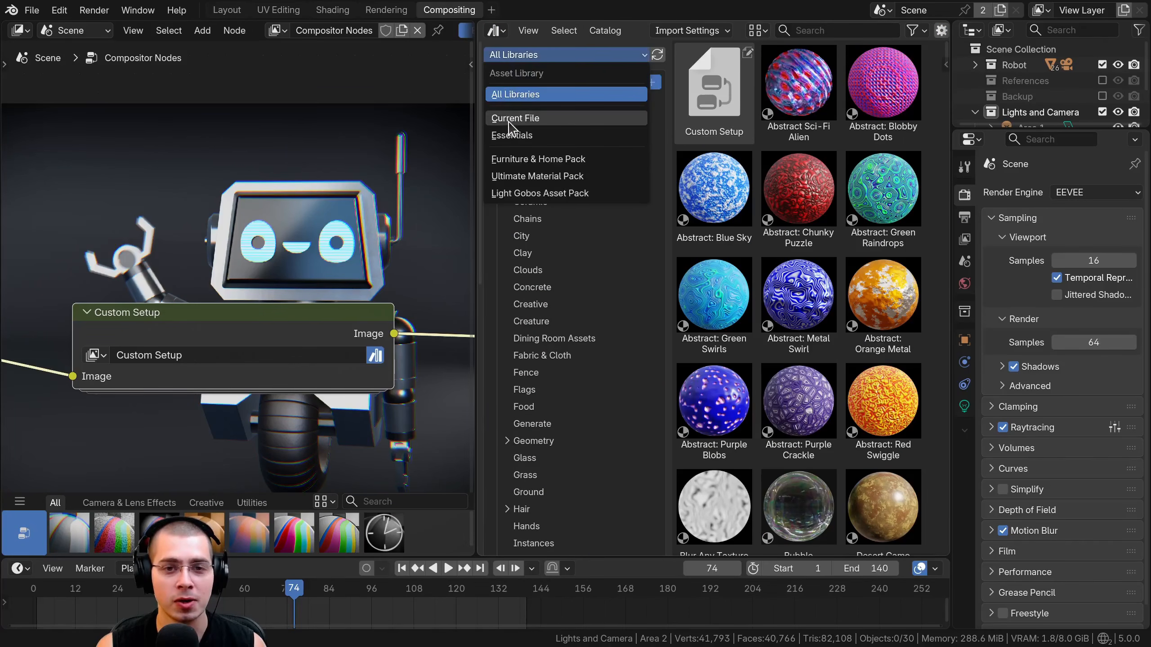
left_click(516, 118)
left_click_drag(477, 116, 356, 116)
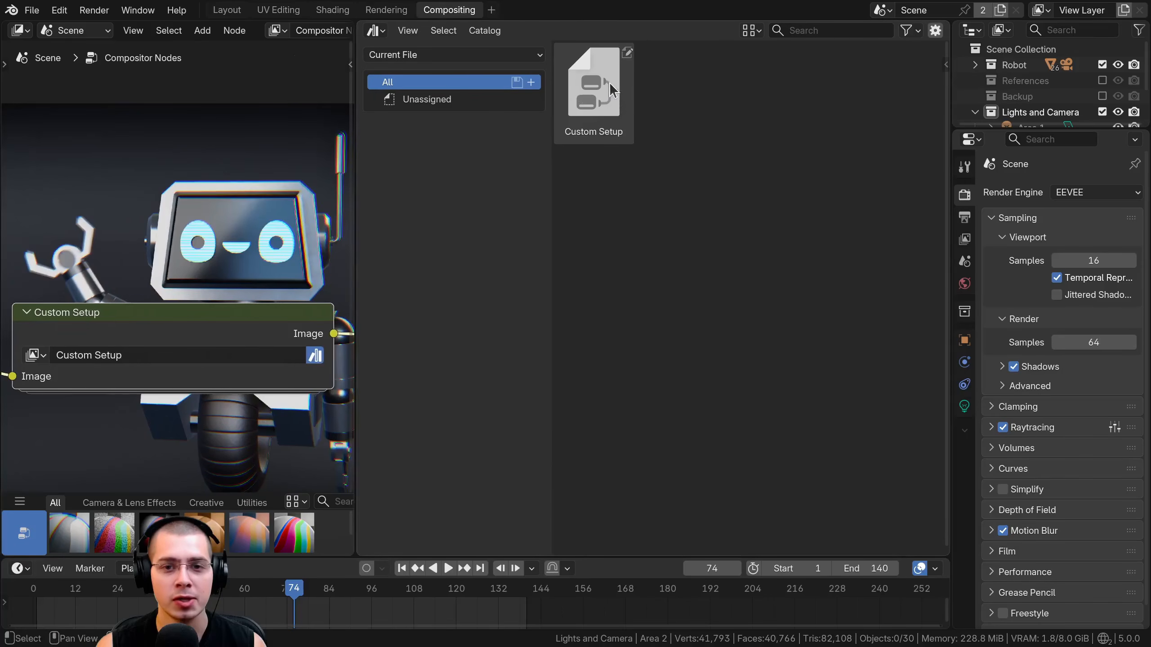
left_click(625, 119)
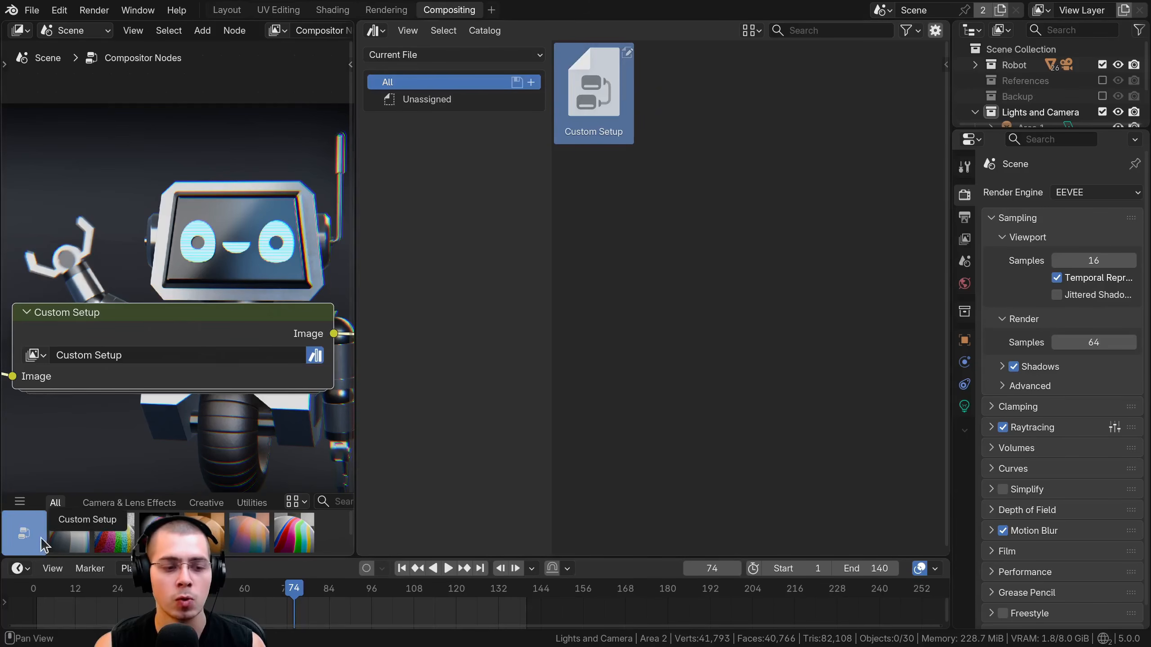
key("n")
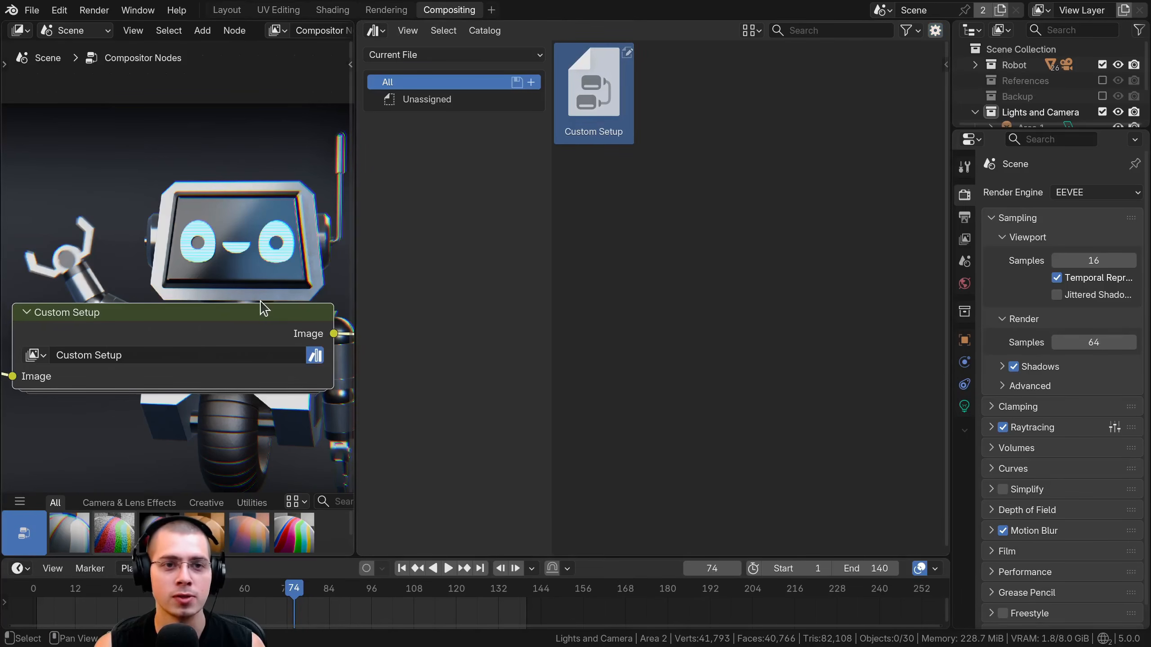
Save the robot animation file with its Custom Setup asset.
left_click_drag(260, 309, 260, 302)
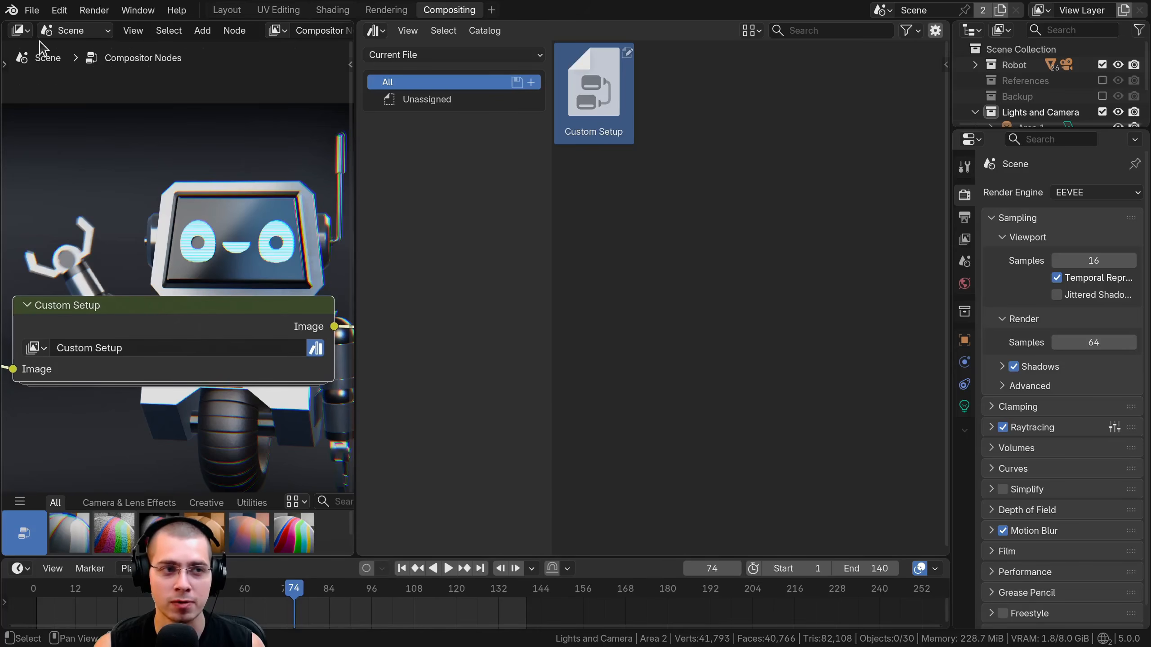
left_click(32, 10)
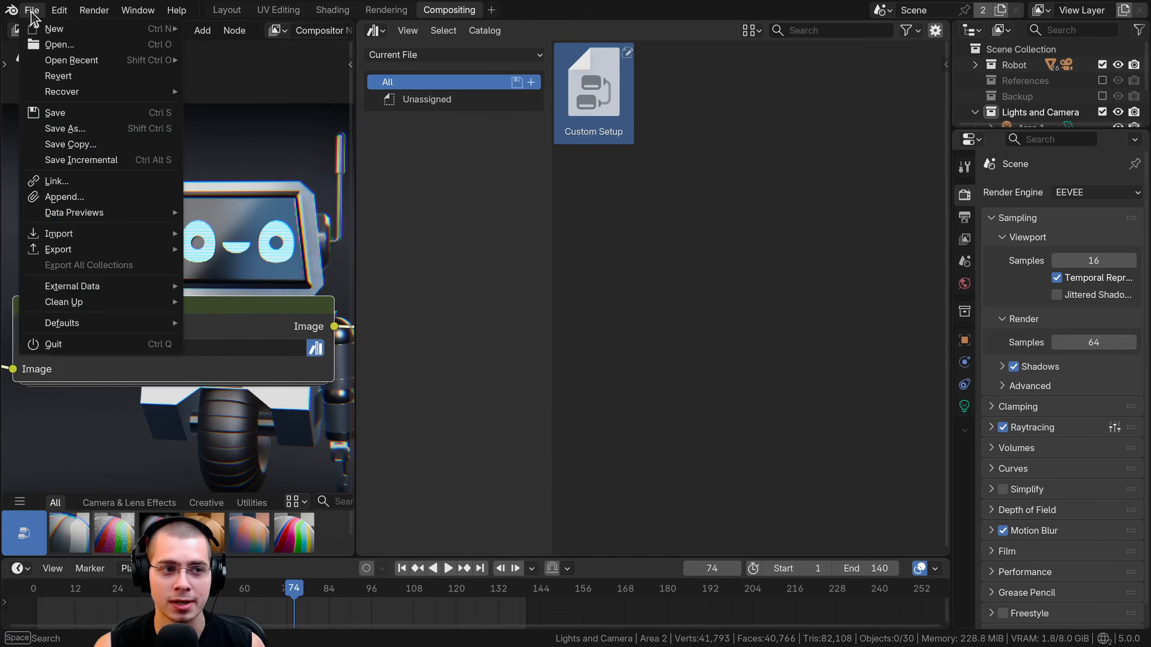
left_click(55, 113)
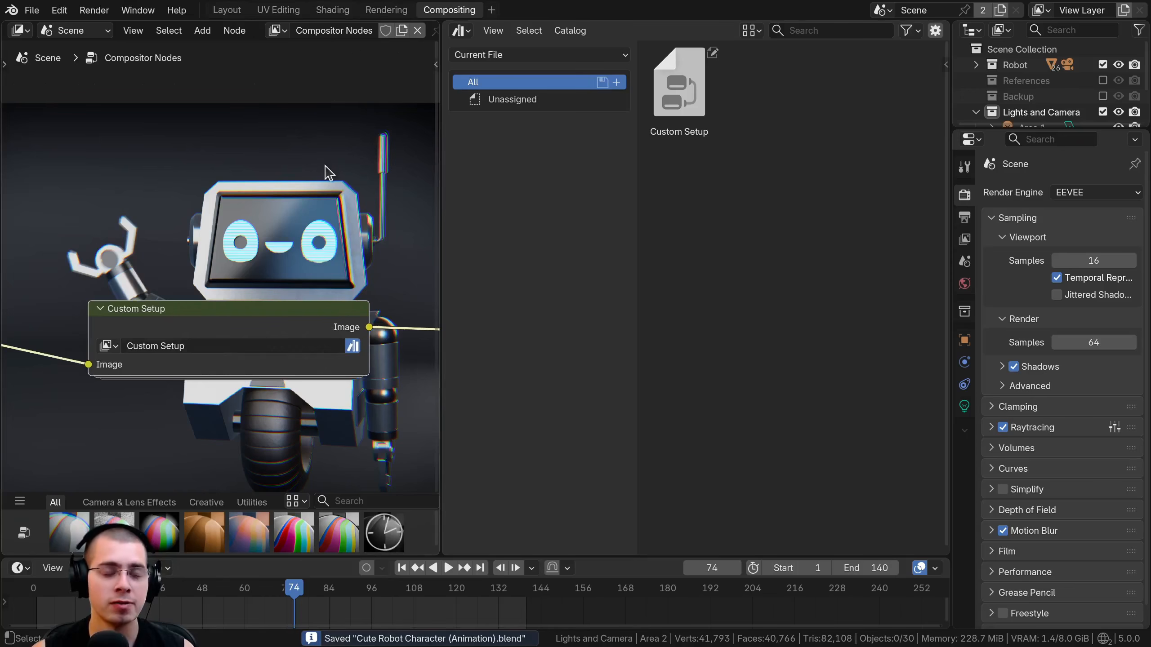
middle_click_drag(328, 185, 332, 191)
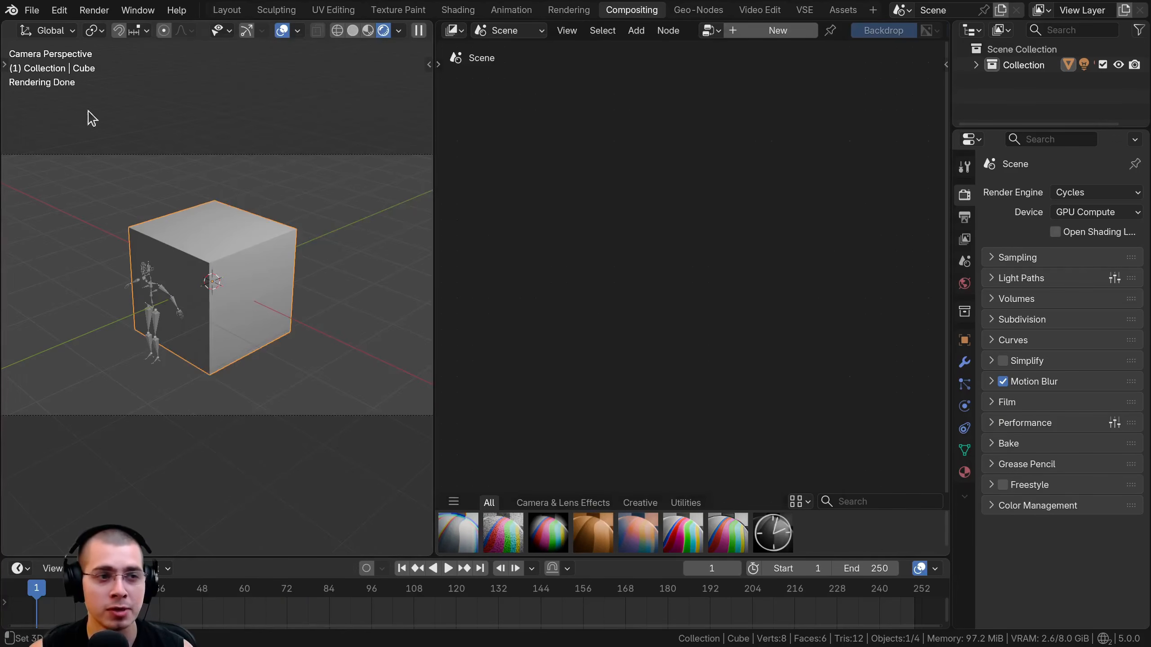
Add the Desktop/Compositing folder as an asset library in the preferences' file paths.
left_click(59, 10)
left_click(140, 220)
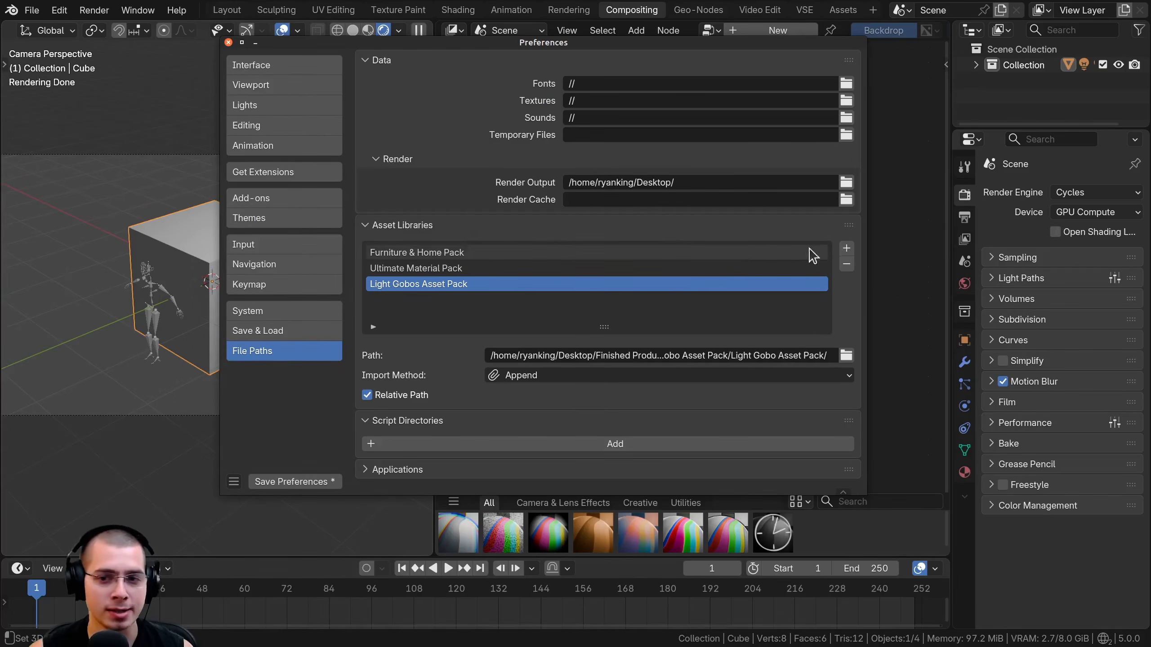
left_click(847, 249)
left_click_drag(564, 50, 552, 49)
left_click(587, 63)
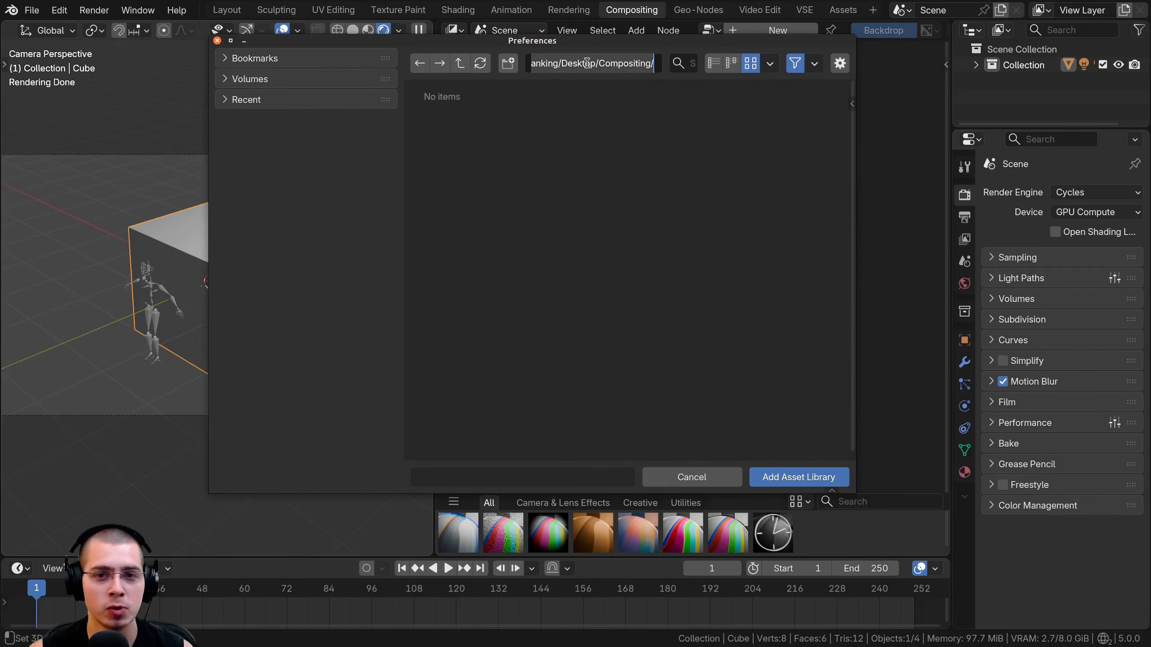
key("Return")
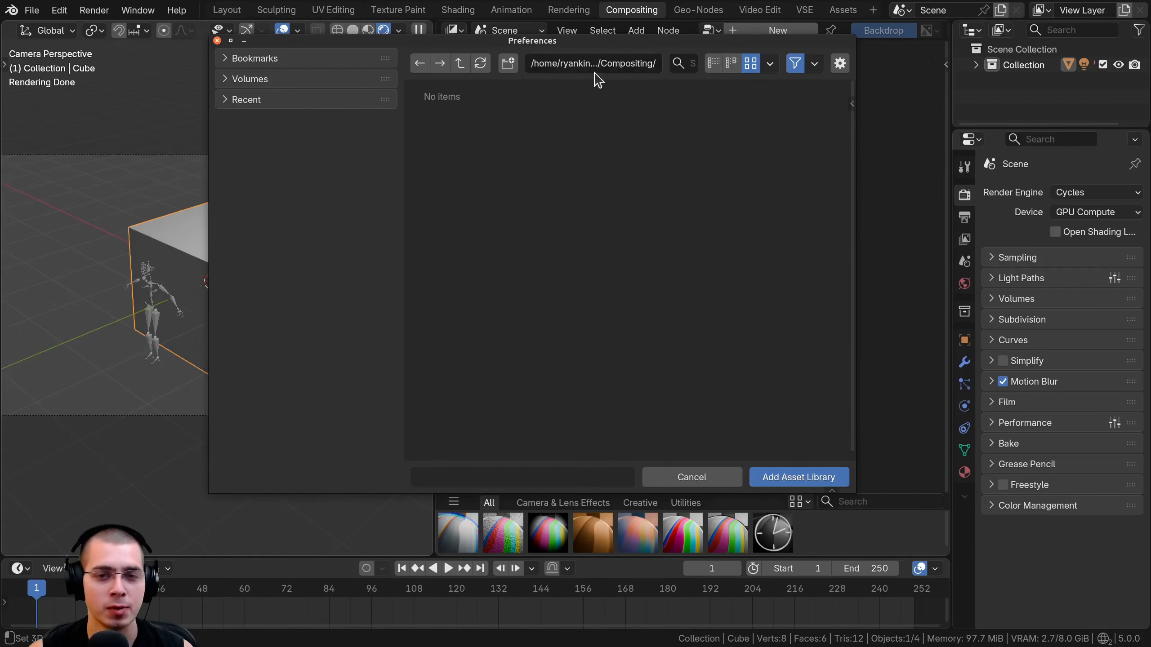
left_click(792, 479)
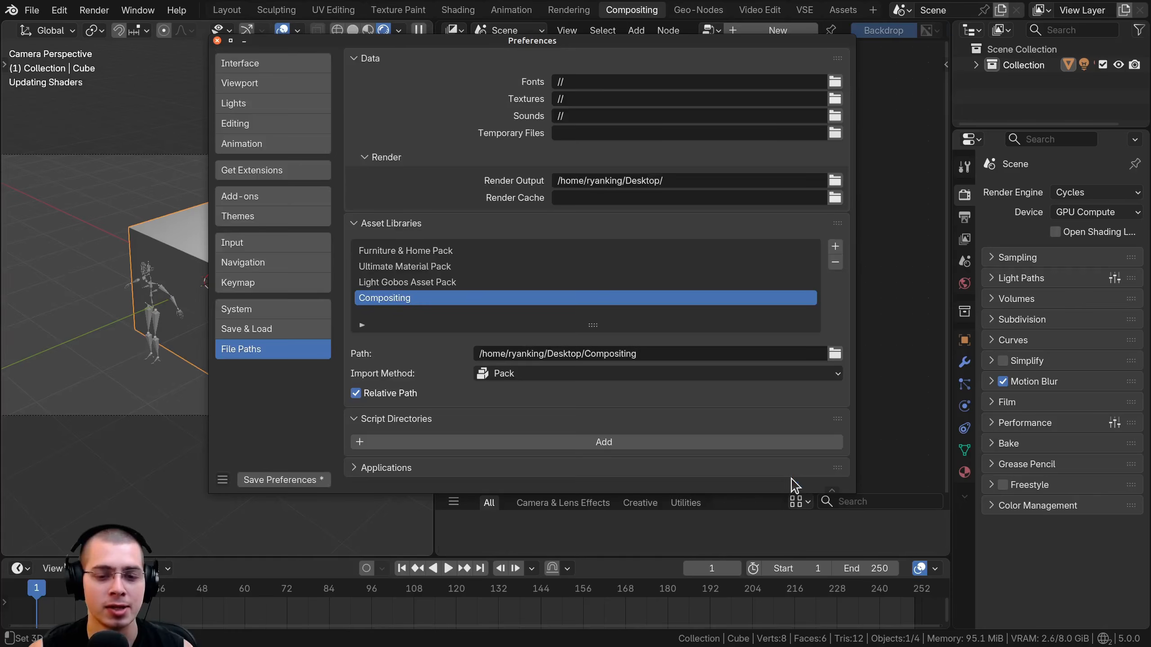
left_click(217, 40)
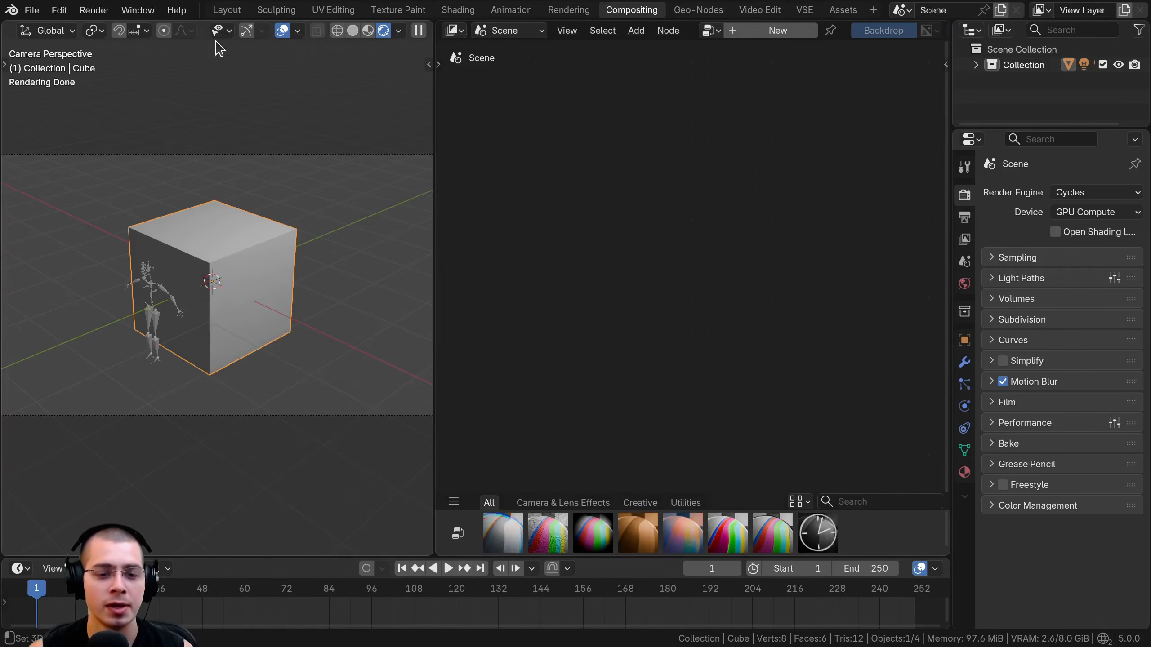
Create a new compositor node tree for the cube scene and widen the node editor.
left_click(776, 30)
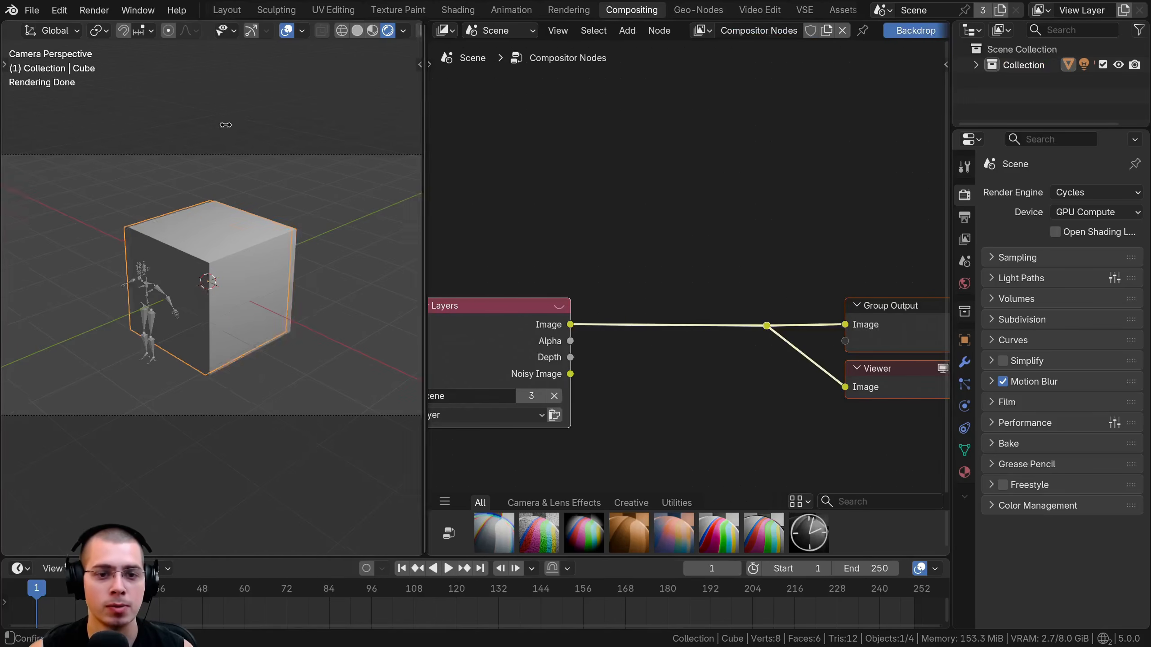
left_click_drag(434, 126, 223, 131)
key("Home")
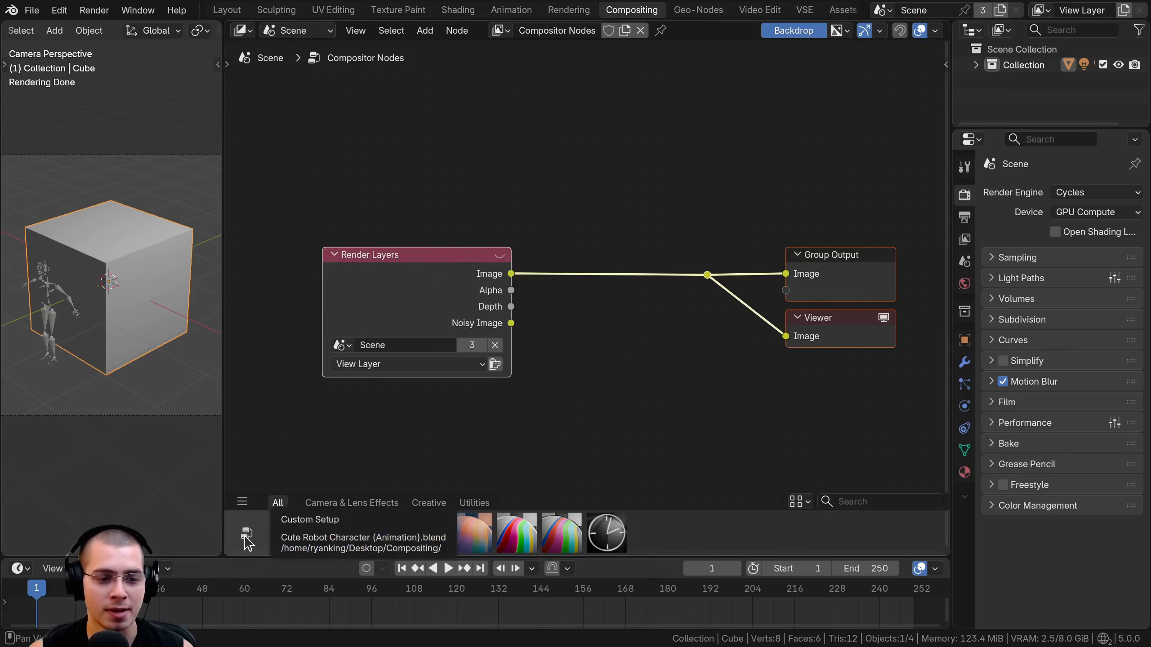
Insert the Custom Setup asset after the Render Layers node, enlarge the 3D viewport and deselect the cube.
left_click_drag(243, 546, 612, 149)
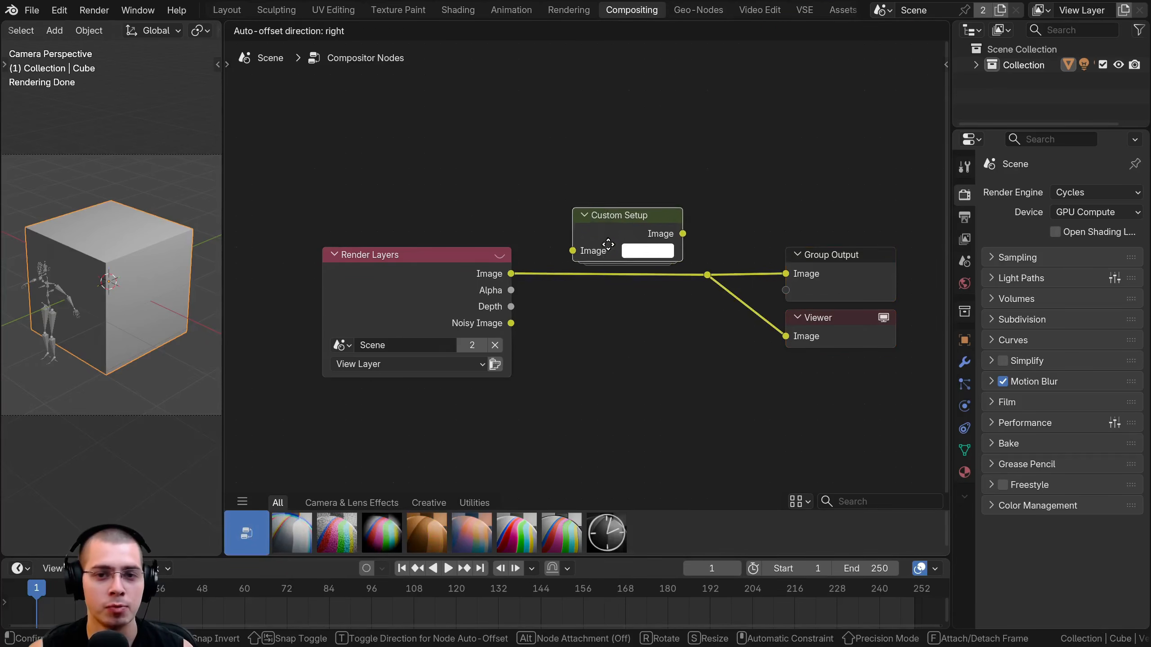
left_click(584, 269)
left_click_drag(221, 261, 517, 261)
scroll(257, 174, "up", 3)
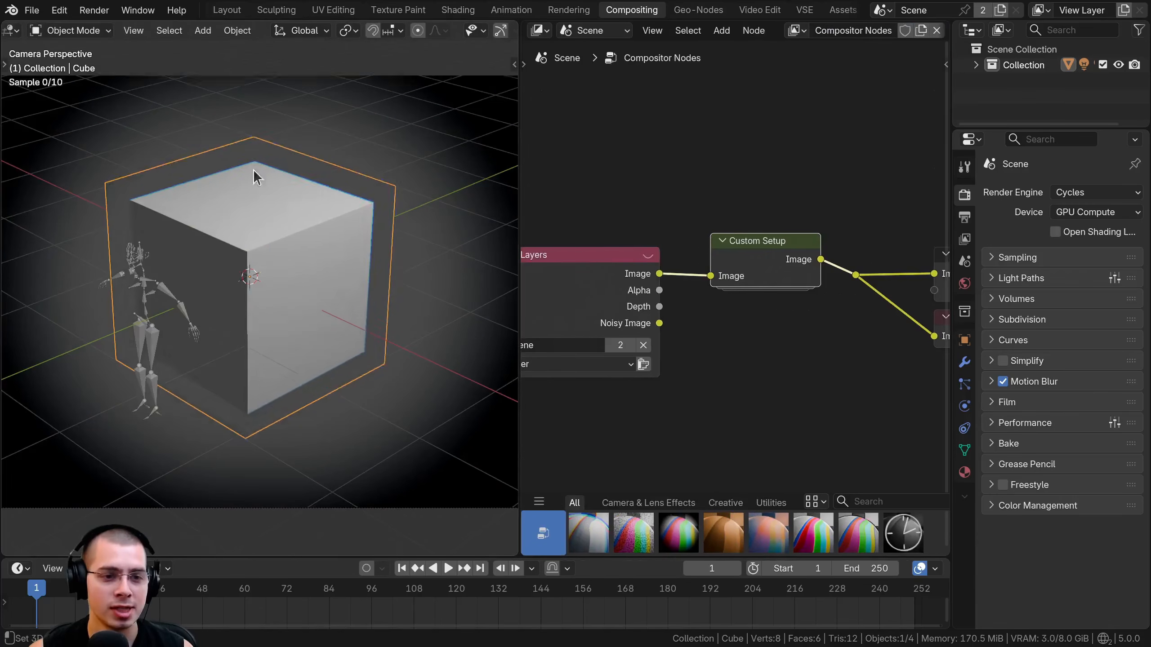
left_click(166, 141)
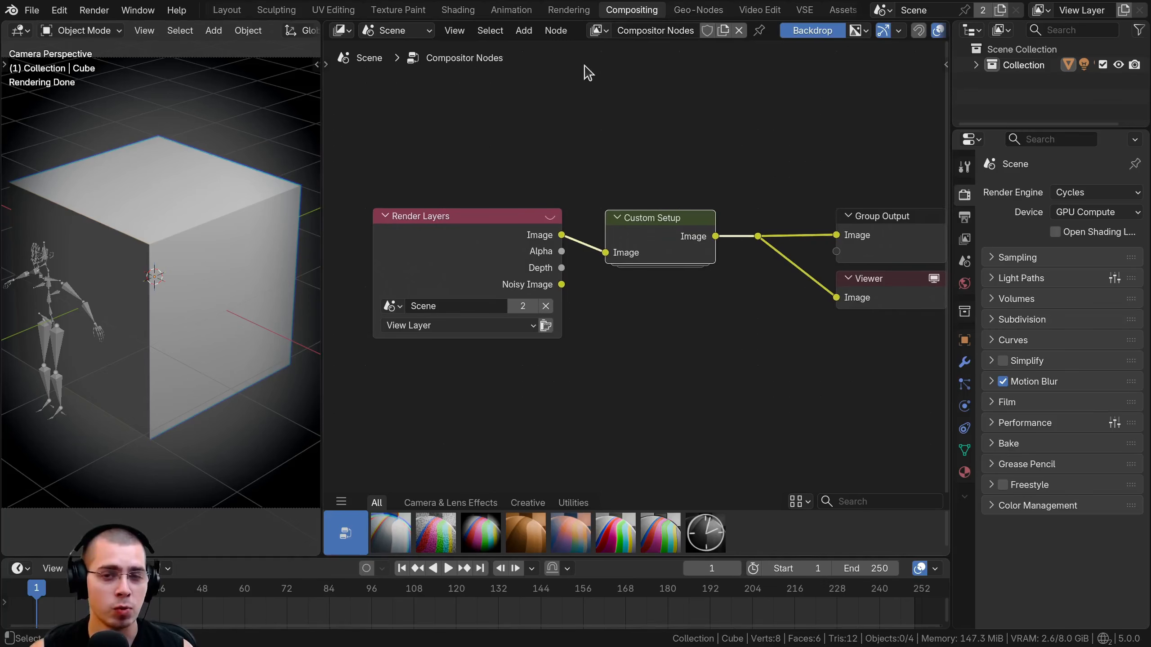
Mark the whole Compositor Nodes tree as an asset.
right_click(600, 35)
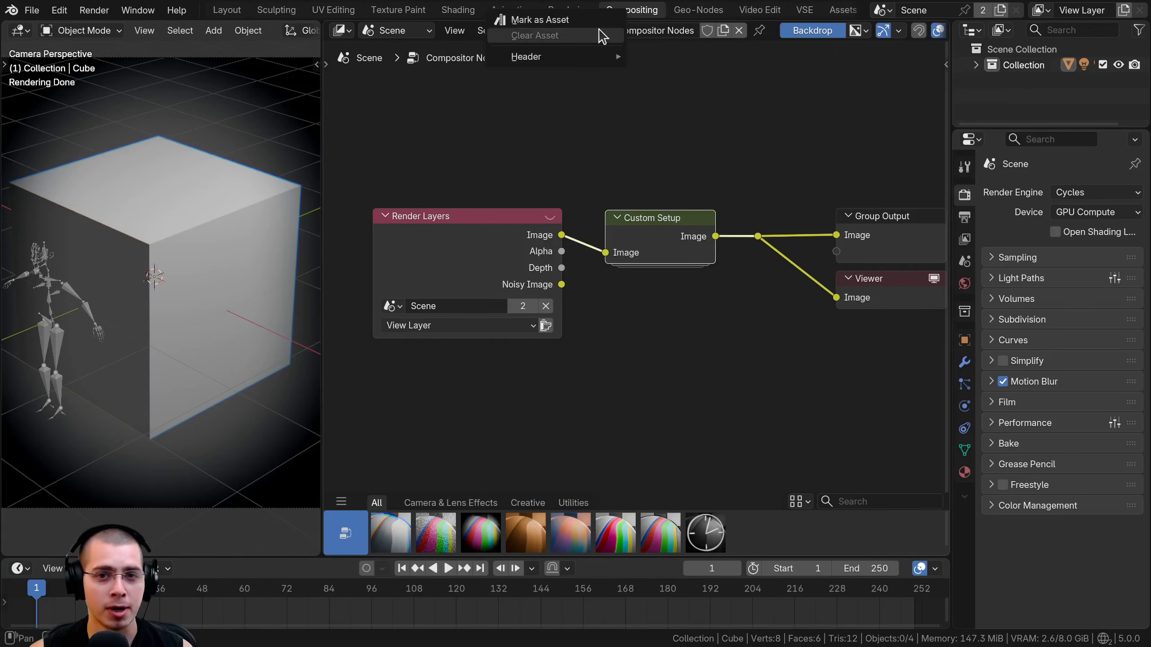
left_click(550, 21)
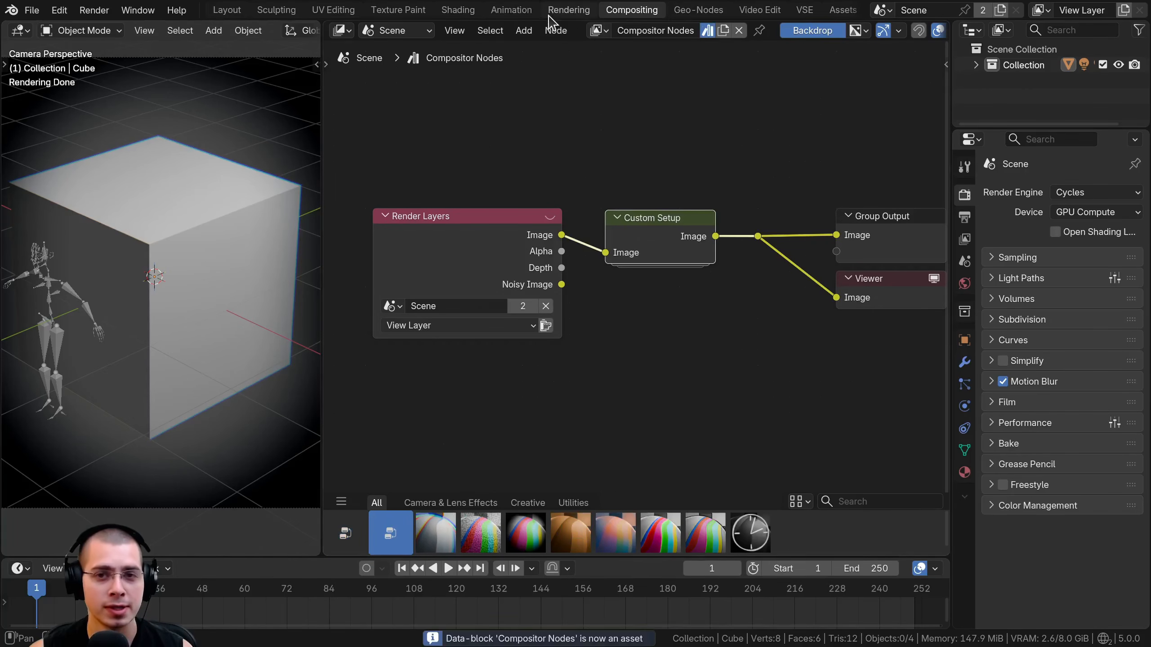
scroll(691, 128, "down", 2)
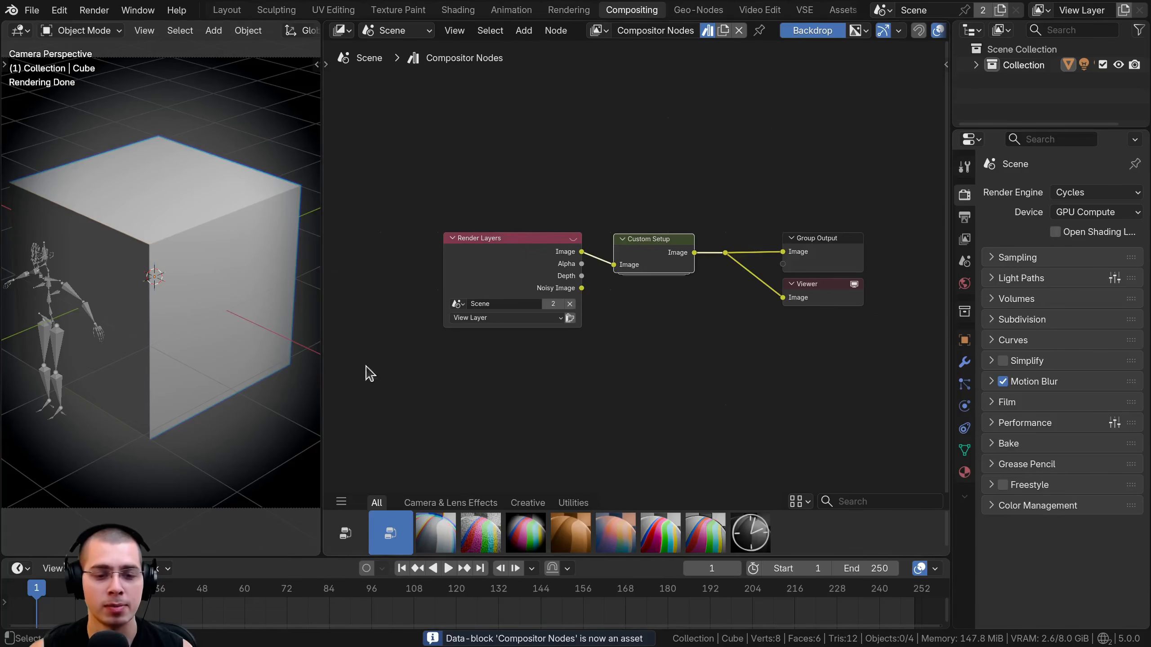
left_click(350, 546)
middle_click_drag(661, 167, 659, 168)
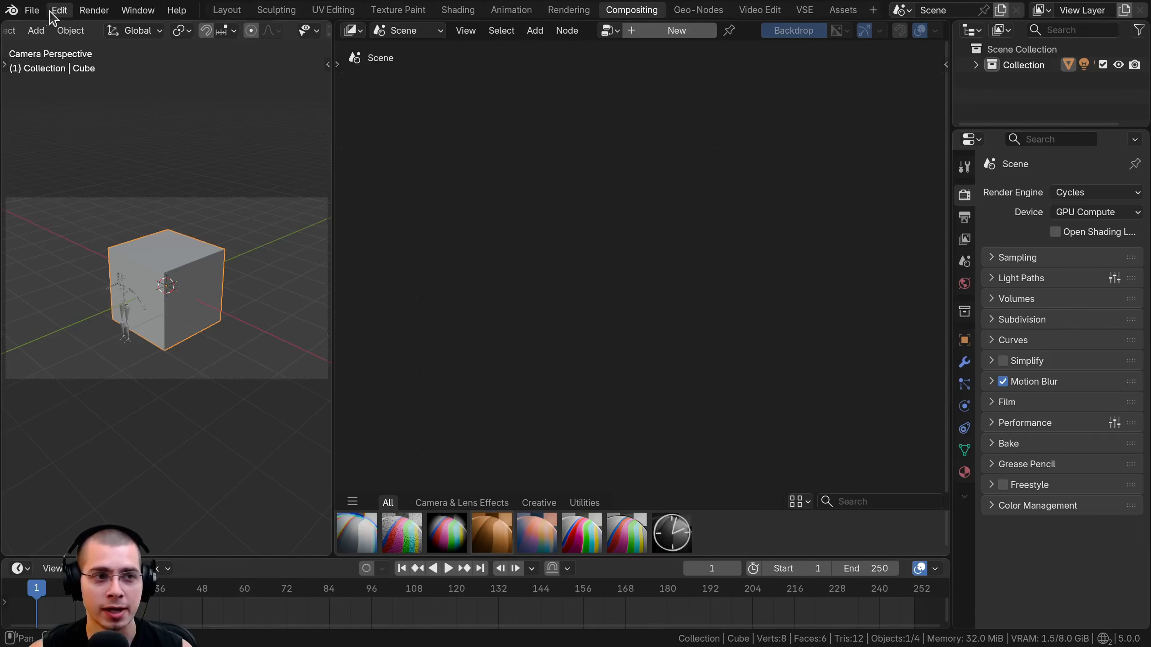
Append the node trees Compositing Node Tree, Compositor Nodes and Custom Setup from Cute Robot Character (Animation).blend.
left_click(36, 11)
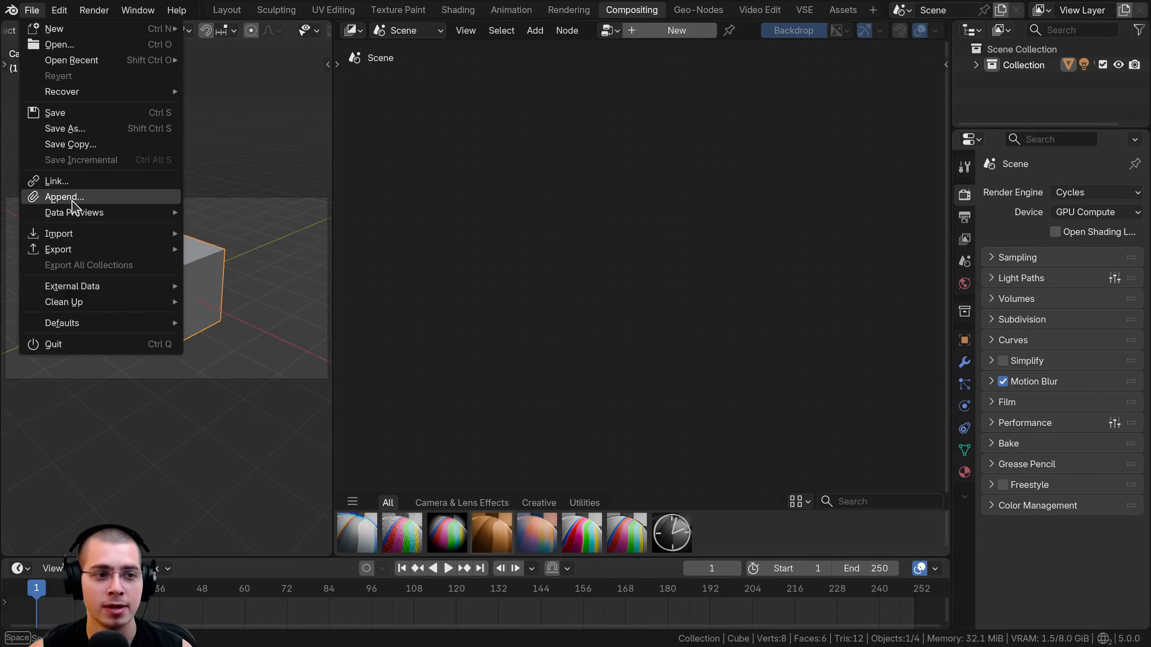
left_click(73, 198)
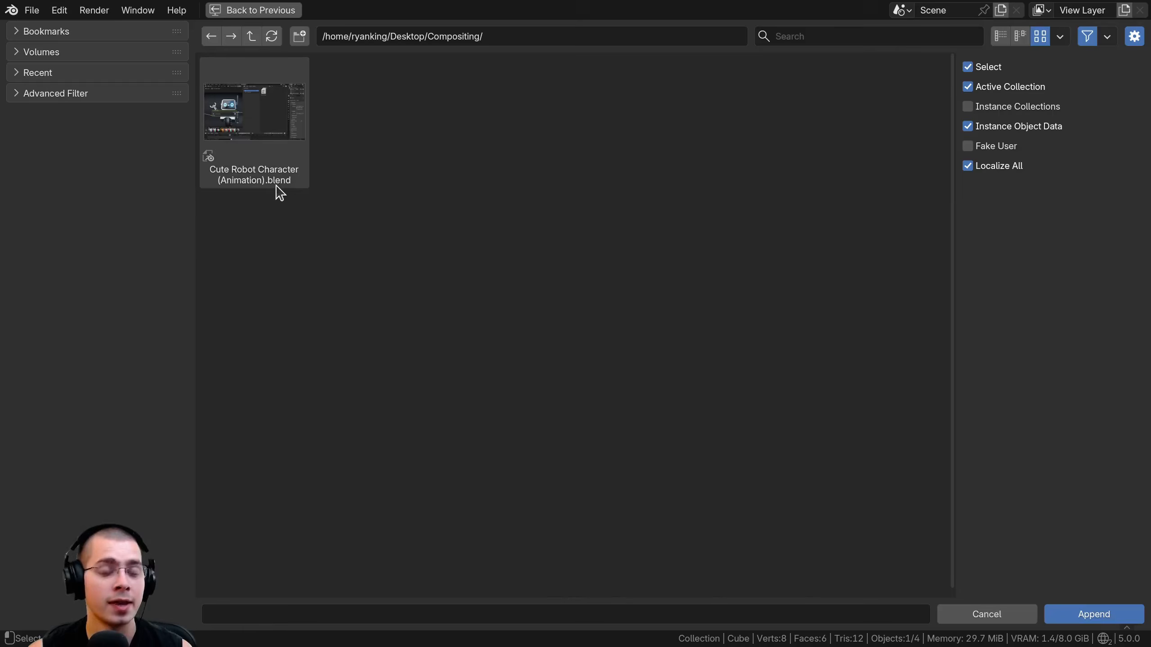
double_click(258, 116)
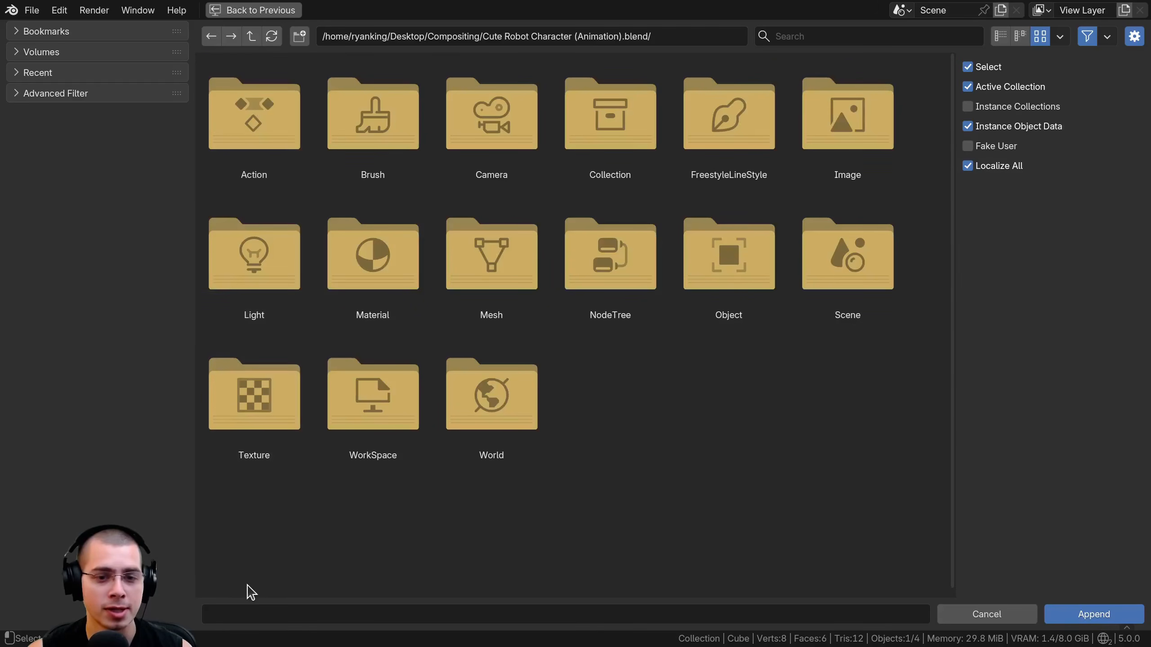
left_click(608, 269)
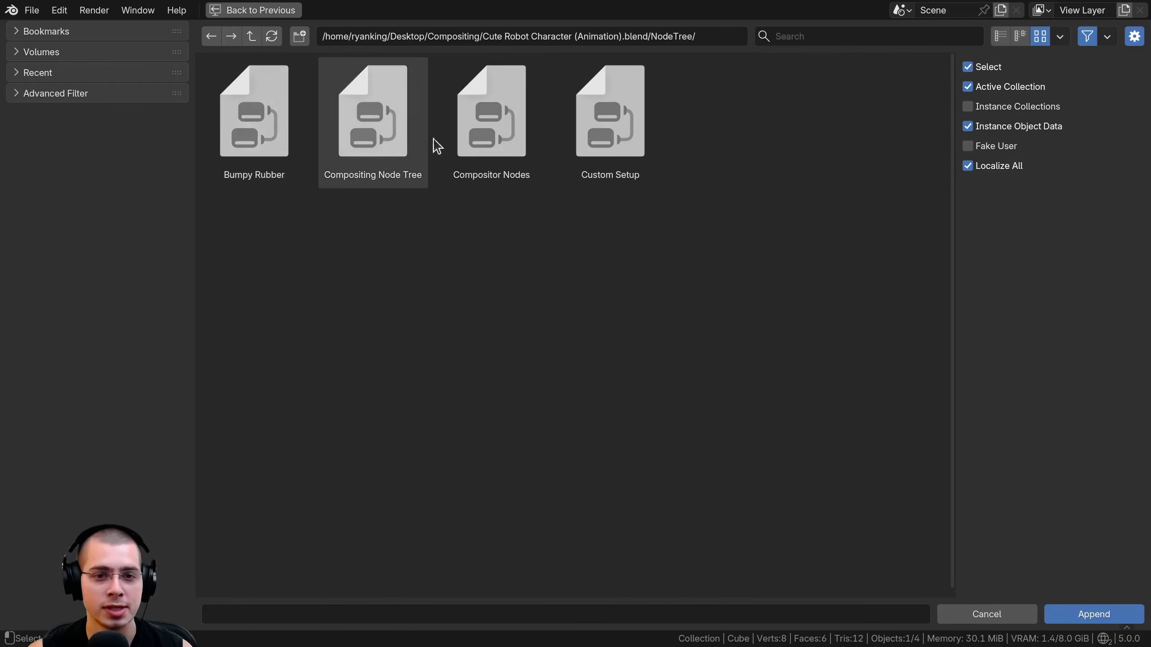
left_click(602, 88)
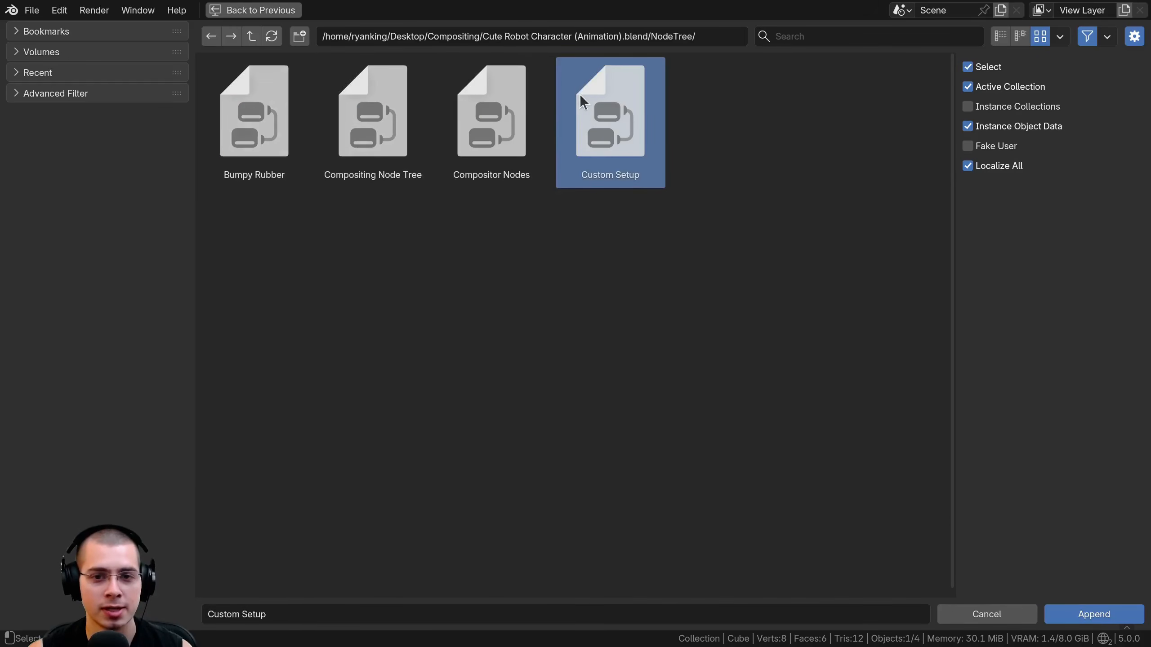
left_click(494, 88)
left_click(373, 106)
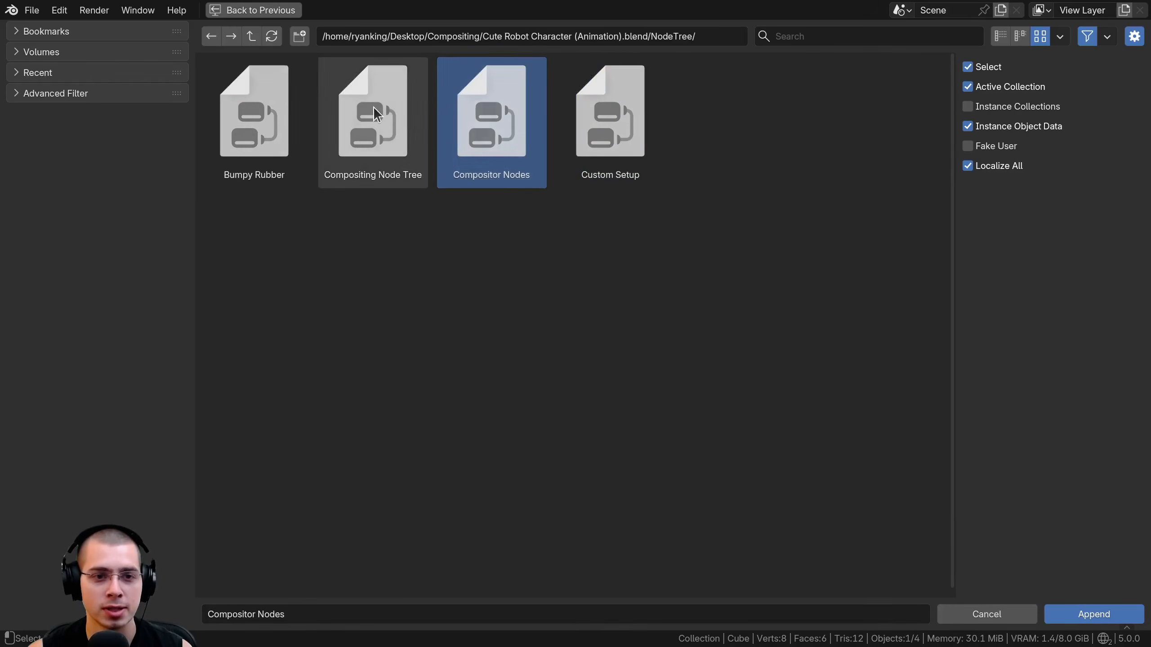
left_click_drag(781, 393, 373, 157)
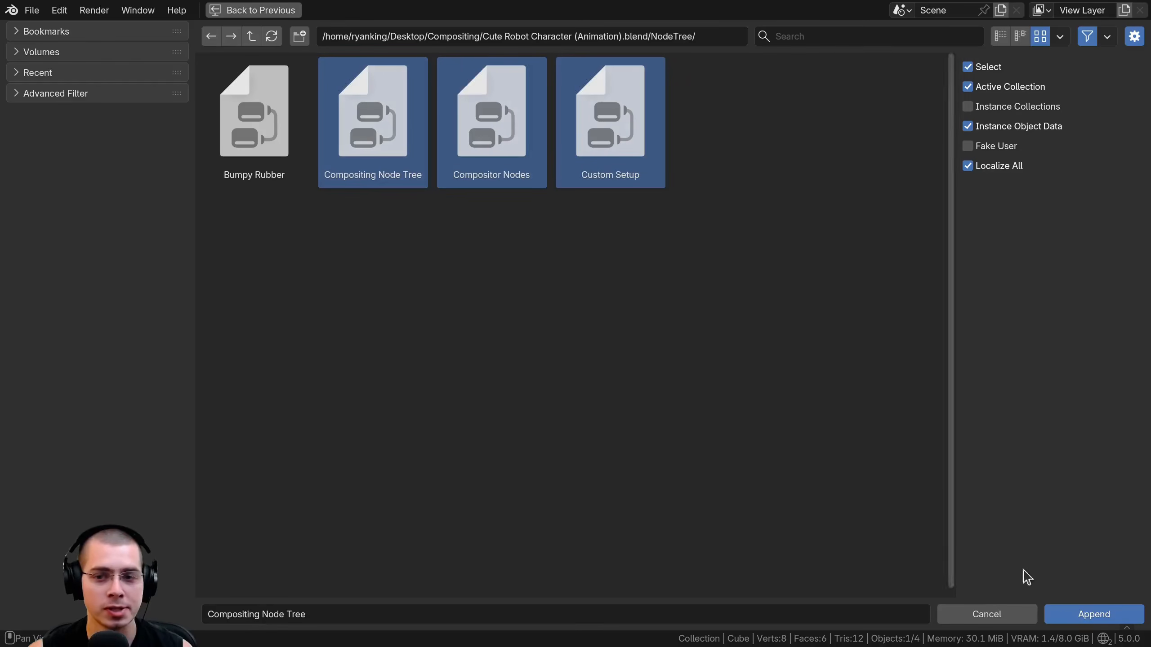
left_click(1074, 615)
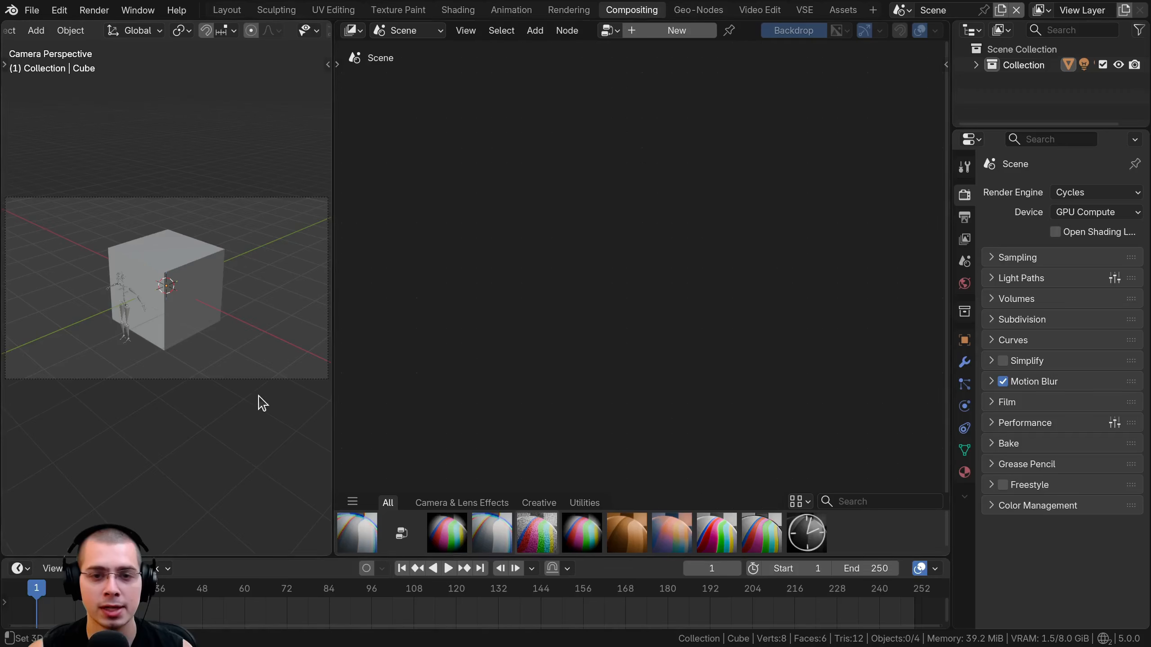
Assign the appended Compositor Nodes tree to the scene and bring its Custom Setup node into focus.
left_click(611, 32)
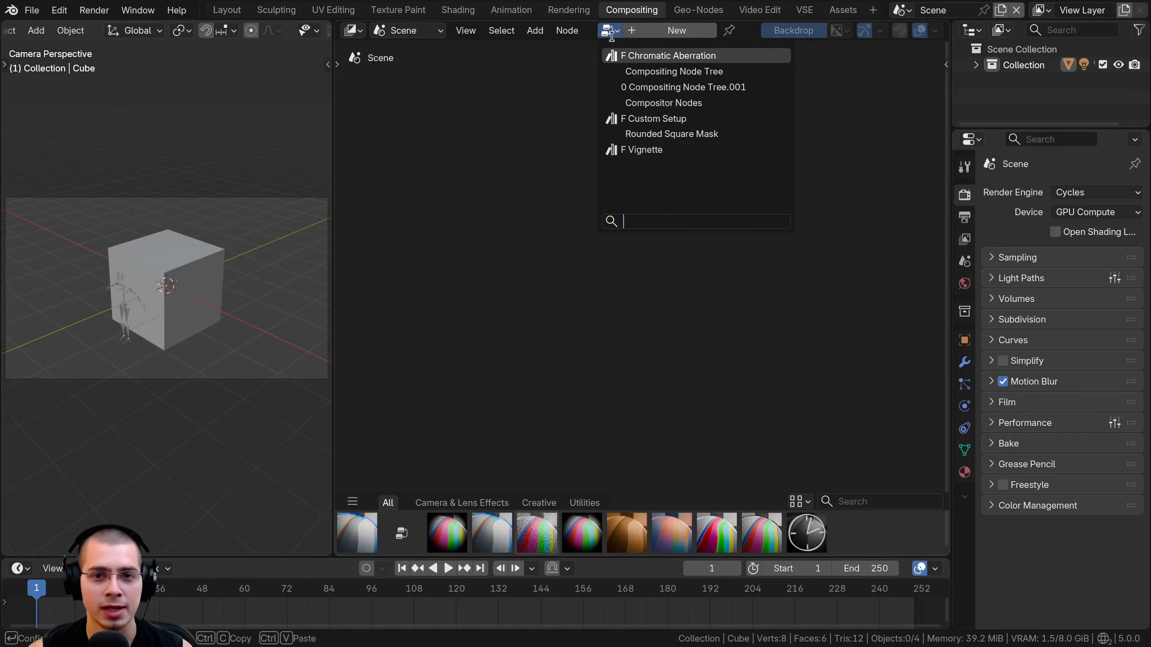
left_click(634, 102)
scroll(665, 337, "down", 2)
middle_click_drag(666, 337, 662, 242)
left_click_drag(661, 218, 663, 214)
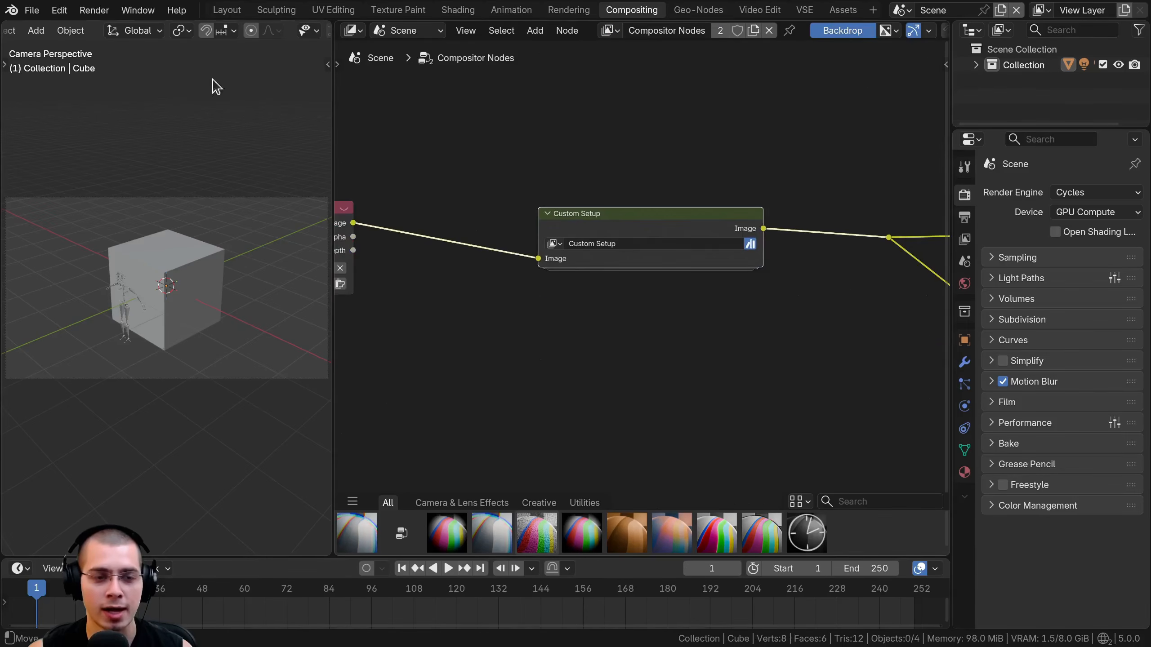
middle_click_drag(528, 220, 521, 239)
scroll(634, 297, "up", 4)
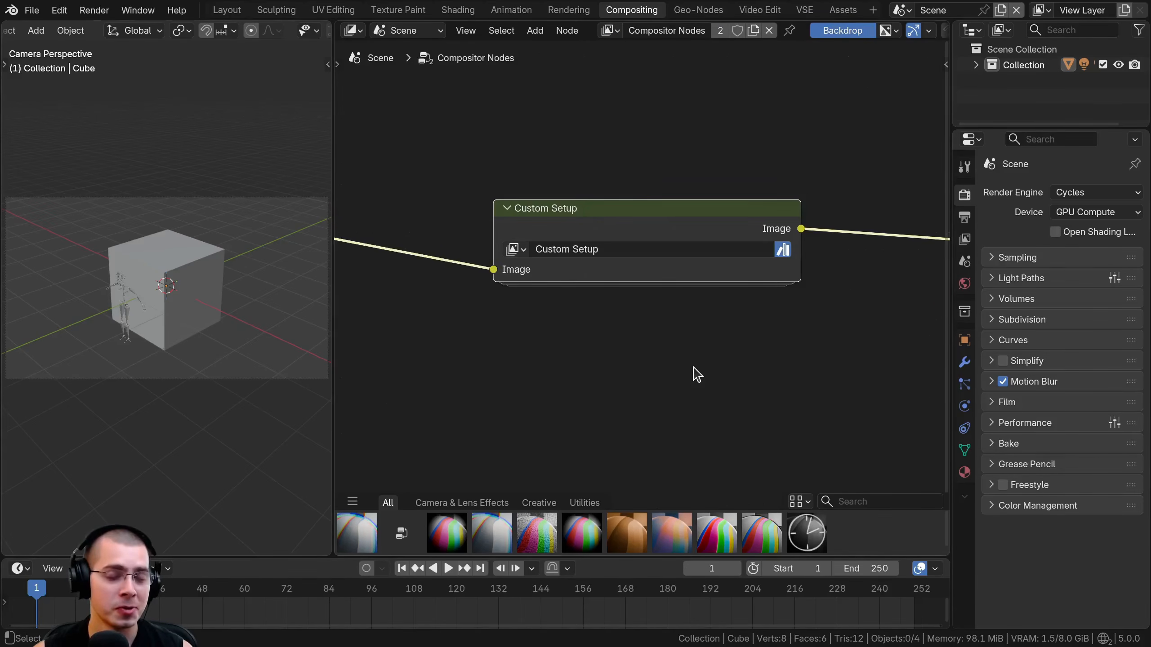